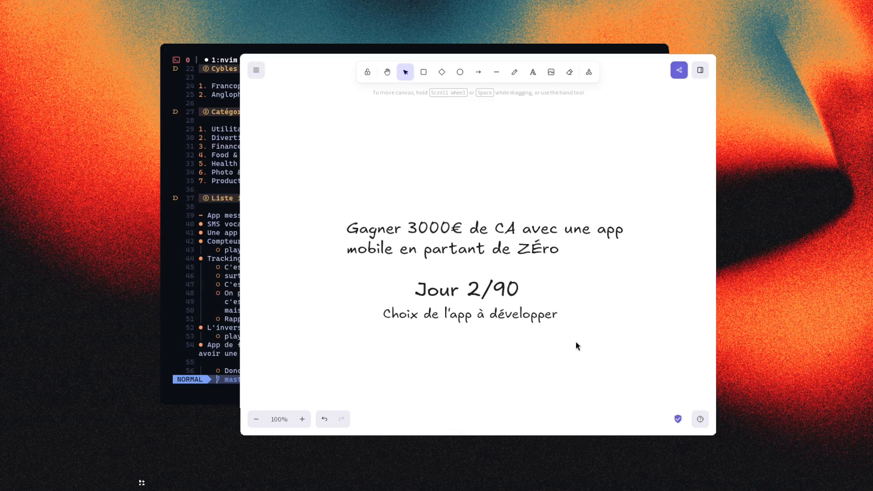
# Nudge the subtitle "Choix de l'app à développer" sideways so it sits centred beneath "Jour 2/90".
pyautogui.moveTo(603, 327)
pyautogui.mouseDown()
pyautogui.moveTo(560, 318)
pyautogui.moveTo(582, 304)
pyautogui.mouseUp()
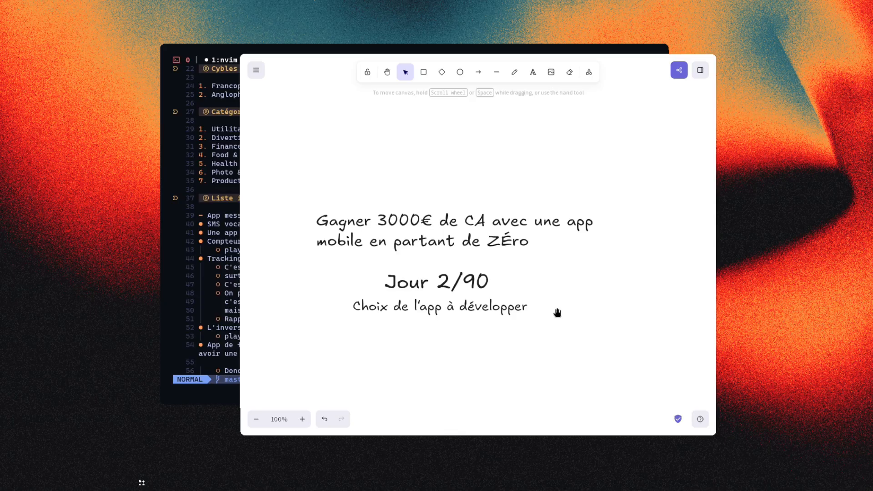
pyautogui.moveTo(557, 310); pyautogui.dragTo(566, 279)
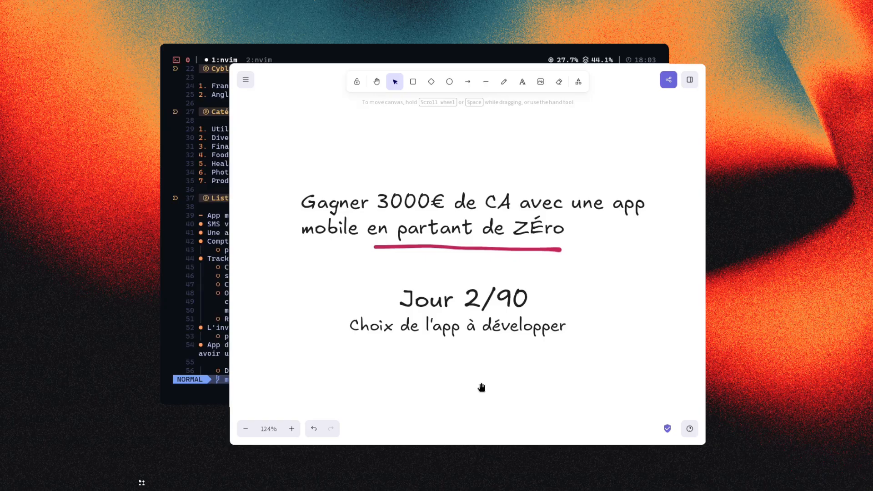
pyautogui.moveTo(309, 263); pyautogui.dragTo(542, 329)
pyautogui.click(405, 327)
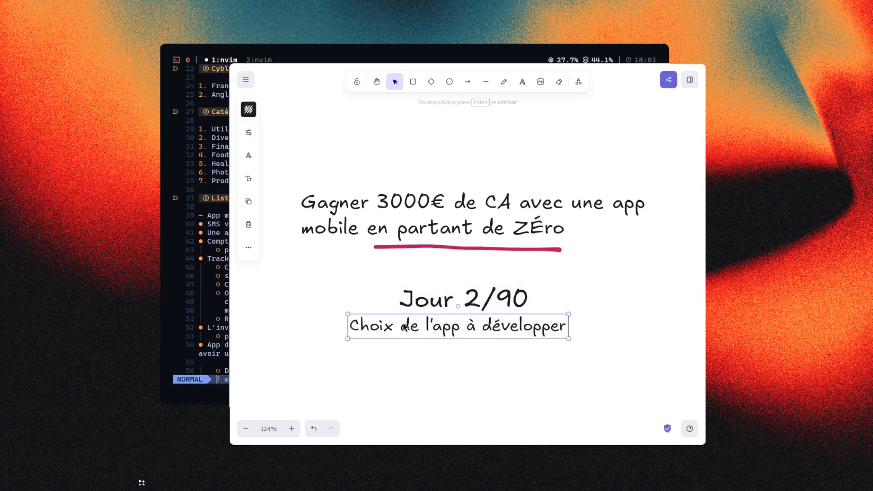
pyautogui.moveTo(404, 326)
pyautogui.mouseDown()
pyautogui.moveTo(415, 328)
pyautogui.moveTo(401, 327)
pyautogui.mouseUp()
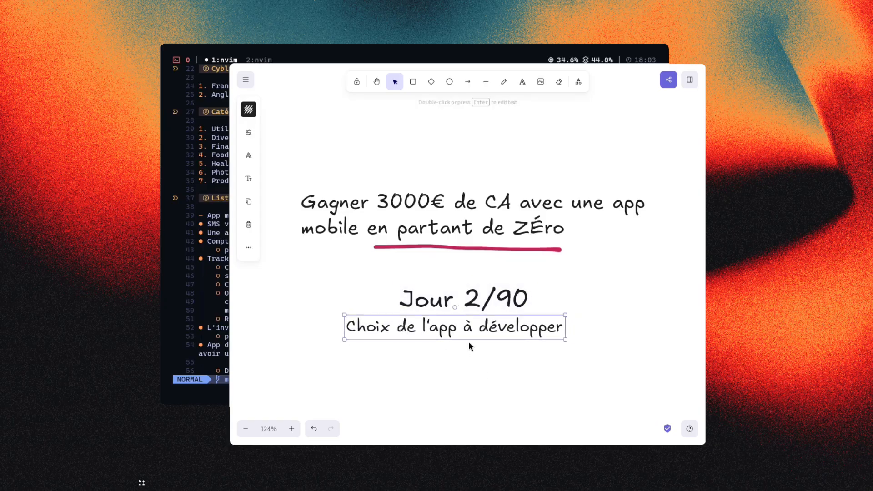
pyautogui.moveTo(469, 342)
pyautogui.mouseDown()
pyautogui.moveTo(494, 339)
pyautogui.moveTo(480, 331)
pyautogui.mouseUp()
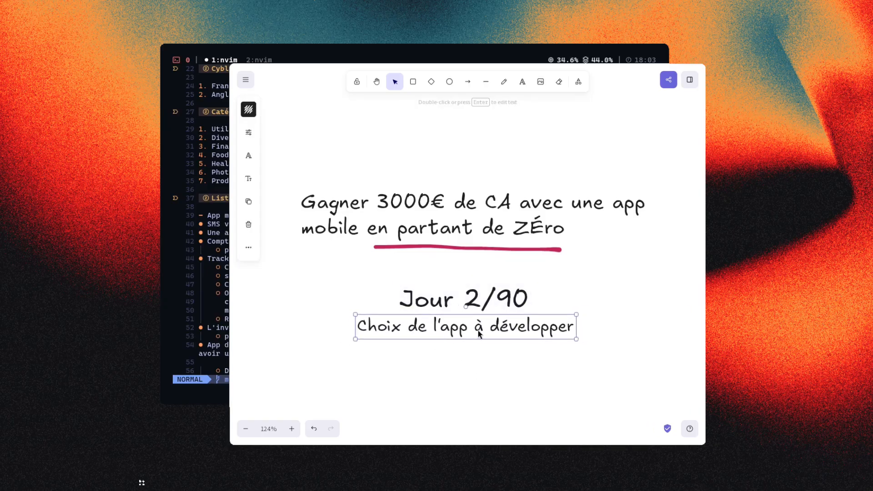
# Switch to the Neovim notes to look at the app idea list and return to the Excalidraw whiteboard.
pyautogui.click(223, 215)
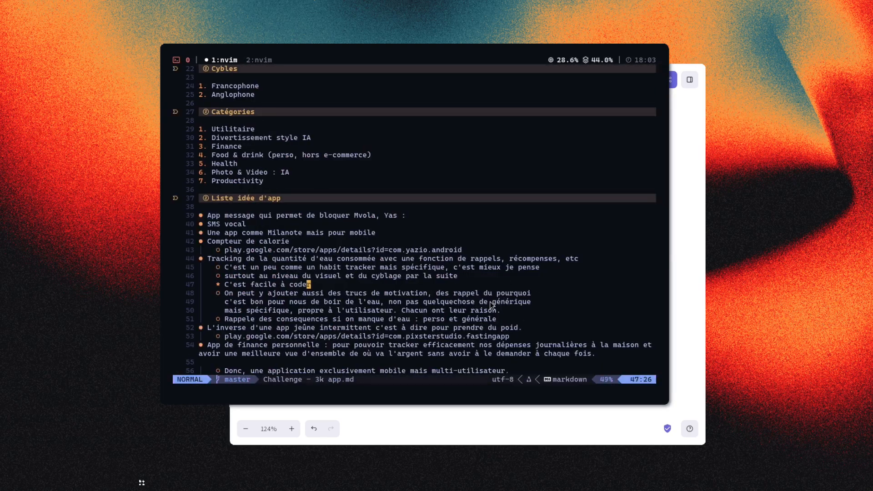
pyautogui.click(673, 333)
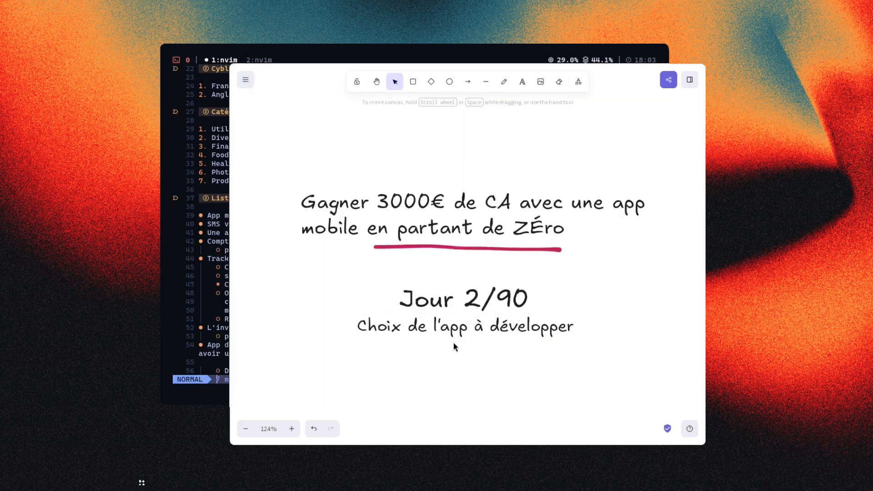
pyautogui.click(213, 252)
pyautogui.click(672, 340)
# Add a text list below the subtitle, starting with the item "- trouver une idée d'app".
pyautogui.scroll(-2, 546, 371)
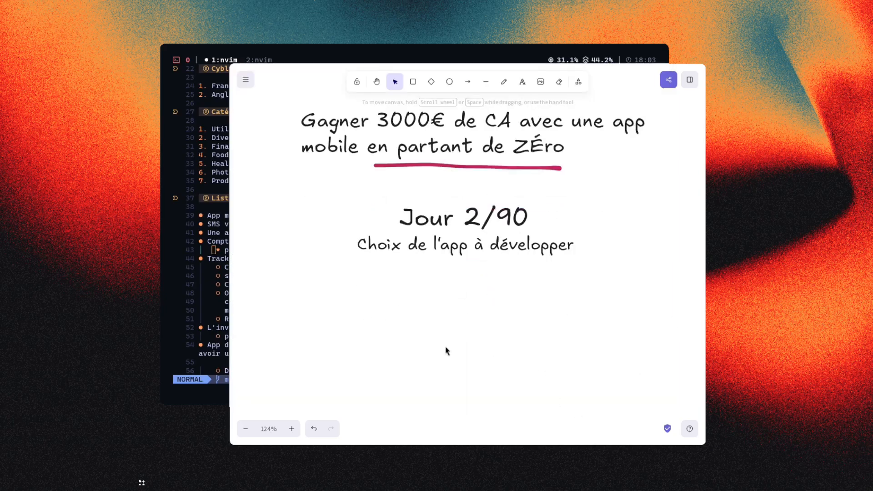
pyautogui.moveTo(450, 334); pyautogui.dragTo(452, 332)
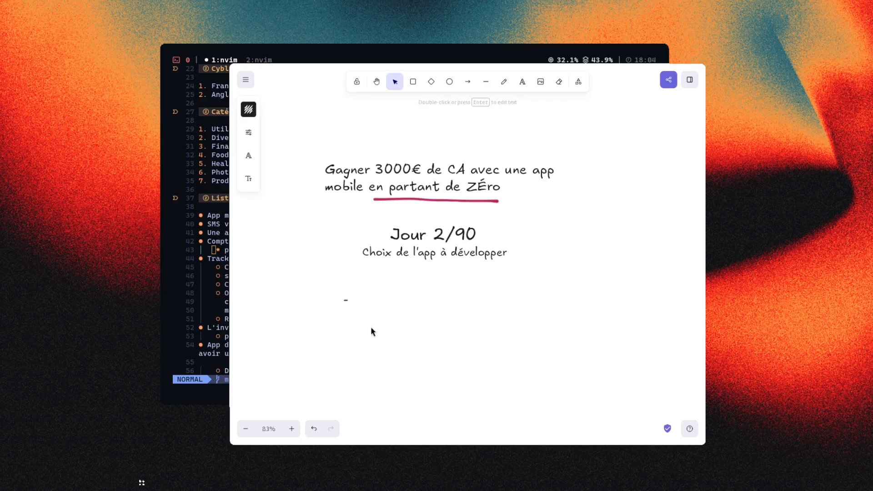
pyautogui.press('BackSpace')
pyautogui.write('- trouver une')
pyautogui.press('Escape')
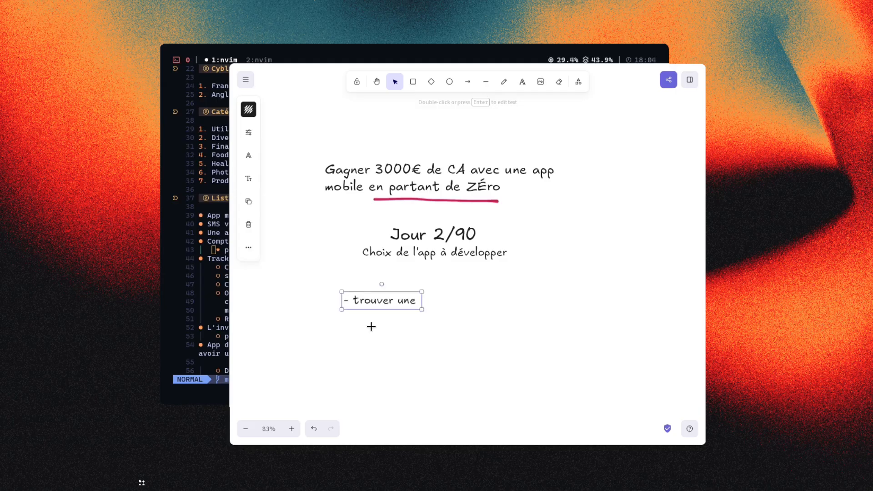
pyautogui.press('d')
pyautogui.press('v')
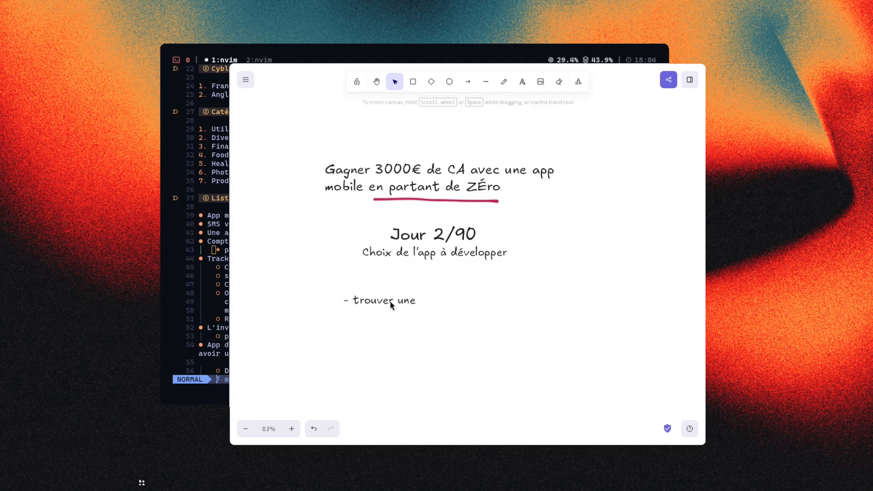
pyautogui.doubleClick(390, 301)
pyautogui.write('idé')
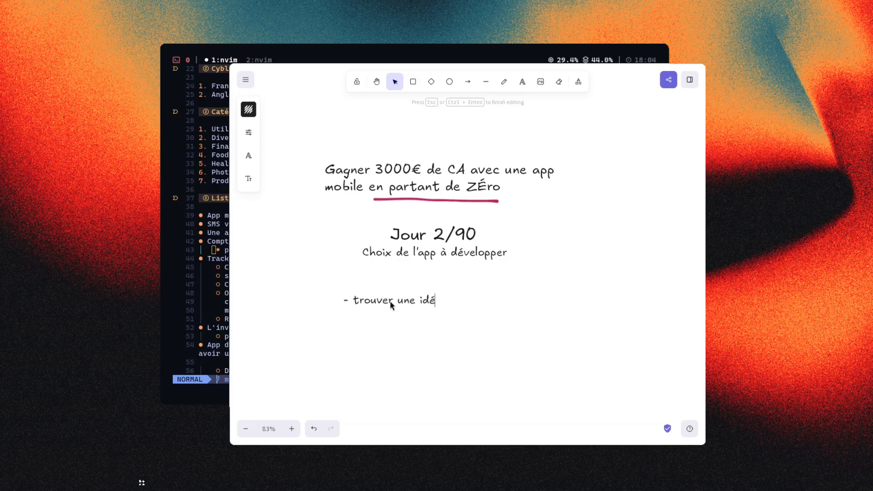
pyautogui.write("e d'app")
# Add a second list item reading "- Brainstorming avec GPT : pour développer l'idée".
pyautogui.press('Return')
pyautogui.write('- Brainstro')
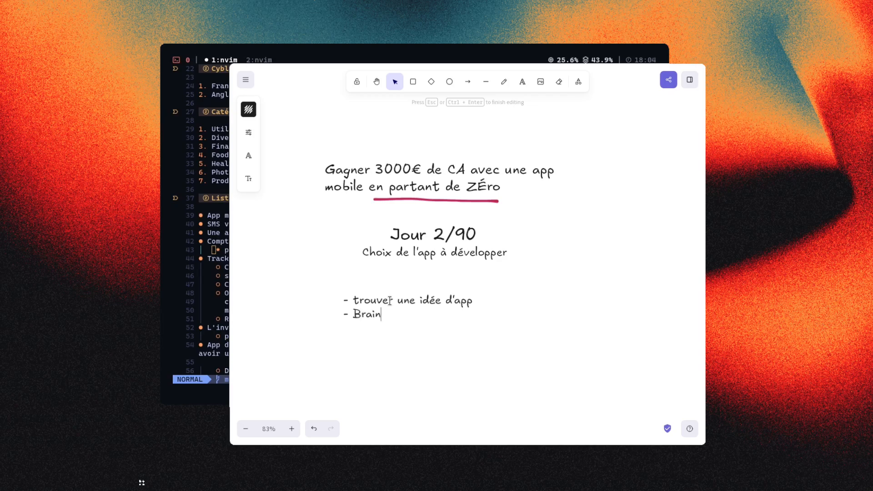
pyautogui.press('BackSpace')
pyautogui.press('BackSpace')
pyautogui.write('orming ave ')
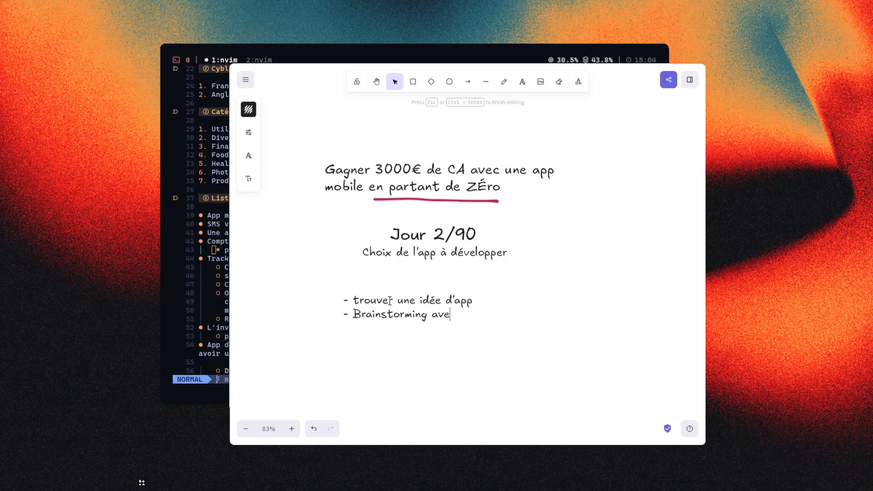
pyautogui.write('c')
pyautogui.press('BackSpace')
pyautogui.press('BackSpace')
pyautogui.write('c GPT')
pyautogui.write(' : dd')
pyautogui.press('BackSpace')
pyautogui.press('BackSpace')
pyautogui.write('pour dé')
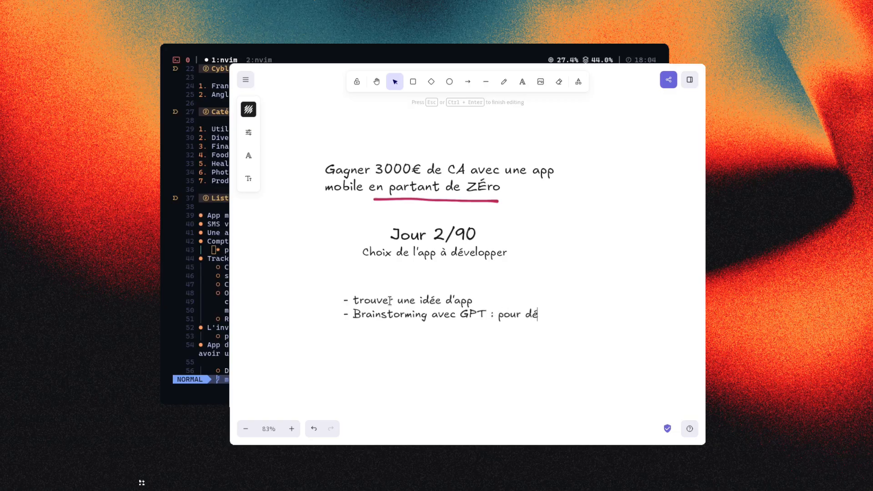
pyautogui.write("velopper l'idée")
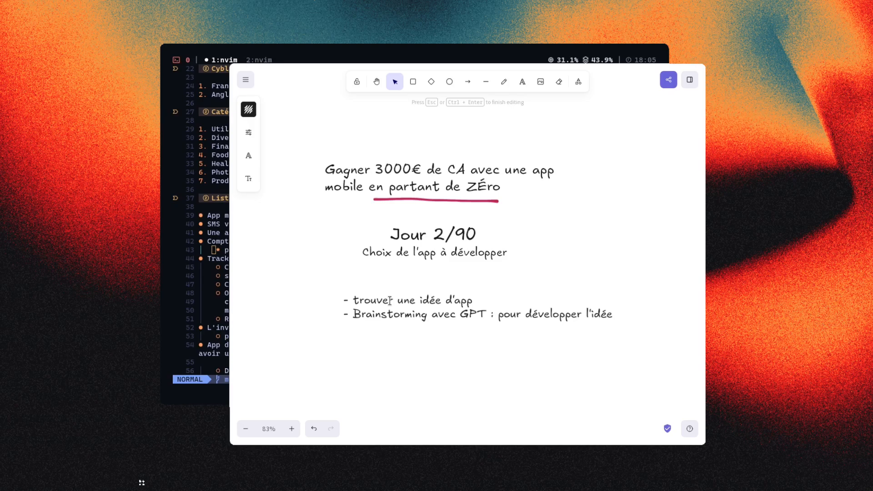
# Switch to the Neovim notes and review the app ideas by highlighting lines from "SMS vocal" down through the personal finance app details.
pyautogui.hotkey('alt', 'Tab')
pyautogui.press('k')
pyautogui.press('k')
pyautogui.press('k')
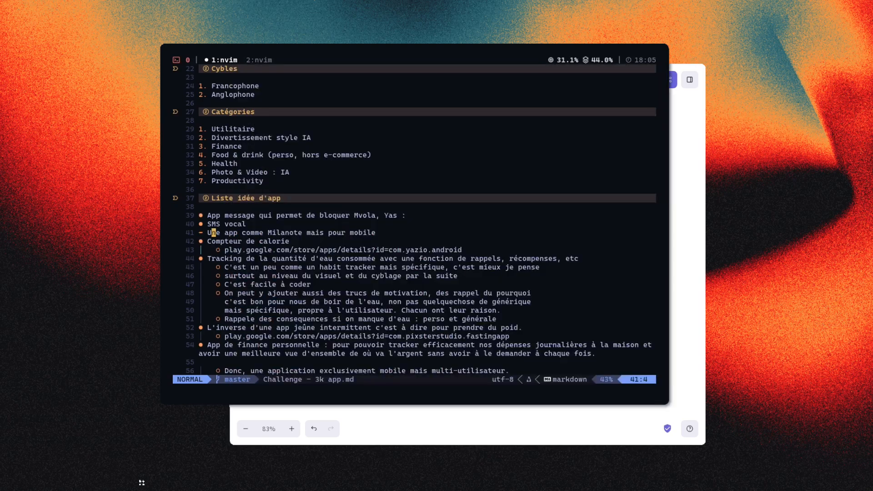
pyautogui.hotkey('shift', 'v')
pyautogui.press('j')
pyautogui.press('j')
pyautogui.press('j')
pyautogui.press('j')
pyautogui.press('j')
pyautogui.press('j')
pyautogui.press('j')
pyautogui.press('j')
pyautogui.press('j')
pyautogui.press('j')
pyautogui.press('j')
pyautogui.press('j')
pyautogui.press('j')
pyautogui.press('j')
pyautogui.press('j')
pyautogui.press('j')
pyautogui.press('j')
pyautogui.press('j')
pyautogui.press('j')
pyautogui.press('j')
pyautogui.press('j')
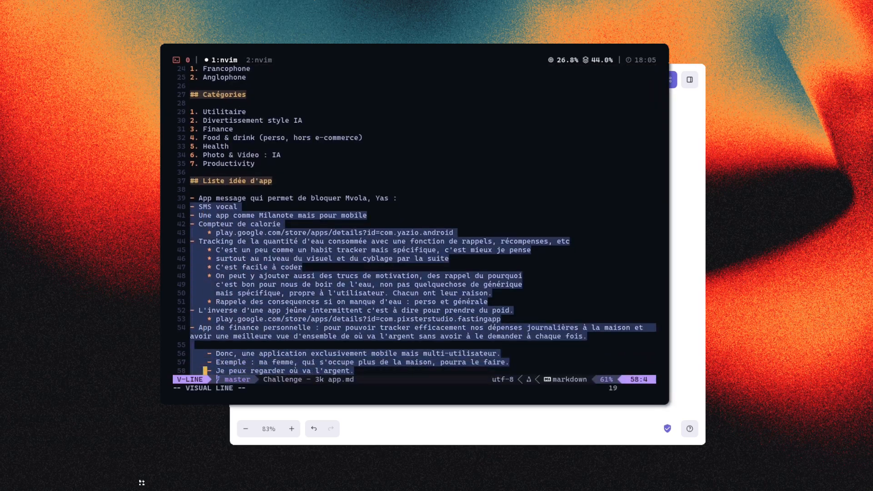
pyautogui.press('j')
pyautogui.press('j')
pyautogui.press('j')
pyautogui.press('j')
pyautogui.press('j')
pyautogui.press('j')
pyautogui.press('k')
pyautogui.press('k')
pyautogui.press('k')
pyautogui.press('k')
pyautogui.press('k')
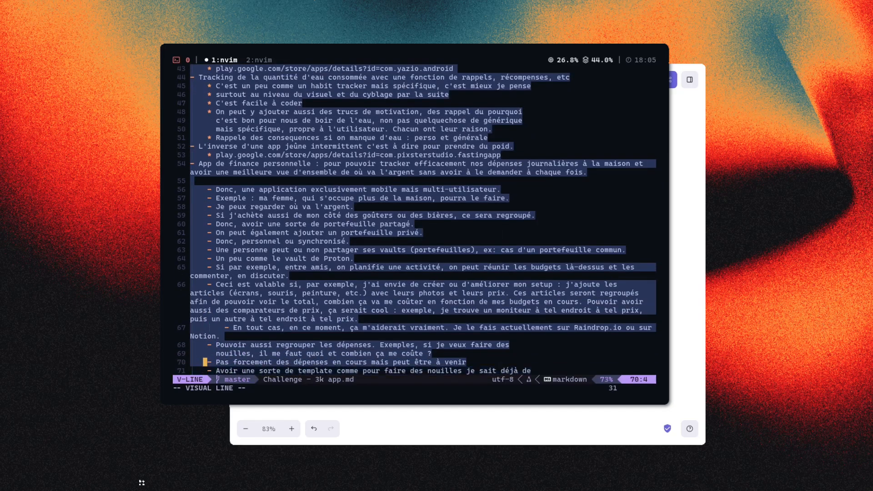
pyautogui.press('Escape')
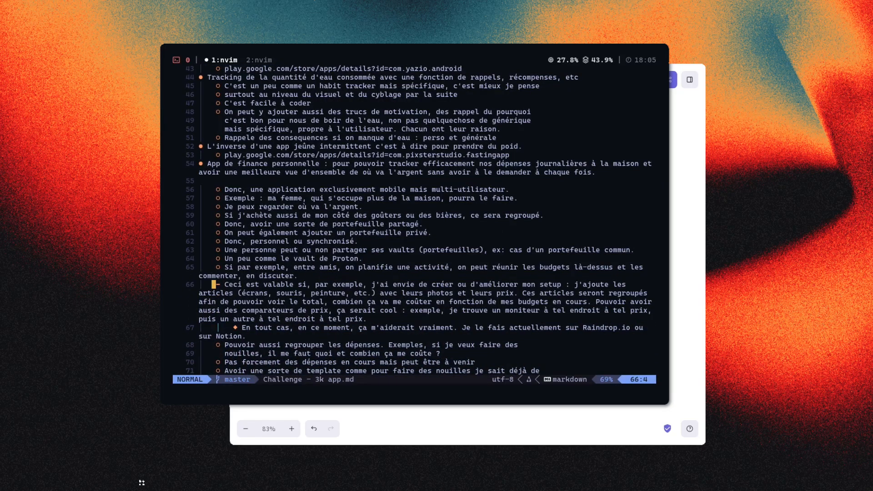
# Switch back to Excalidraw and append the item "- UI/UX Design de l'app" to the list.
pyautogui.hotkey('alt', 'Tab')
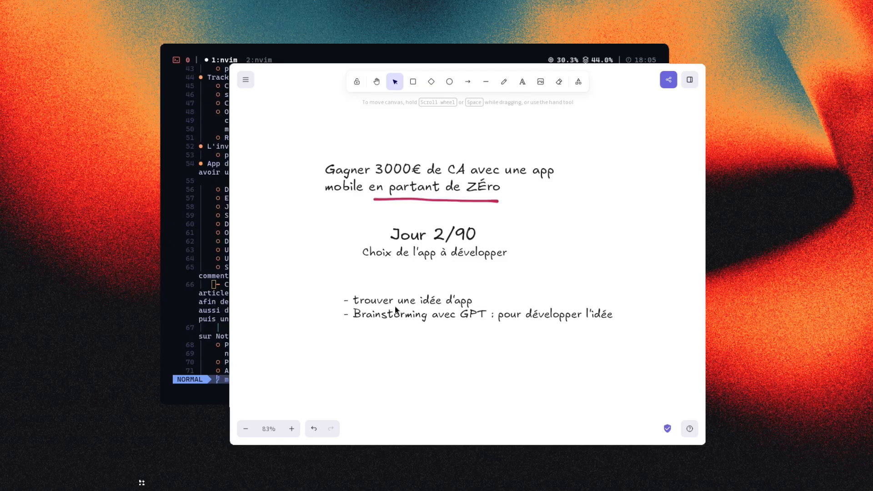
pyautogui.doubleClick(397, 312)
pyautogui.press('Right')
pyautogui.press('Return')
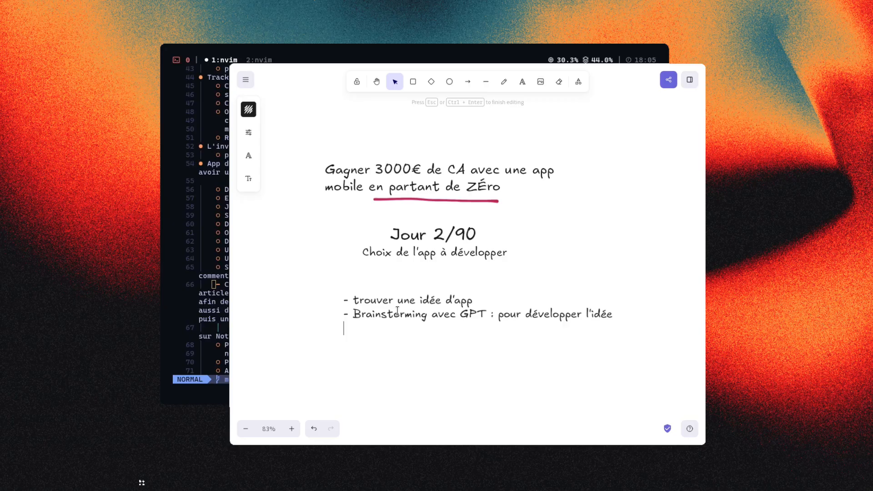
pyautogui.write('-')
pyautogui.write('UI!U')
pyautogui.press('BackSpace')
pyautogui.press('BackSpace')
pyautogui.write("/UX Design de l'app")
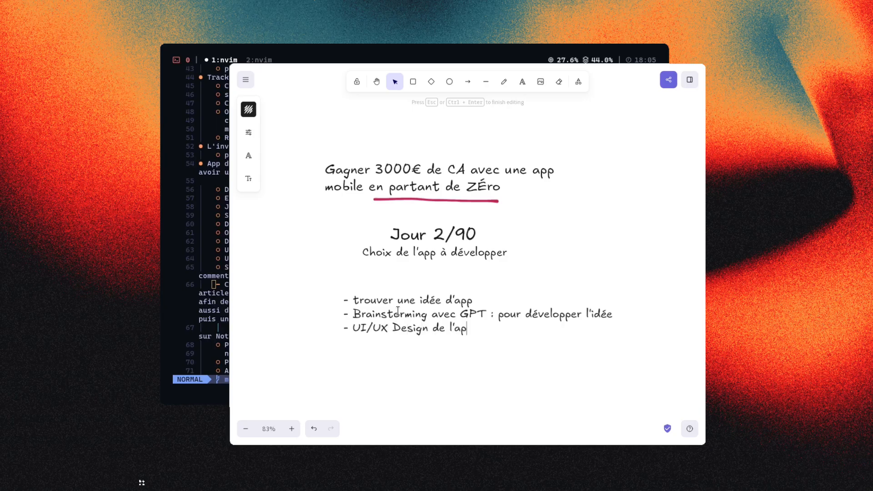
# Append the items "- Dév" and "- Play store" to the list.
pyautogui.press('Return')
pyautogui.write('- Dév')
pyautogui.press('Return')
pyautogui.write('- Store (')
pyautogui.press('BackSpace')
pyautogui.press('BackSpace')
pyautogui.press('BackSpace')
pyautogui.press('BackSpace')
pyautogui.press('BackSpace')
pyautogui.press('BackSpace')
pyautogui.press('BackSpace')
pyautogui.write('Play store')
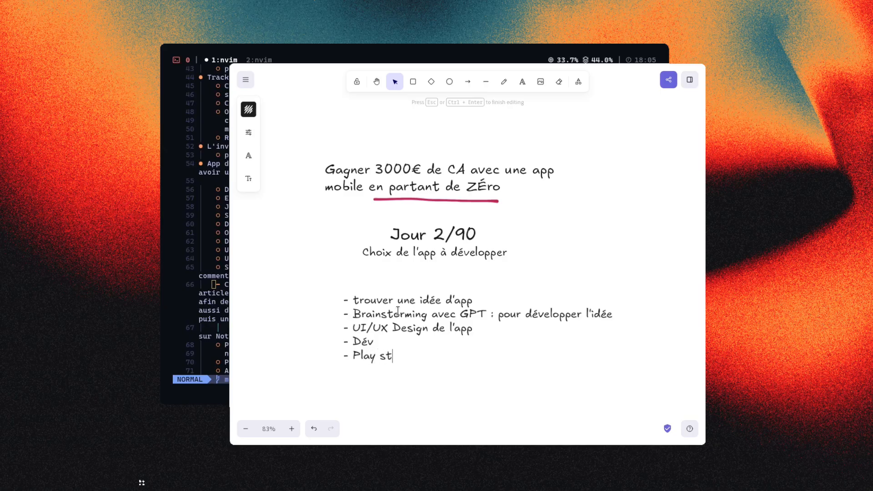
# Append the item "- Acquisition client" to the list and finish editing the text.
pyautogui.press('Return')
pyautogui.write('- C')
pyautogui.press('BackSpace')
pyautogui.write('Acq')
pyautogui.press('BackSpace')
pyautogui.press('BackSpace')
pyautogui.press('BackSpace')
pyautogui.write('Custo,')
pyautogui.press('BackSpace')
pyautogui.write('mer A')
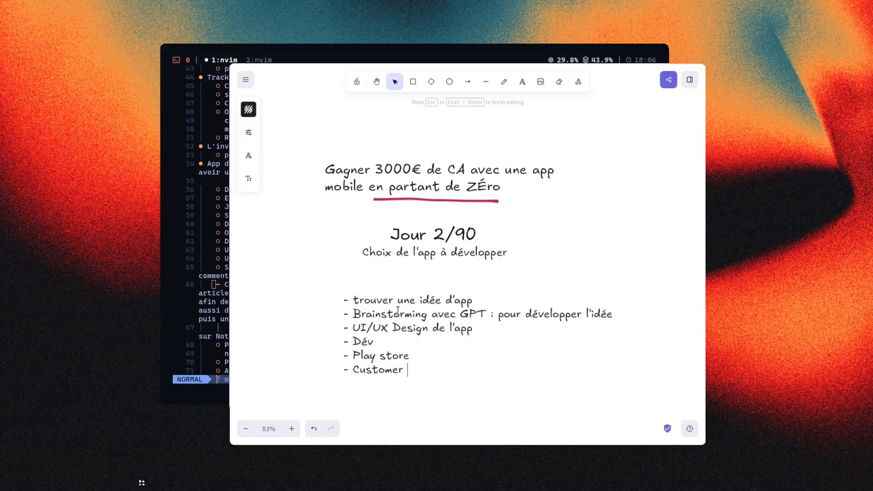
pyautogui.press('BackSpace')
pyautogui.press('BackSpace')
pyautogui.press('BackSpace')
pyautogui.press('BackSpace')
pyautogui.press('BackSpace')
pyautogui.press('BackSpace')
pyautogui.press('BackSpace')
pyautogui.press('BackSpace')
pyautogui.press('BackSpace')
pyautogui.press('BackSpace')
pyautogui.write('Ack')
pyautogui.press('BackSpace')
pyautogui.press('BackSpace')
pyautogui.write('cquisition client')
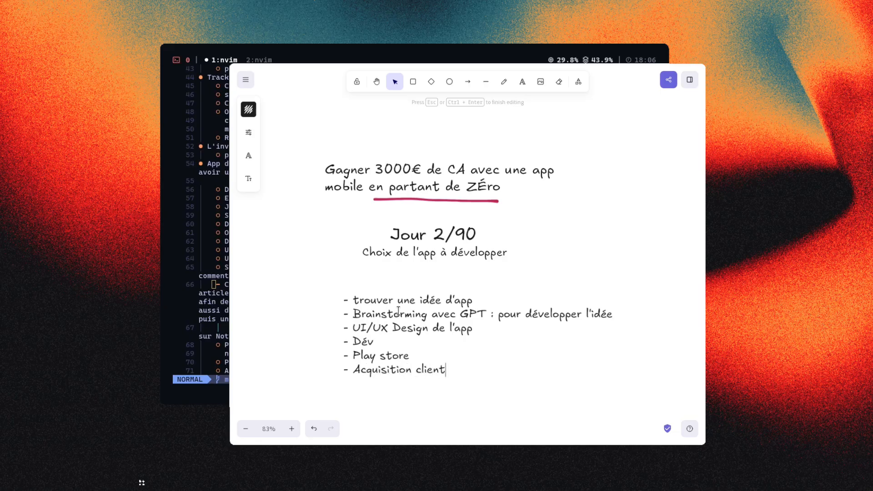
pyautogui.hotkey('ctrl', 'Left')
pyautogui.press('Left')
pyautogui.hotkey('ctrl', 'shift', 'Left')
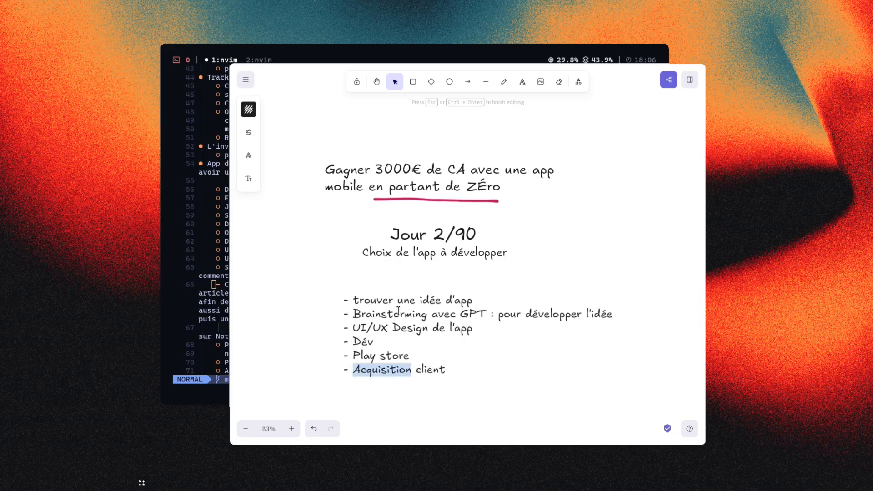
pyautogui.press('Right')
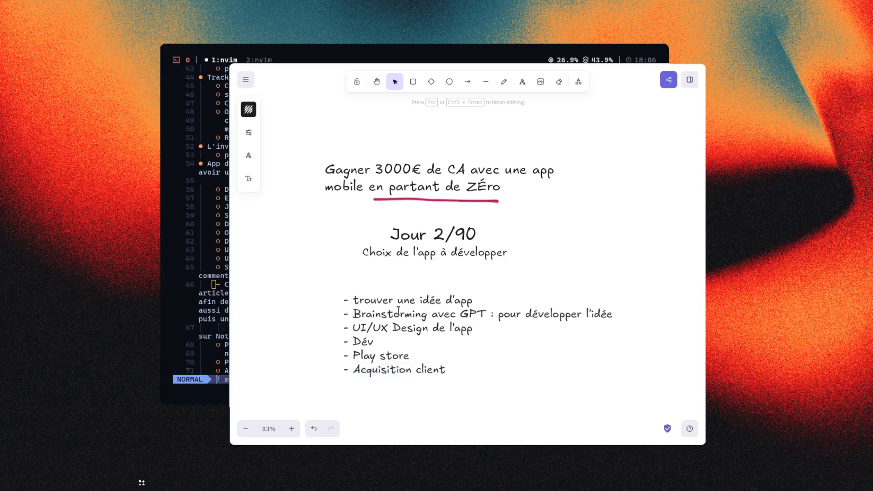
pyautogui.press('Escape')
pyautogui.click(517, 394)
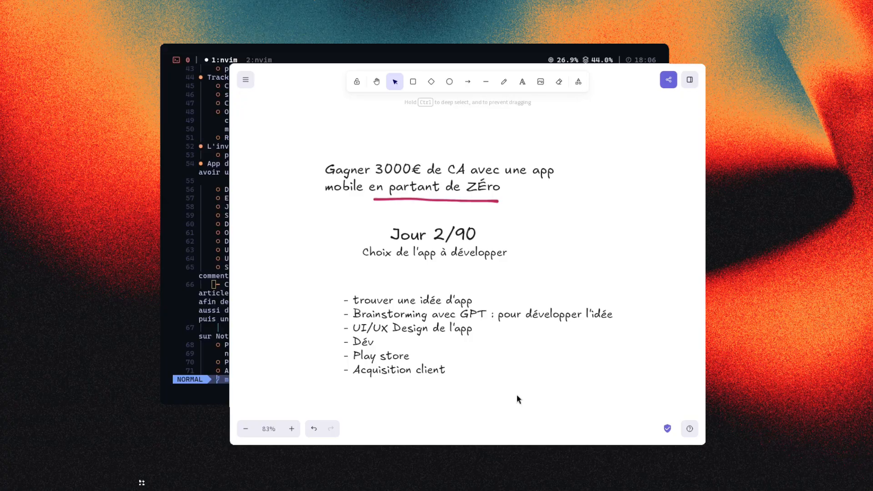
# Draw a vertical line beside the list, spanning the items from "trouver une idée d'app" to "Play store".
pyautogui.scroll(-2, 518, 395)
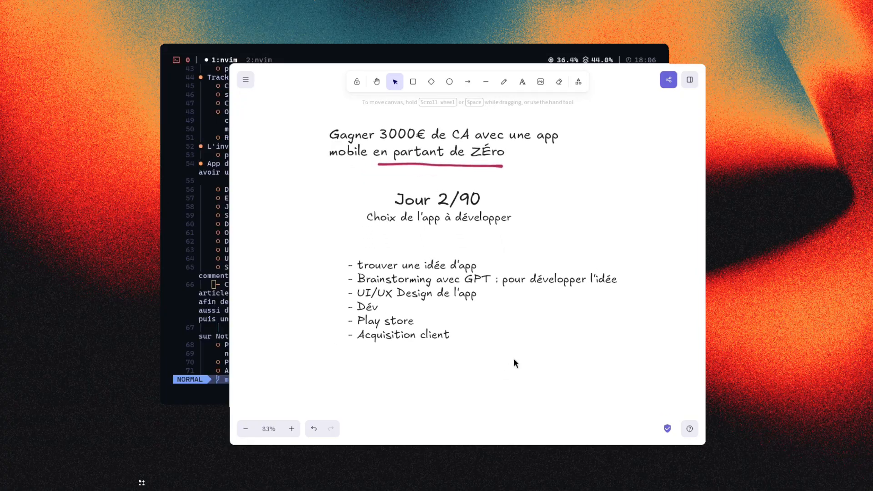
pyautogui.press('p')
pyautogui.press('Escape')
pyautogui.click(485, 82)
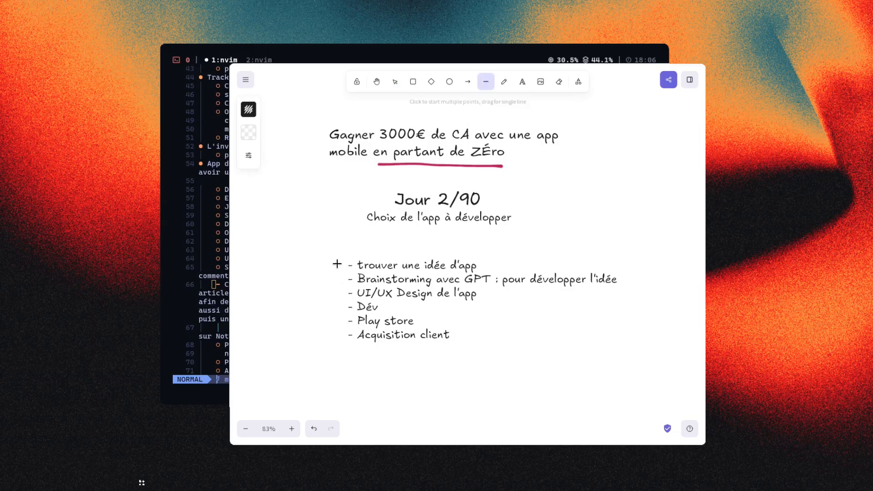
pyautogui.moveTo(337, 264); pyautogui.dragTo(339, 326)
# Add the label "MVP" to the left of the vertical line and nudge it slightly away from the line.
pyautogui.press('t')
pyautogui.click(309, 301)
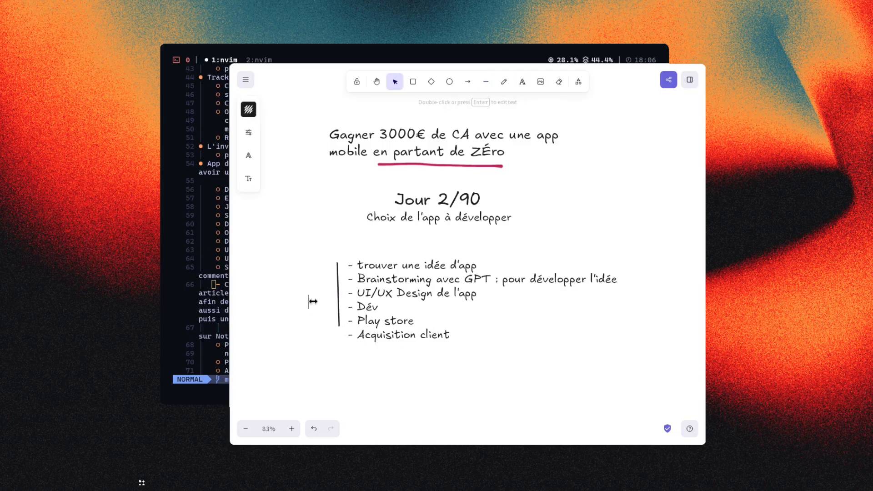
pyautogui.write('MPV')
pyautogui.press('BackSpace')
pyautogui.press('BackSpace')
pyautogui.write('VP')
pyautogui.press('Escape')
pyautogui.moveTo(313, 302); pyautogui.dragTo(306, 303)
# Extend the "Acquisition client" item in the list with ": marketing, Ads, etc".
pyautogui.click(353, 351)
pyautogui.click(365, 341)
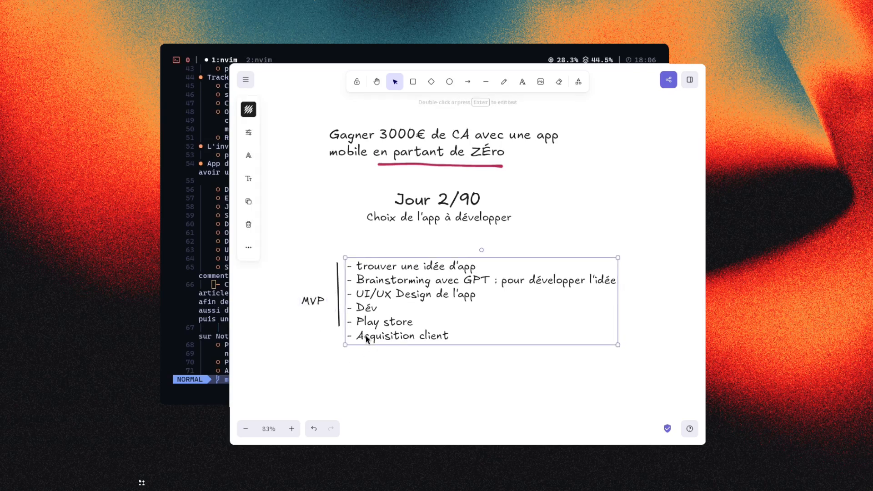
pyautogui.doubleClick(383, 335)
pyautogui.click(468, 340)
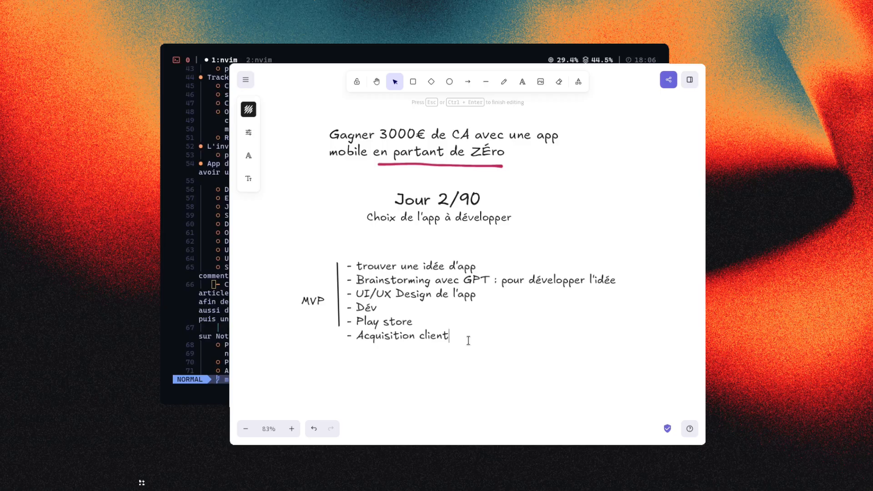
pyautogui.write(': ma')
pyautogui.press('BackSpace')
pyautogui.press('BackSpace')
pyautogui.write('marketing,')
pyautogui.write('Ads,')
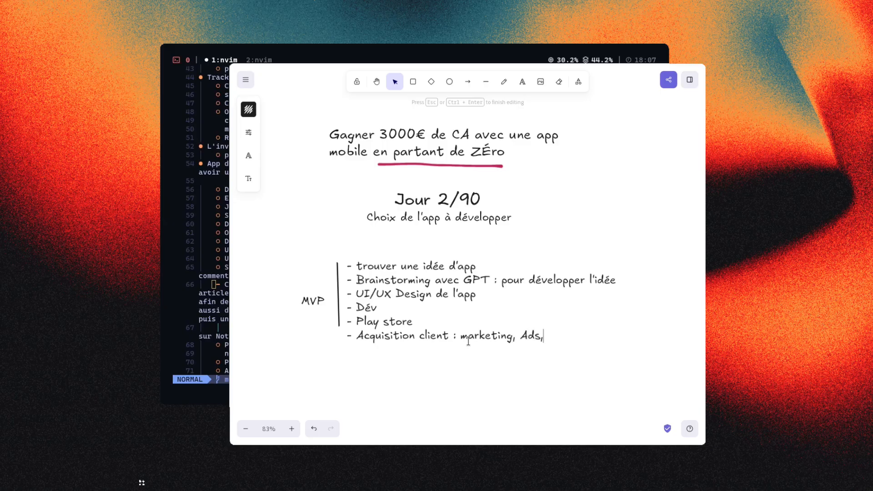
pyautogui.write(' etc')
pyautogui.hotkey('shift', 'Up')
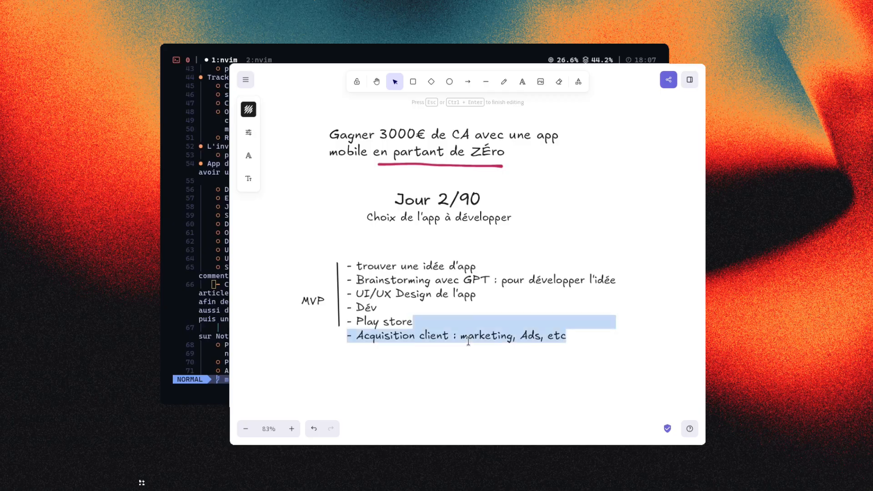
pyautogui.hotkey('shift', 'Up')
pyautogui.hotkey('shift', 'Down')
pyautogui.hotkey('ctrl', 'shift', 'Left')
pyautogui.hotkey('ctrl', 'shift', 'Left')
pyautogui.hotkey('shift', 'Up')
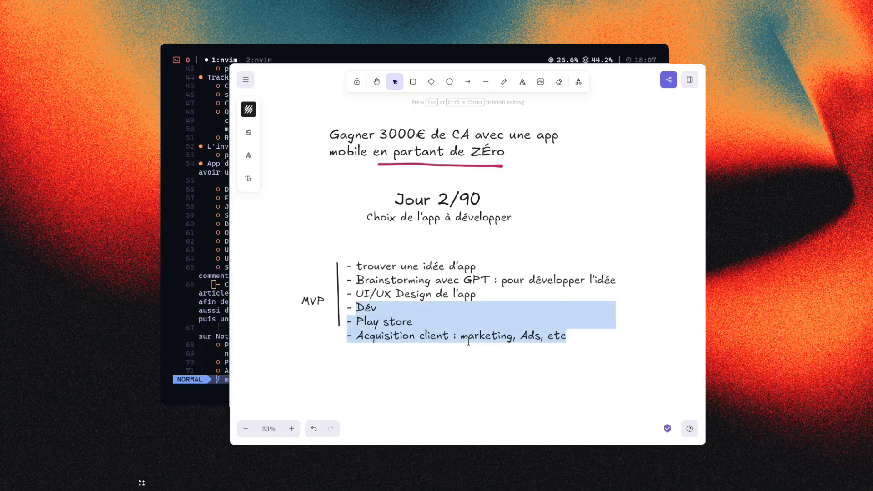
pyautogui.hotkey('shift', 'Down')
pyautogui.hotkey('shift', 'Up')
pyautogui.hotkey('shift', 'Down')
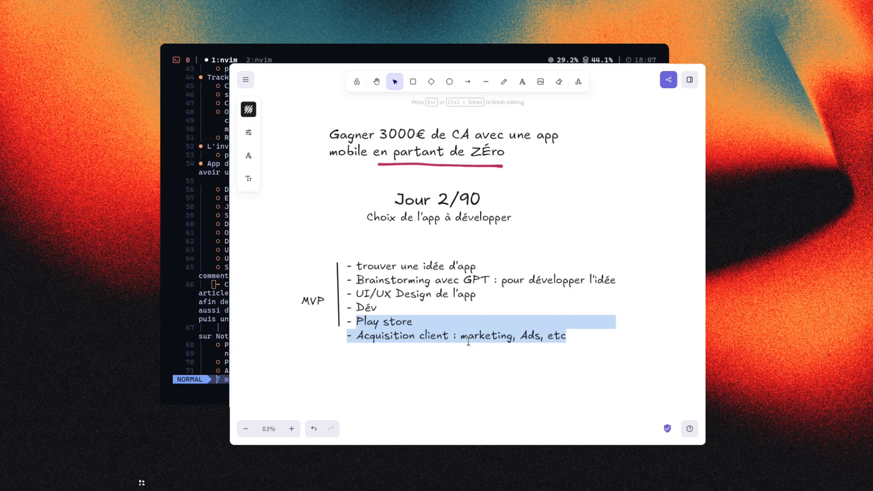
# Append the item "- Retour client" below "Acquisition client" and finish editing the list.
pyautogui.click(569, 337)
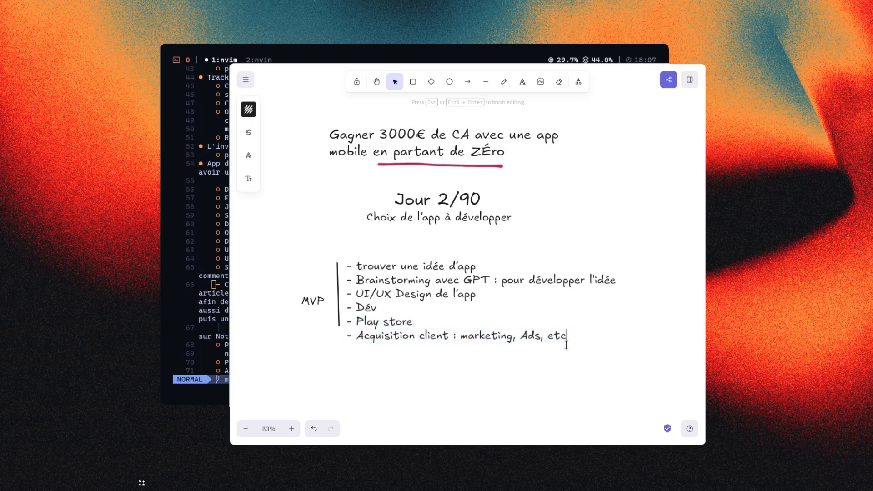
pyautogui.press('Return')
pyautogui.write('- Retour client')
pyautogui.click(479, 376)
# Draw a freehand curve linking "Retour client" to the "MVP" label and a freehand stroke above "3000€" in the title.
pyautogui.click(468, 81)
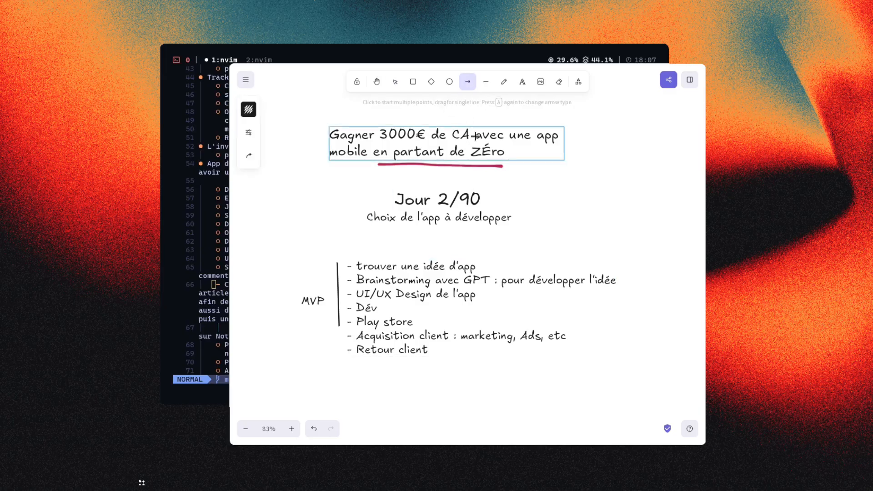
pyautogui.click(504, 81)
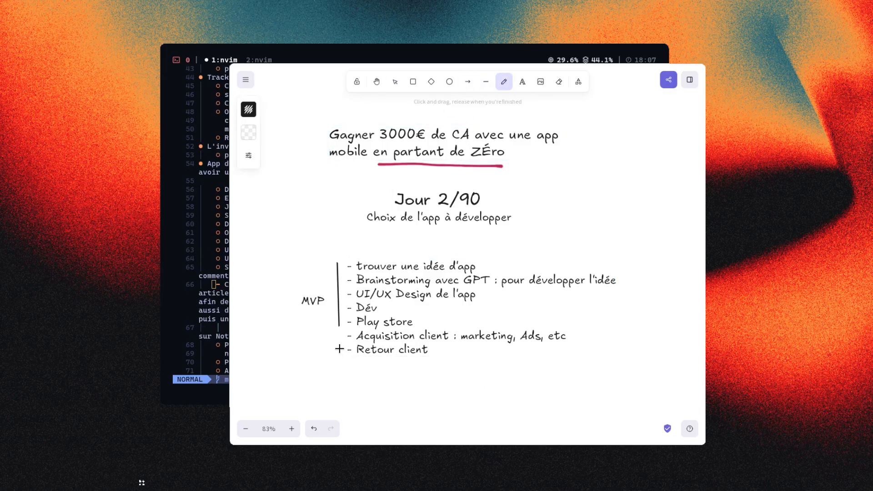
pyautogui.moveTo(341, 350)
pyautogui.mouseDown()
pyautogui.moveTo(315, 334)
pyautogui.moveTo(313, 308)
pyautogui.mouseUp()
pyautogui.scroll(2, 528, 196)
pyautogui.moveTo(387, 171); pyautogui.dragTo(422, 167)
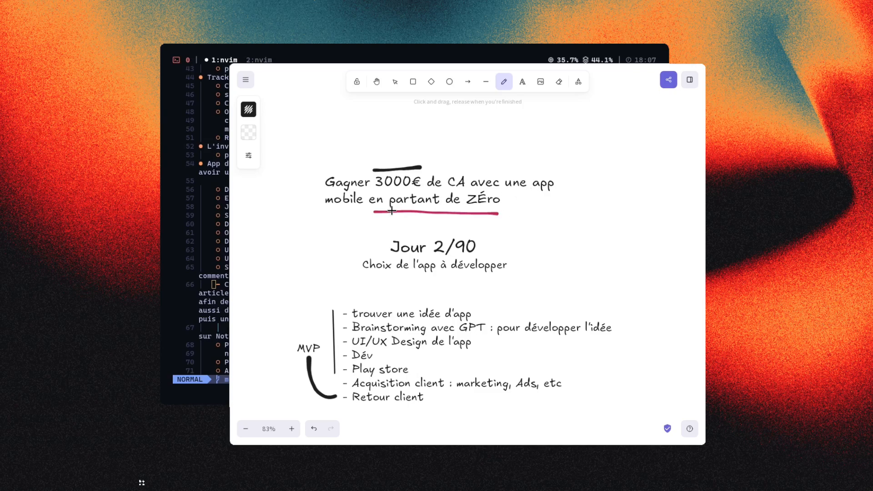
# Append "en 90 jours" to the end of the title text after "ZÉro".
pyautogui.press('v')
pyautogui.click(497, 201)
pyautogui.doubleClick(498, 200)
pyautogui.click(505, 201)
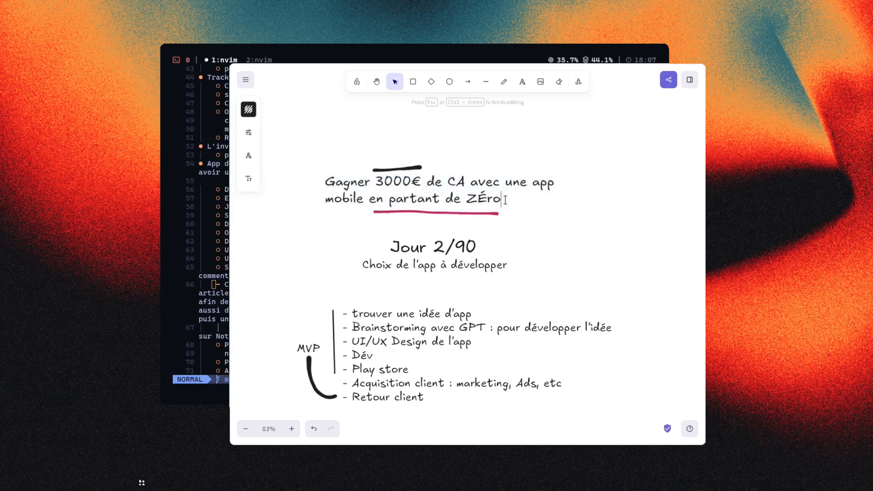
pyautogui.write('en 90 jours')
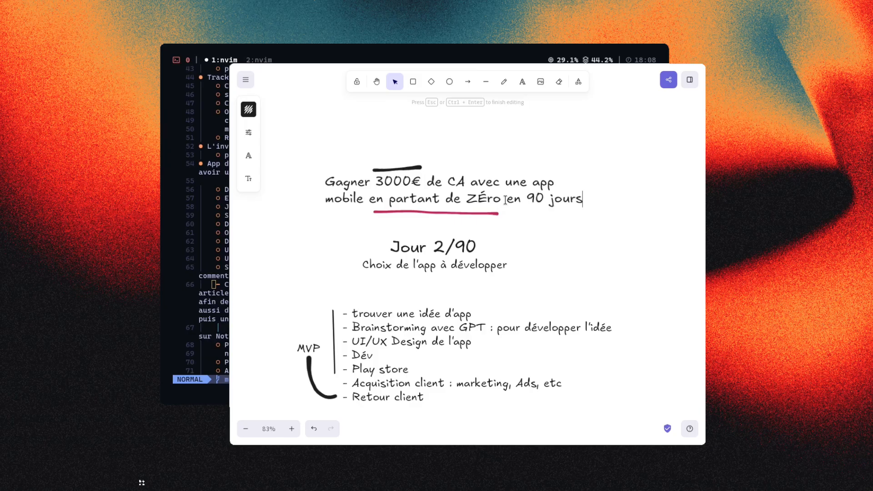
pyautogui.click(544, 231)
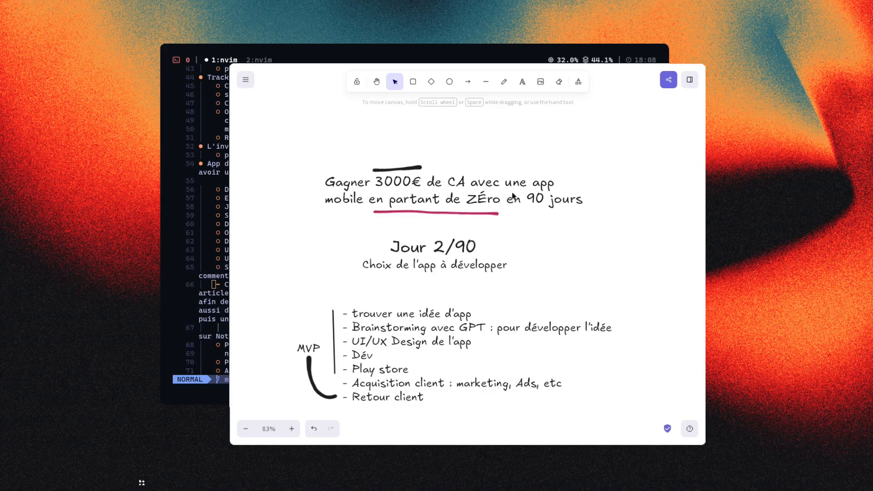
pyautogui.doubleClick(548, 203)
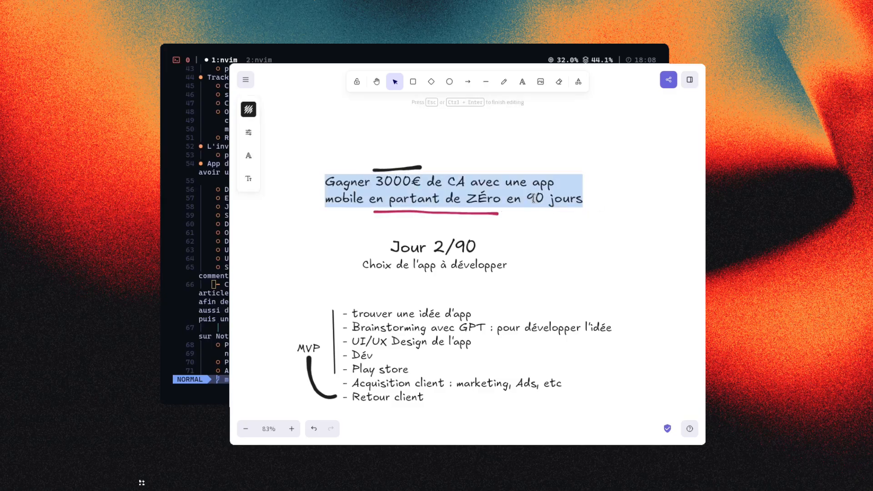
pyautogui.click(528, 198)
pyautogui.moveTo(528, 199); pyautogui.dragTo(549, 200)
pyautogui.click(580, 234)
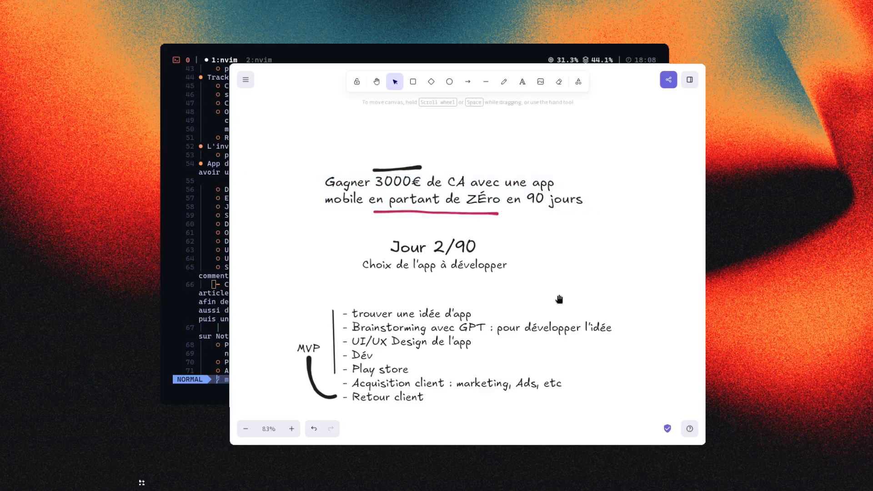
pyautogui.moveTo(560, 298)
pyautogui.mouseDown()
pyautogui.moveTo(551, 247)
pyautogui.moveTo(576, 262)
pyautogui.mouseUp()
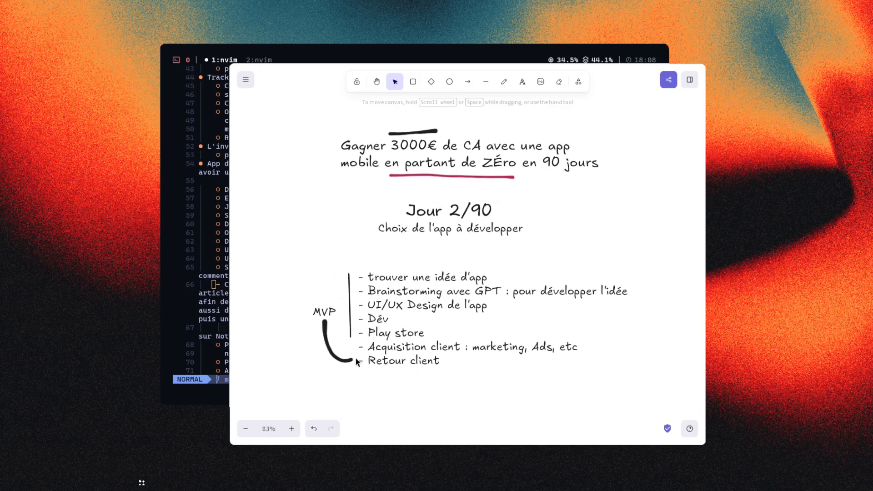
pyautogui.click(345, 362)
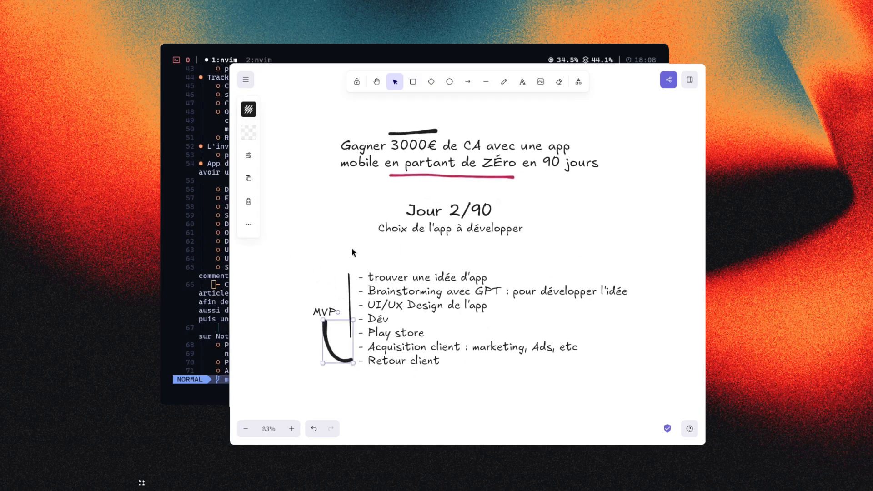
pyautogui.moveTo(300, 249); pyautogui.dragTo(626, 379)
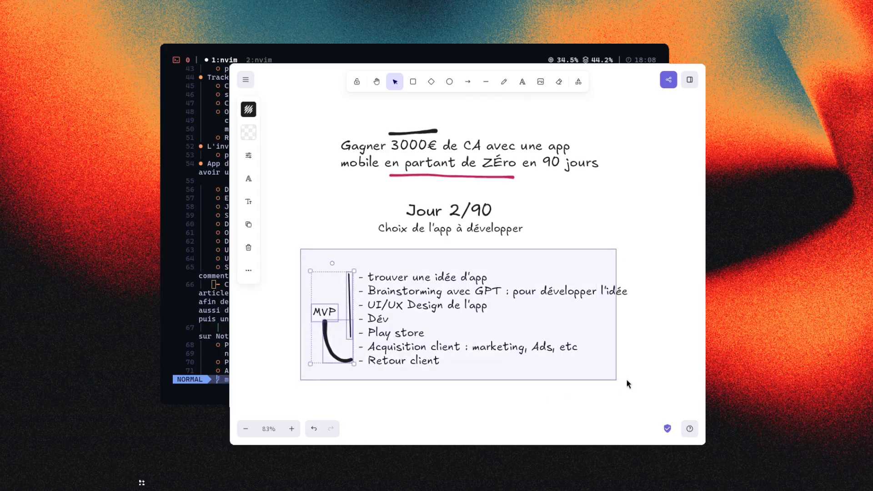
pyautogui.doubleClick(381, 320)
pyautogui.doubleClick(380, 320)
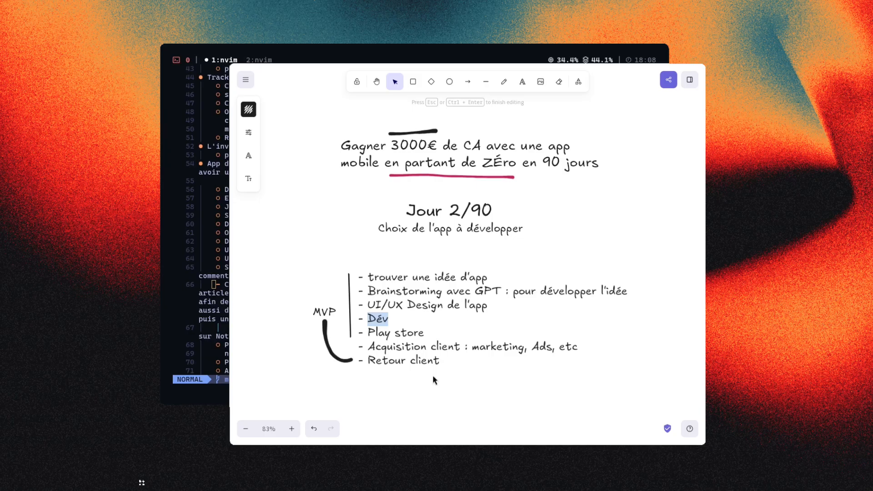
pyautogui.click(372, 330)
pyautogui.hotkey('ctrl', 'a')
pyautogui.click(372, 330)
pyautogui.moveTo(369, 332); pyautogui.dragTo(423, 342)
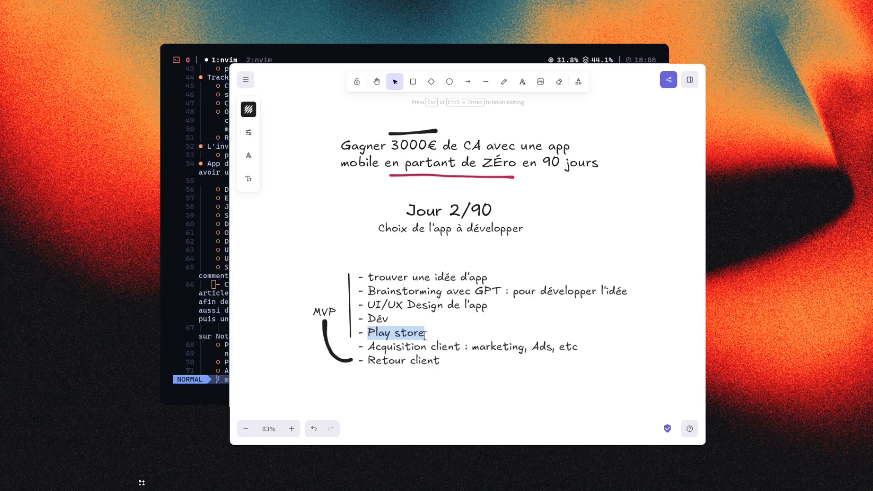
pyautogui.click(425, 336)
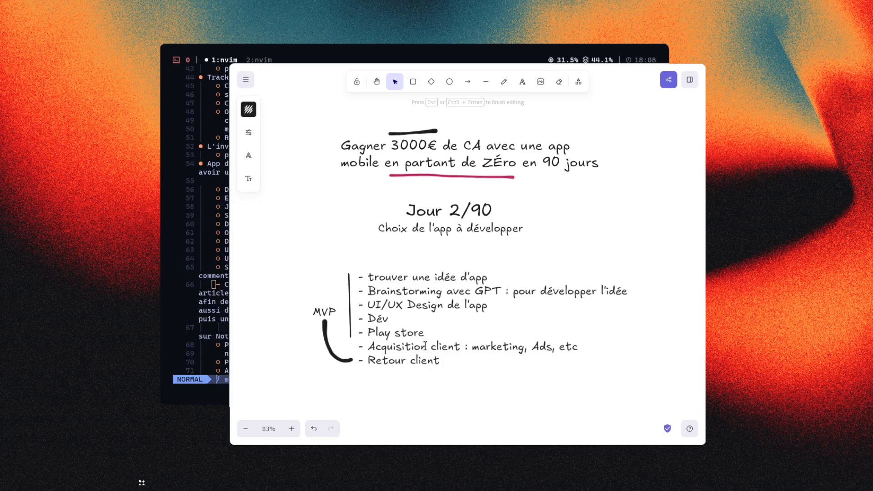
pyautogui.click(407, 390)
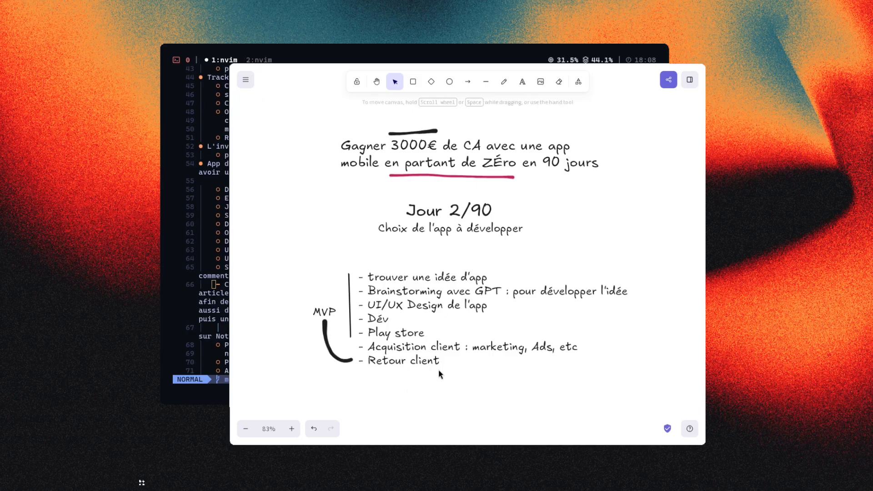
pyautogui.moveTo(299, 267)
pyautogui.mouseDown()
pyautogui.moveTo(579, 411)
pyautogui.moveTo(484, 401)
pyautogui.moveTo(515, 418)
pyautogui.mouseUp()
pyautogui.click(604, 405)
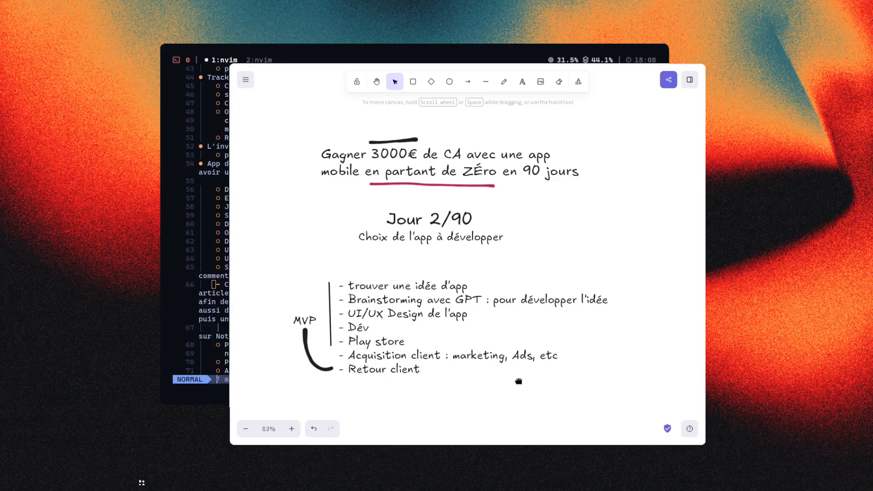
pyautogui.moveTo(517, 378); pyautogui.dragTo(500, 387)
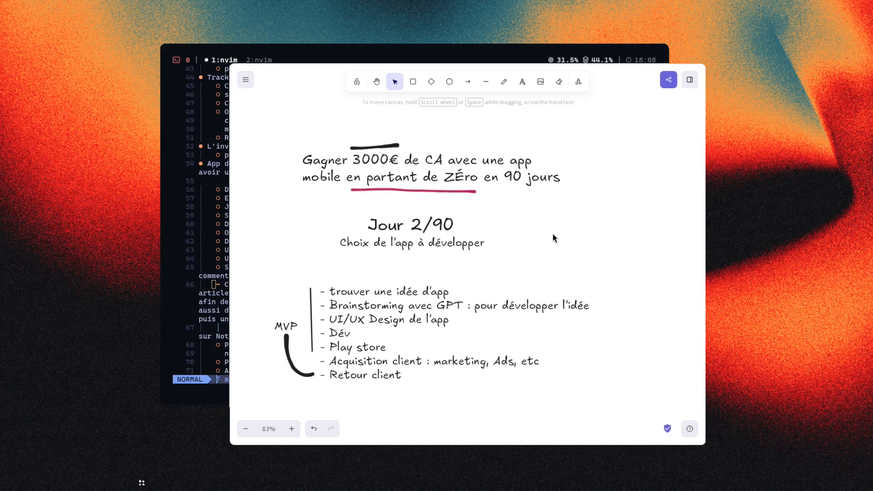
pyautogui.moveTo(555, 277); pyautogui.dragTo(562, 272)
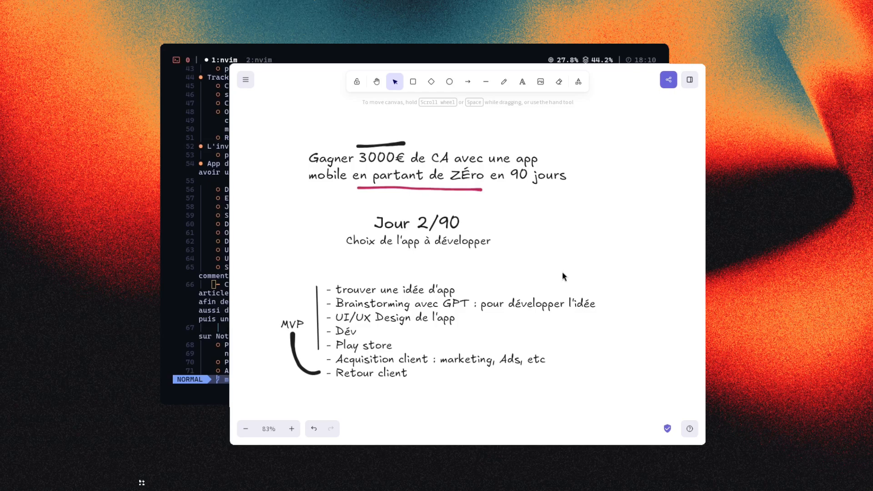
# Add the text "Contraintes" on an empty part of the canvas and move it below the list.
pyautogui.moveTo(571, 285); pyautogui.dragTo(418, 275)
pyautogui.moveTo(492, 251); pyautogui.dragTo(546, 237)
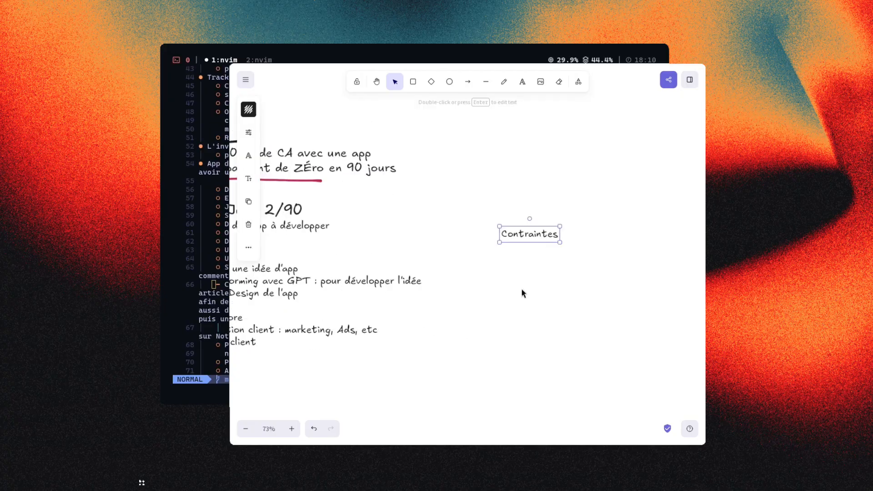
pyautogui.moveTo(531, 282); pyautogui.dragTo(610, 211)
pyautogui.moveTo(604, 170); pyautogui.dragTo(297, 325)
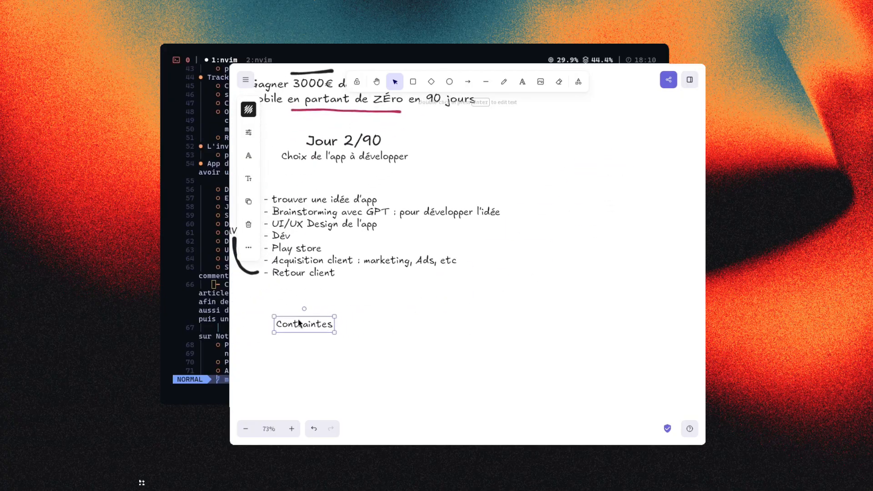
pyautogui.moveTo(385, 315); pyautogui.dragTo(478, 341)
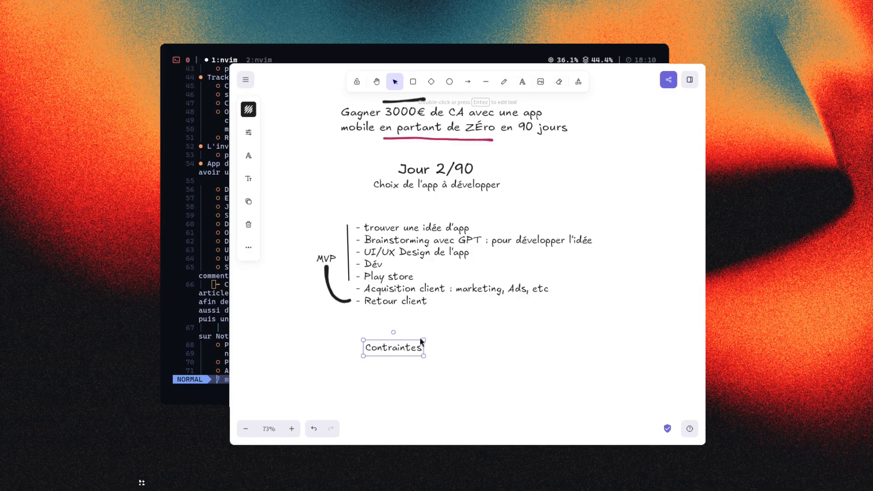
# Enlarge the "Contraintes" text to heading size and shift it towards the middle below the list.
pyautogui.moveTo(424, 340); pyautogui.dragTo(450, 330)
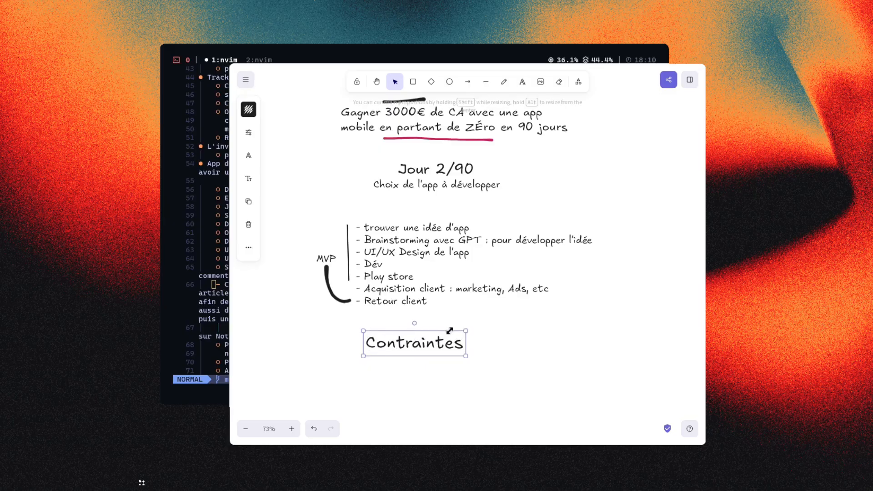
pyautogui.click(513, 339)
pyautogui.moveTo(501, 359); pyautogui.dragTo(504, 359)
pyautogui.click(445, 338)
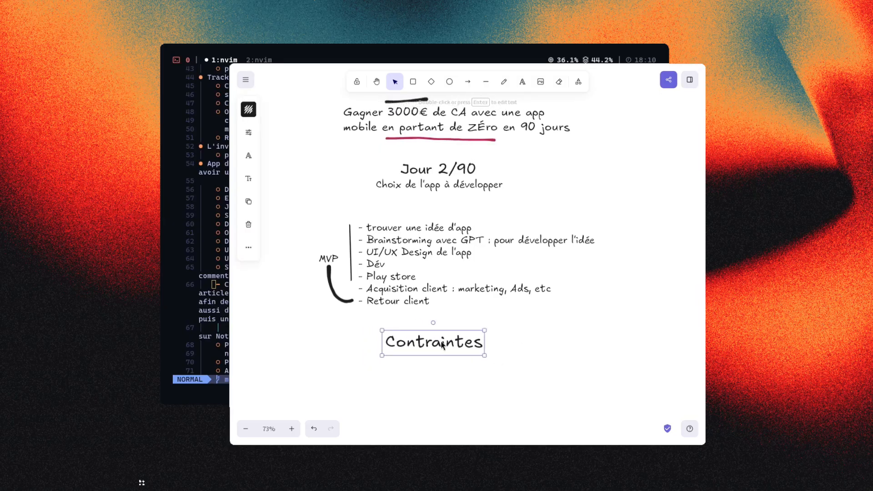
pyautogui.scroll(1, 538, 349)
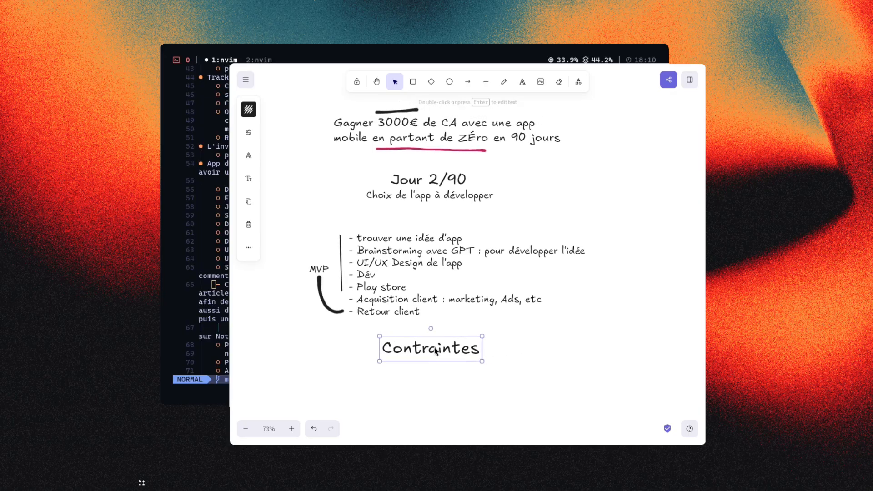
pyautogui.click(560, 359)
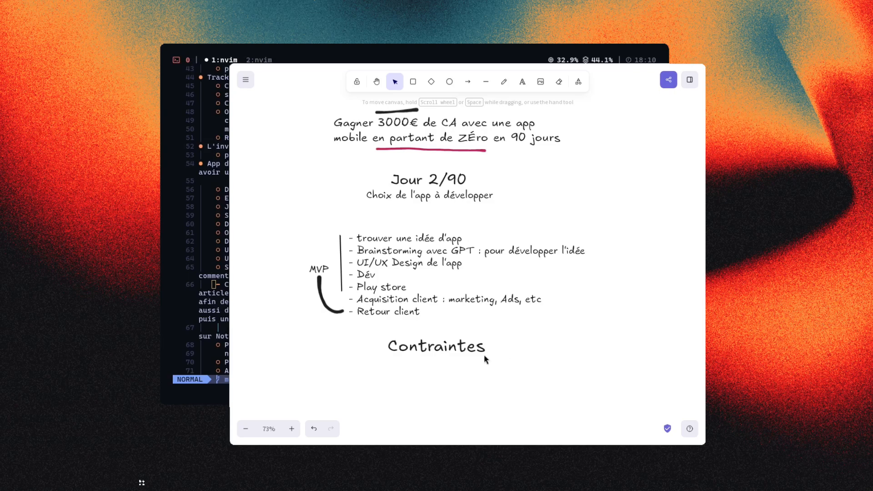
pyautogui.moveTo(483, 370); pyautogui.dragTo(497, 356)
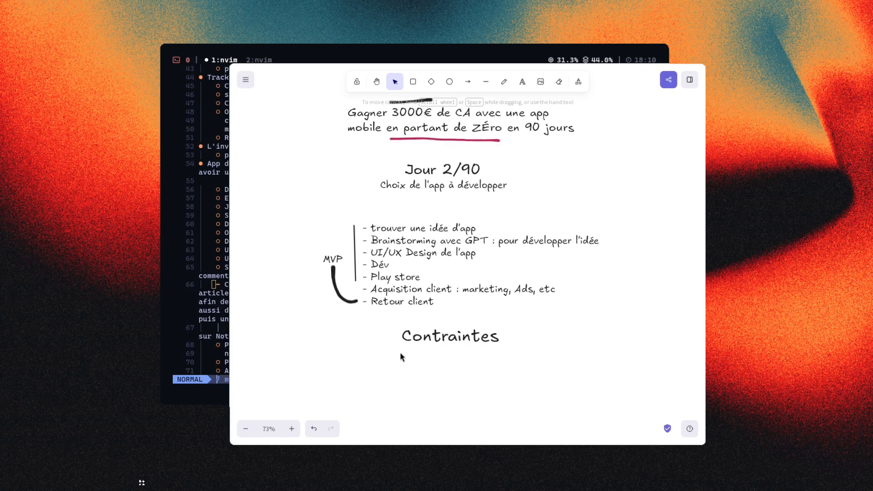
# Add a text below the "Contraintes" heading reading "- J'ai d'autres activités à côté".
pyautogui.press('t')
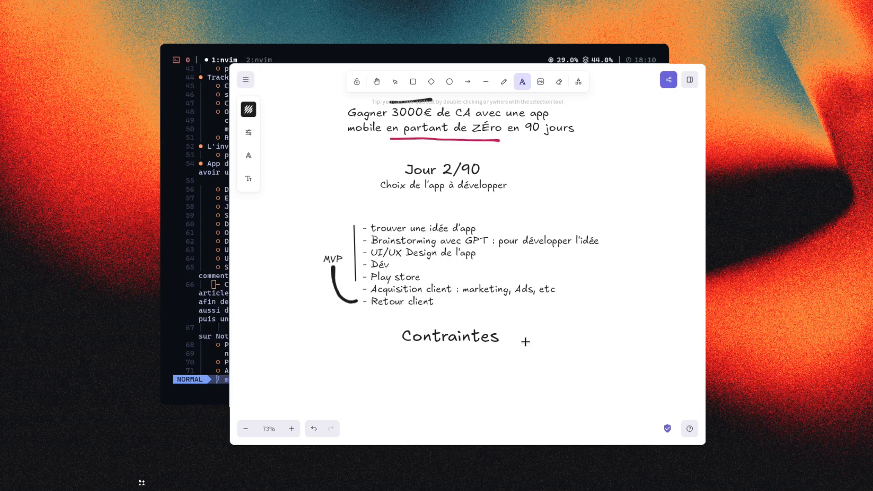
pyautogui.click(377, 358)
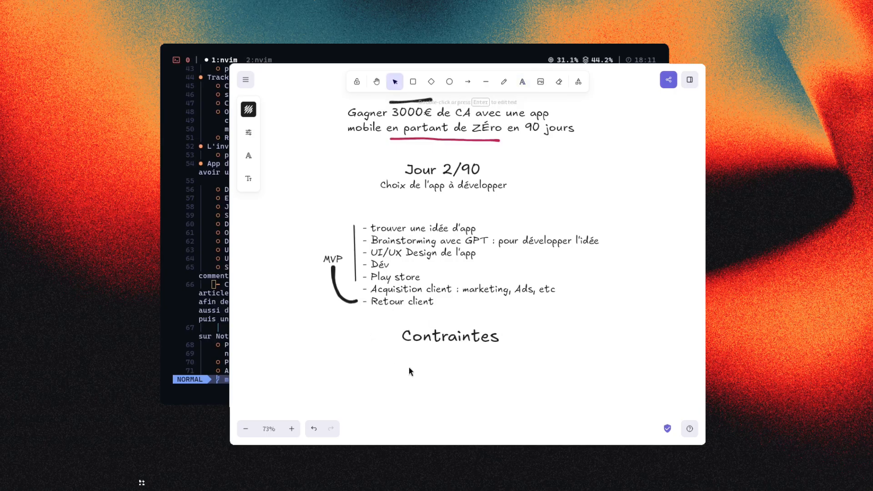
pyautogui.write('-')
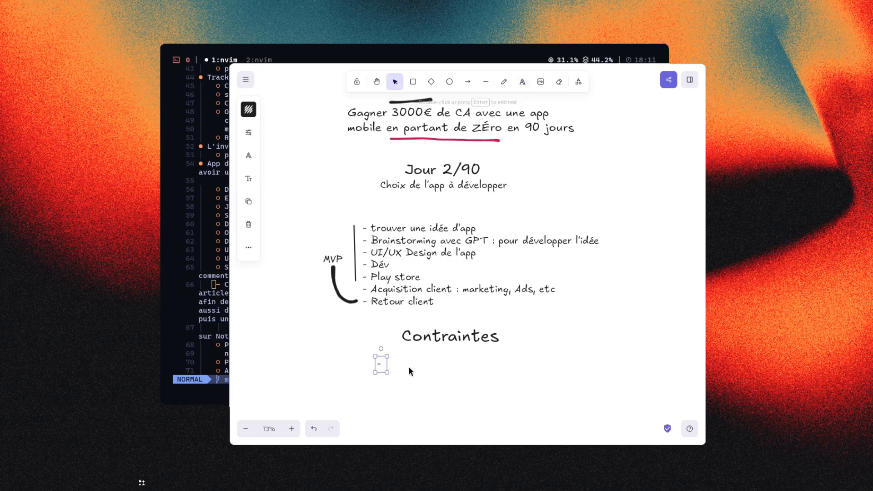
pyautogui.press('Return')
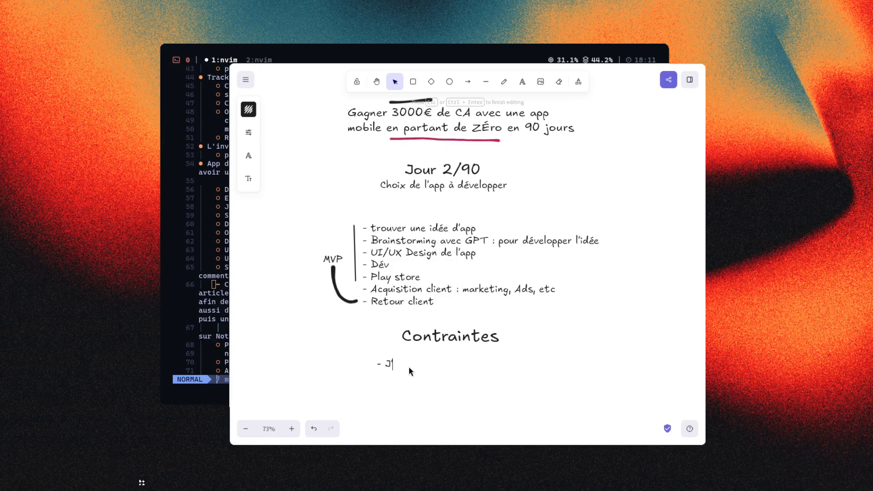
pyautogui.click(408, 367)
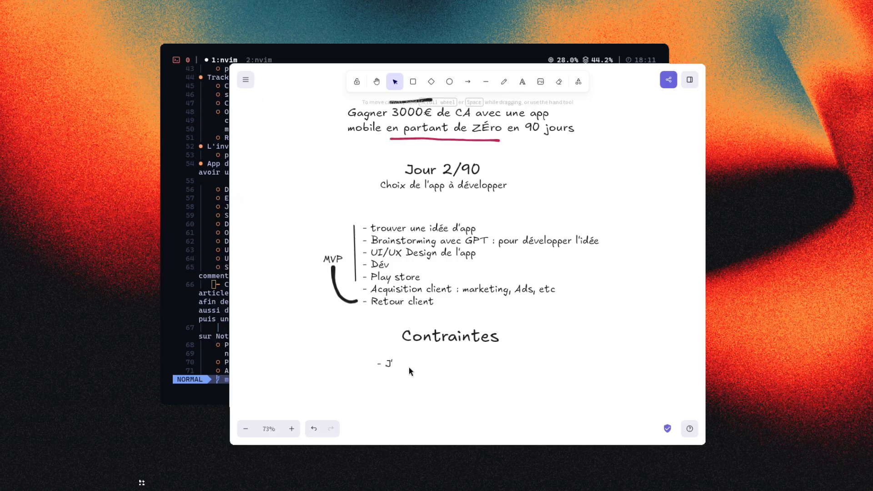
pyautogui.doubleClick(389, 363)
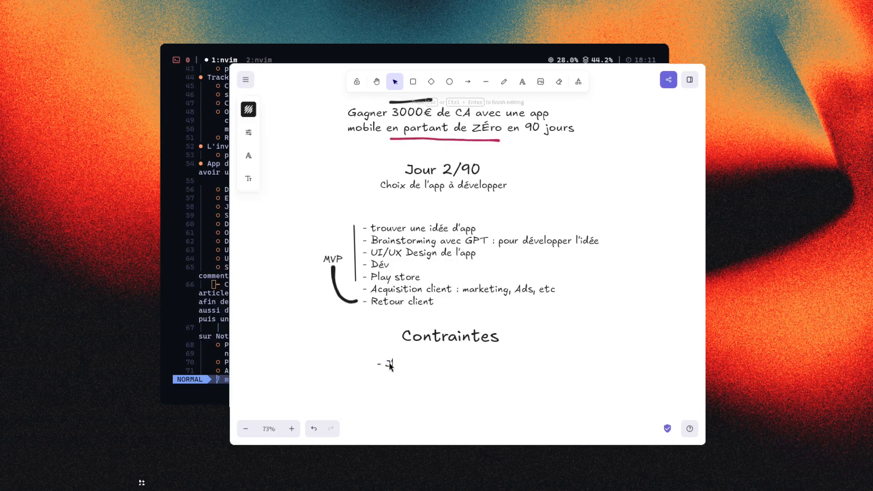
pyautogui.write("ai d'autres activité à")
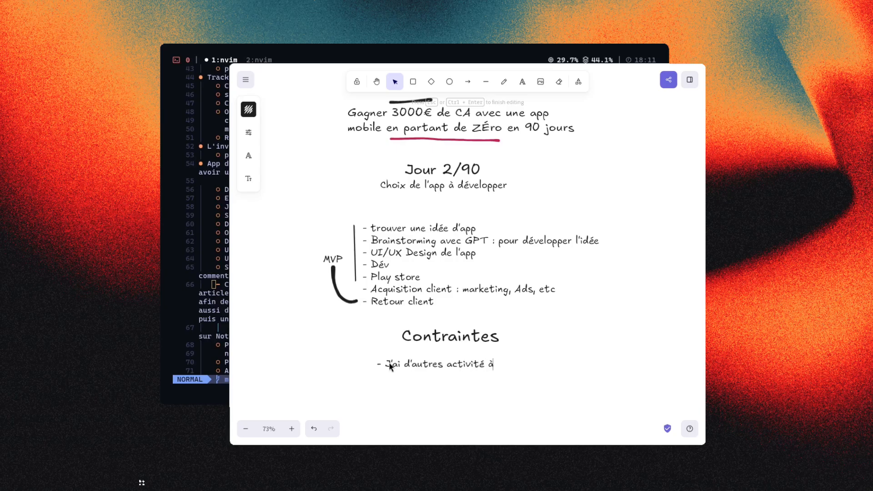
pyautogui.write(' côté')
pyautogui.press('Left')
pyautogui.write('s')
pyautogui.press('Right')
pyautogui.press('Right')
pyautogui.press('Right')
pyautogui.press('Right')
pyautogui.press('Right')
pyautogui.press('Right')
# Complete the first constraint line with ", pas le temps de passer h24".
pyautogui.write(', pas le temp')
pyautogui.write('passer hé')
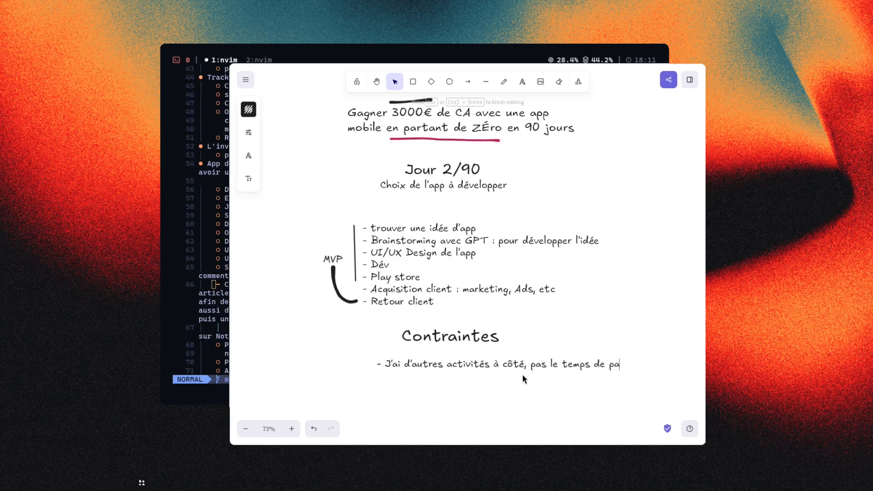
pyautogui.press('BackSpace')
pyautogui.write('24')
# Add the indented sub-item "- 2h / jours" under the first constraint.
pyautogui.press('Tab')
pyautogui.write('-')
pyautogui.write(' Je peux')
pyautogui.press('BackSpace')
pyautogui.press('BackSpace')
pyautogui.press('BackSpace')
pyautogui.press('BackSpace')
pyautogui.press('BackSpace')
pyautogui.press('BackSpace')
pyautogui.press('BackSpace')
pyautogui.write('2h / jours')
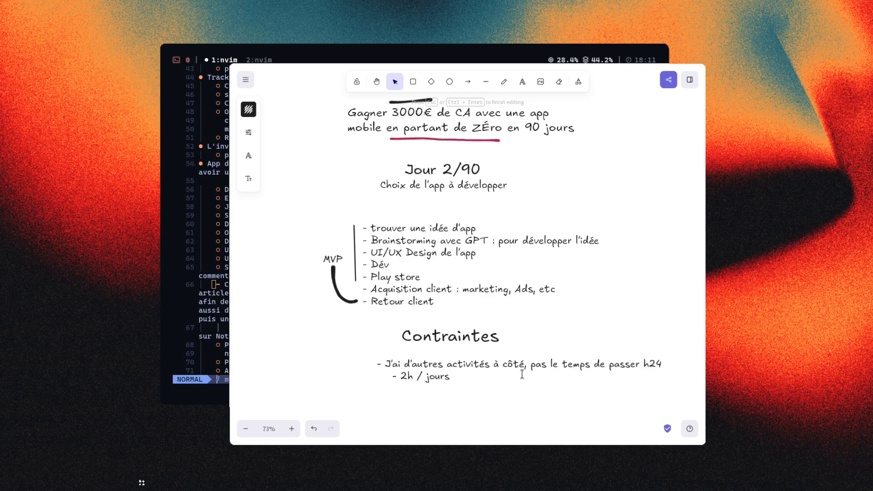
# Add a second main constraint item reading "- Montage :".
pyautogui.write('-')
pyautogui.write('Monttage')
pyautogui.press('BackSpace')
pyautogui.press('BackSpace')
pyautogui.press('BackSpace')
pyautogui.press('BackSpace')
pyautogui.write('age:')
pyautogui.press('BackSpace')
pyautogui.press('BackSpace')
pyautogui.write(':')
# Add the indented sub-item "- pas de script : seulement des bullets points" under "Montage :".
pyautogui.press('Return')
pyautogui.write('- pas de scri')
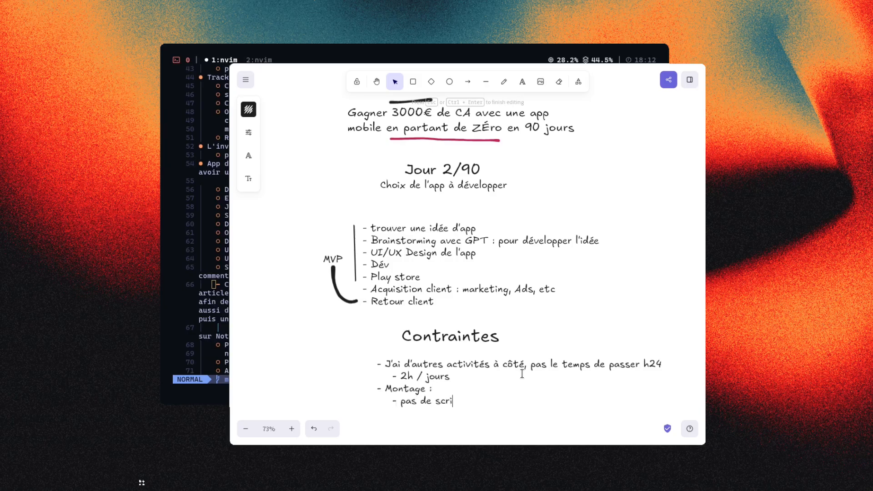
pyautogui.write('pt : seulement des v')
pyautogui.press('BackSpace')
pyautogui.write('bullets points ')
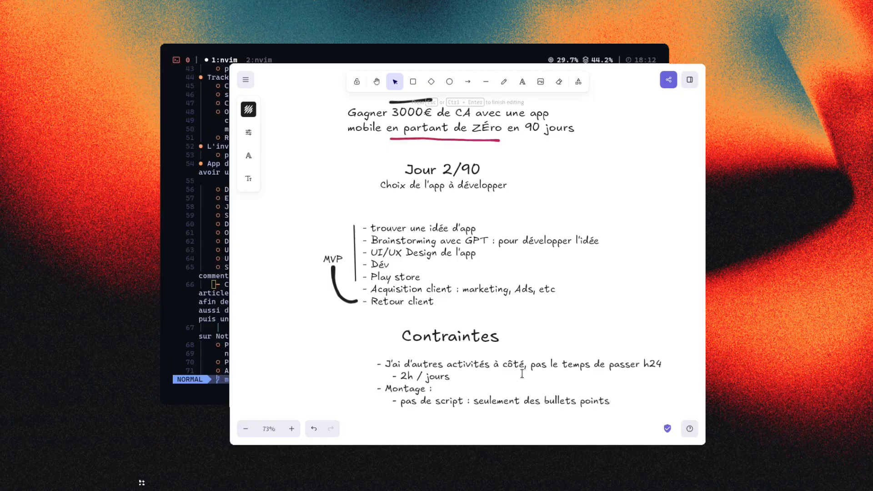
# Add another indented sub-item under "Montage :" reading "- essayer de ne pas faire de cut : minimiser".
pyautogui.write('    - essayer de ne pas d')
pyautogui.press('BackSpace')
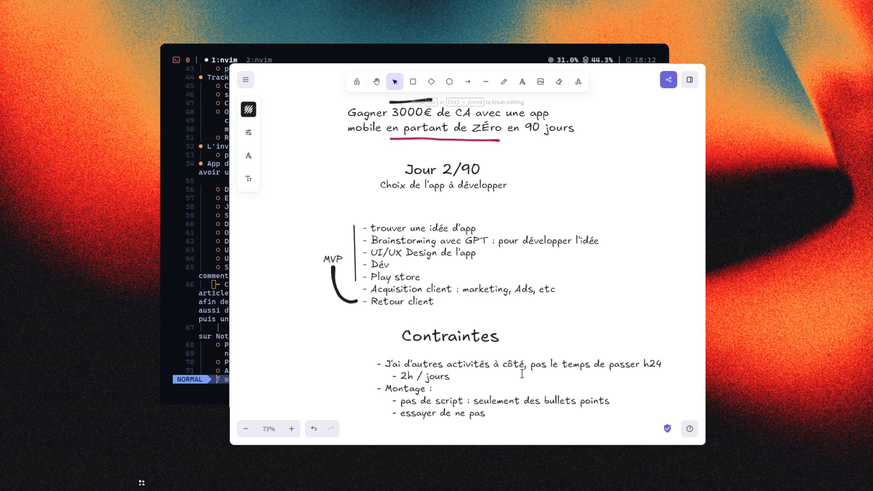
pyautogui.write('faire de cut')
pyautogui.write(': minimiew')
pyautogui.press('BackSpace')
pyautogui.press('BackSpace')
pyautogui.write('ser')
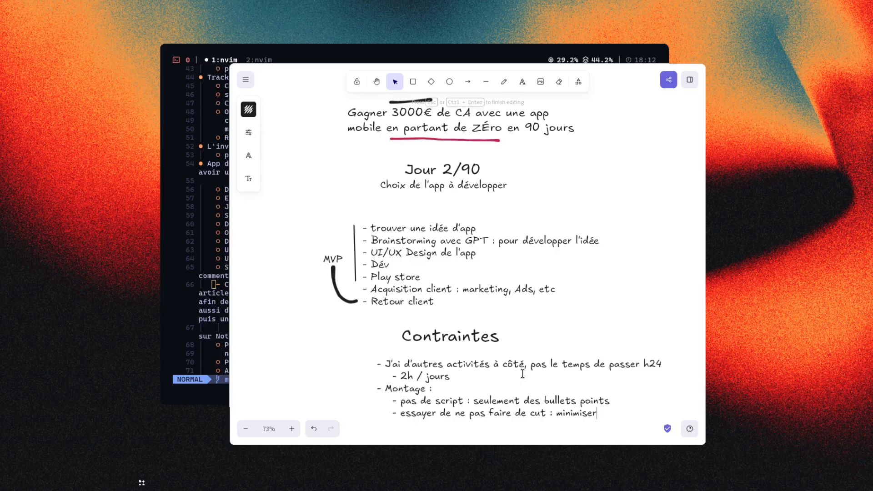
# Add a third main constraint item reading "- 2h : travailler sur l'app".
pyautogui.press('Return')
pyautogui.write('- 2h')
pyautogui.write(' : ')
pyautogui.write('je tr')
pyautogui.press('BackSpace')
pyautogui.press('BackSpace')
pyautogui.press('BackSpace')
pyautogui.press('BackSpace')
pyautogui.write('e travail')
pyautogui.press('BackSpace')
pyautogui.press('BackSpace')
pyautogui.press('BackSpace')
pyautogui.press('BackSpace')
pyautogui.press('BackSpace')
pyautogui.press('BackSpace')
pyautogui.press('BackSpace')
pyautogui.press('BackSpace')
pyautogui.press('BackSpace')
pyautogui.press('BackSpace')
pyautogui.write("travailler sur l'app")
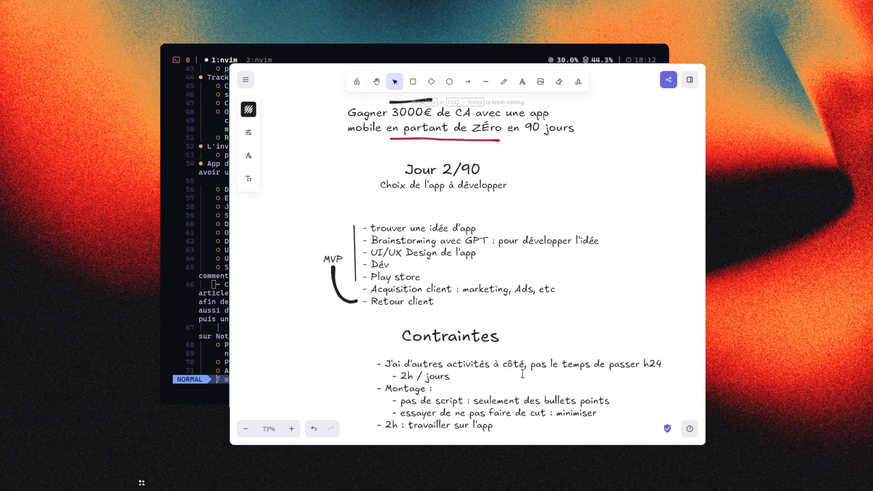
# Append " + temps de montage + publication sur Youtube" to the last constraint and finish editing the text.
pyautogui.write(' + temps de montage + publication sur ')
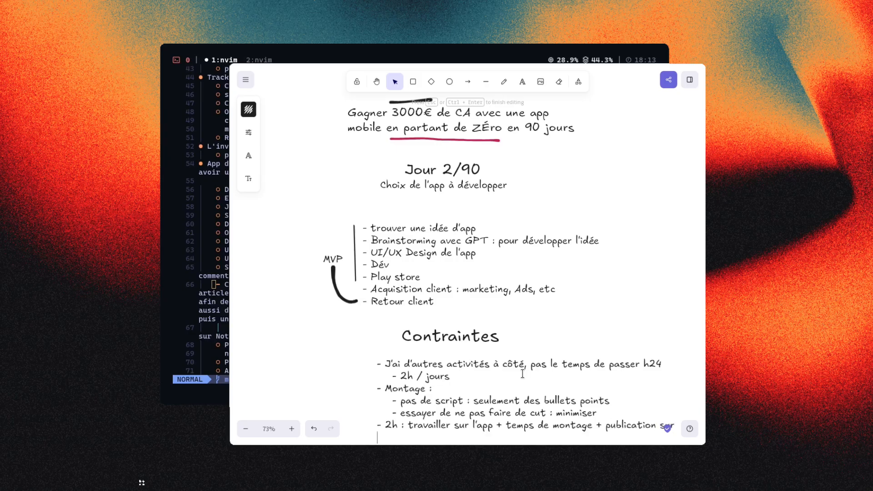
pyautogui.write('Youtube')
pyautogui.scroll(-2, 677, 373)
pyautogui.click(553, 387)
pyautogui.moveTo(536, 387); pyautogui.dragTo(496, 402)
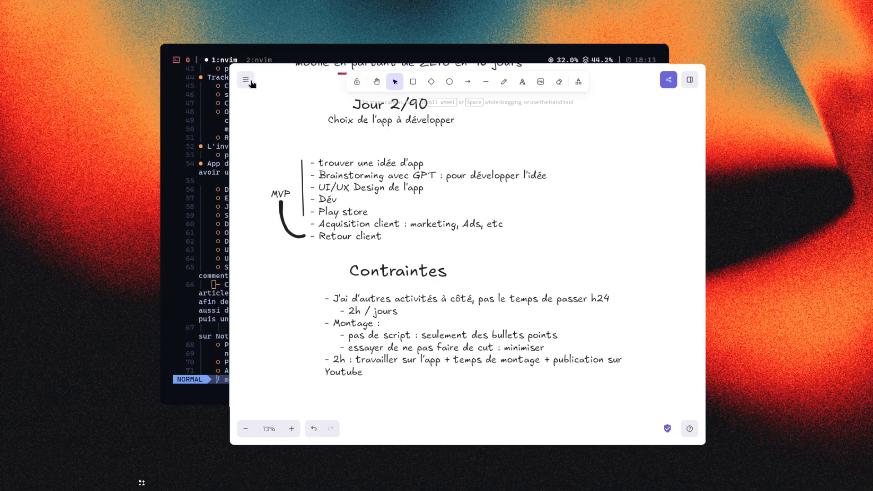
# Draw a horizontal freehand stroke just above "des bullets points" in the constraints list.
pyautogui.click(504, 82)
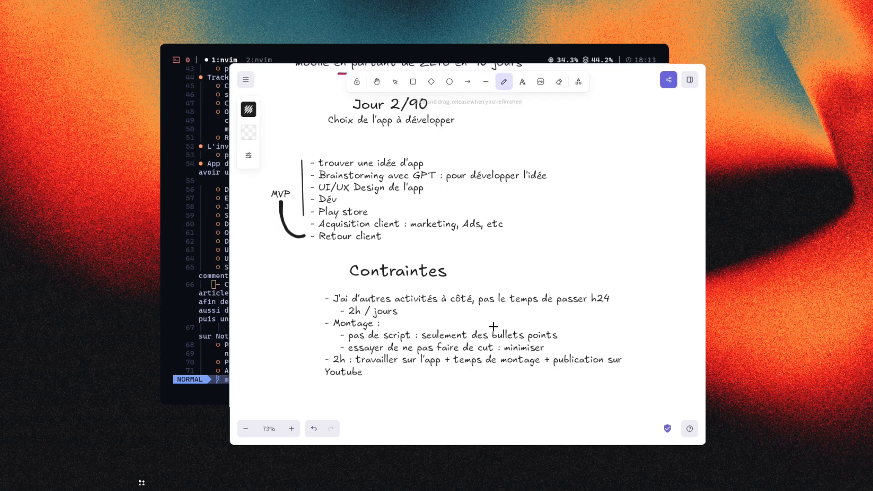
pyautogui.moveTo(472, 323); pyautogui.dragTo(556, 325)
pyautogui.moveTo(538, 386); pyautogui.dragTo(547, 361)
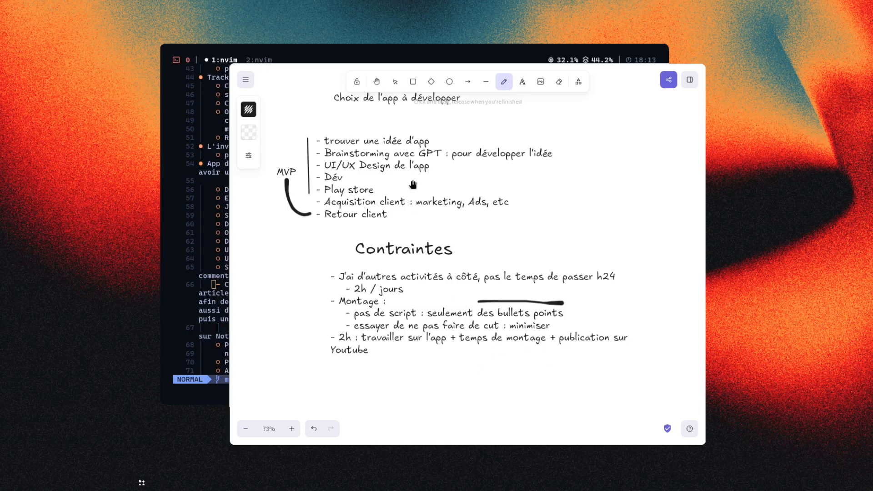
# Highlight the subtitle "Choix de l'app à développer" below "Jour 2/90" and leave text editing.
pyautogui.moveTo(413, 185); pyautogui.dragTo(417, 246)
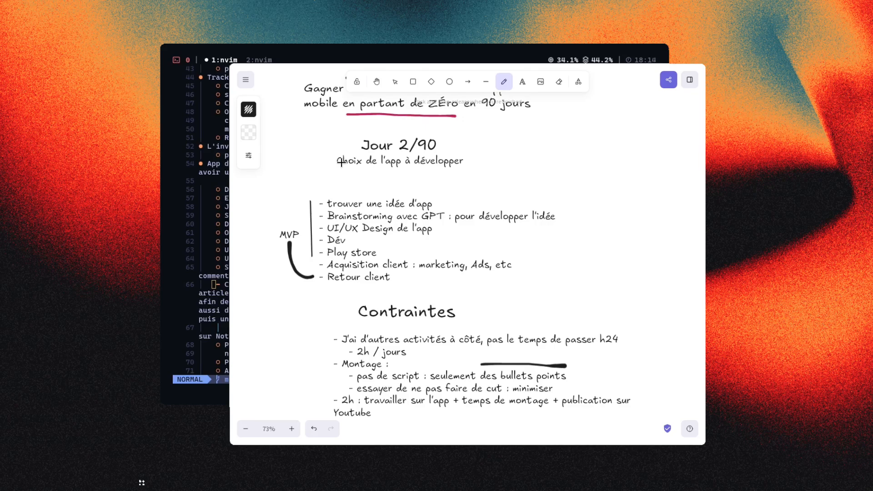
pyautogui.press('v')
pyautogui.doubleClick(407, 163)
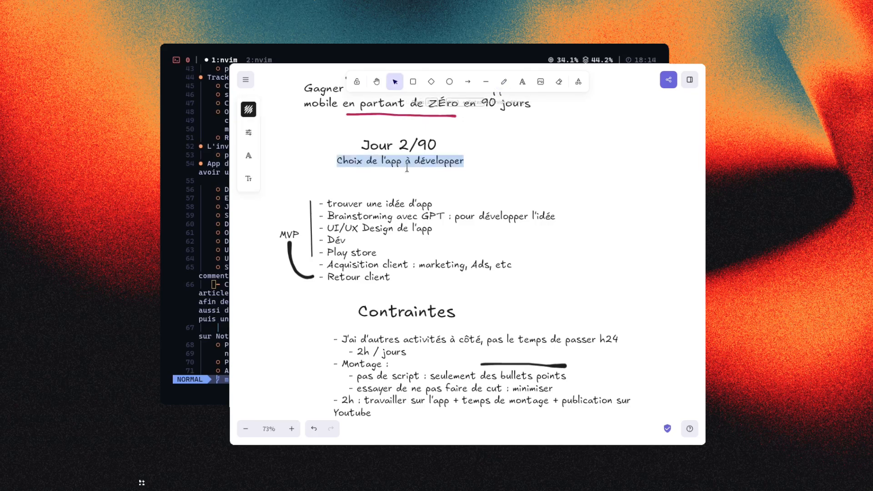
pyautogui.click(459, 189)
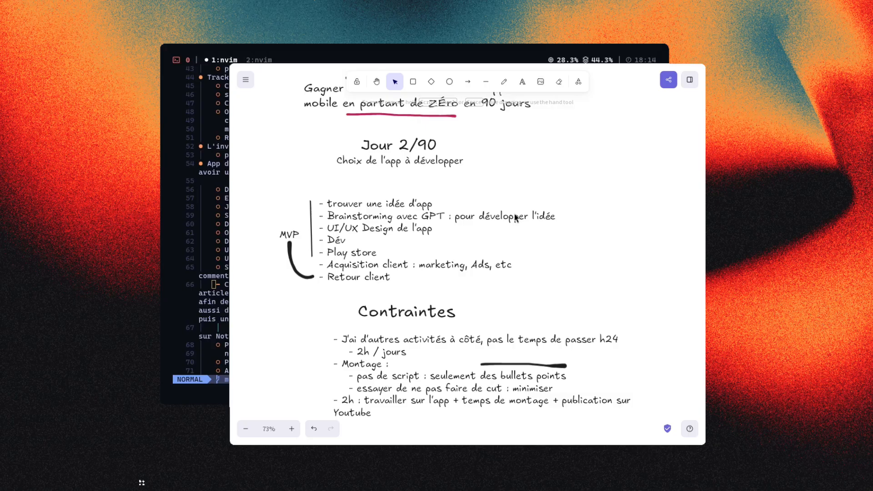
# Switch to the Neovim notes and check off "Parler de ce qui a été fait" under Day 2/90.
pyautogui.click(215, 202)
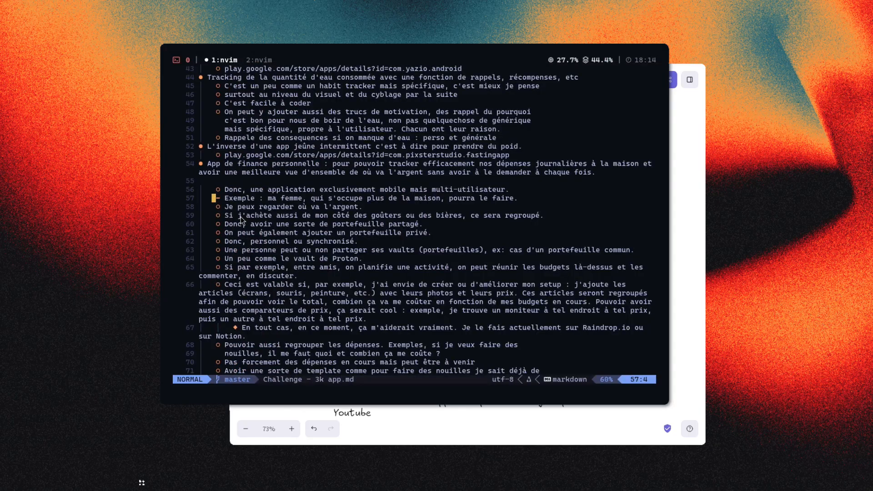
pyautogui.press('g')
pyautogui.press('g')
pyautogui.press('j')
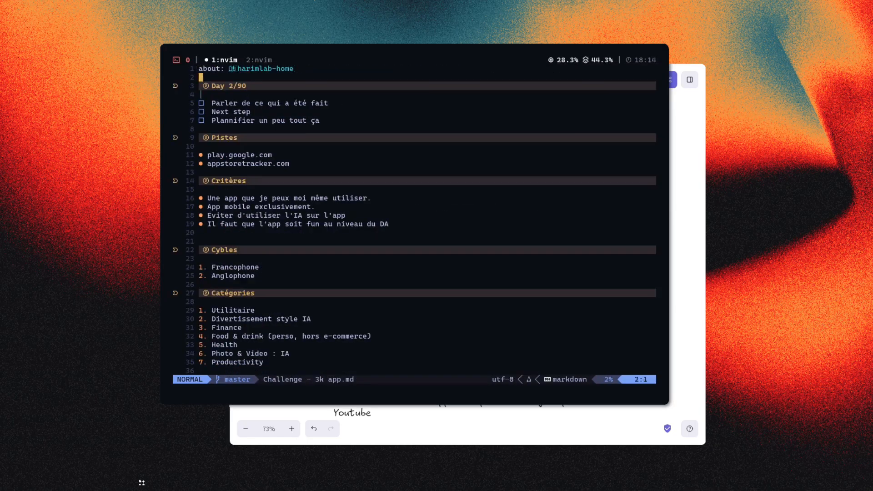
pyautogui.press('j')
pyautogui.press('j')
pyautogui.press('j')
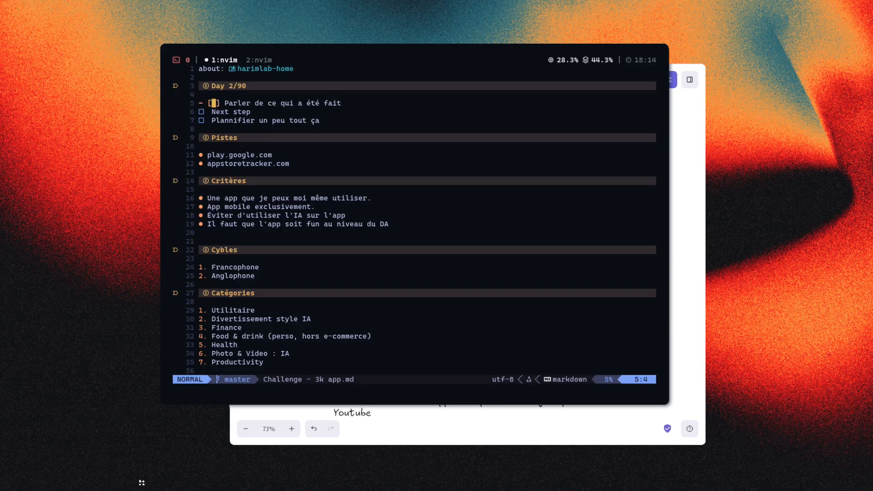
pyautogui.press('k')
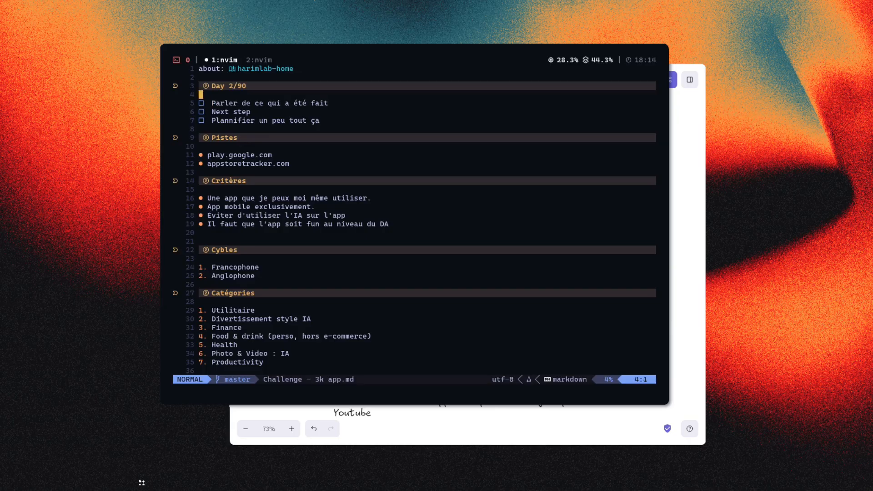
pyautogui.press('j')
pyautogui.press('Return')
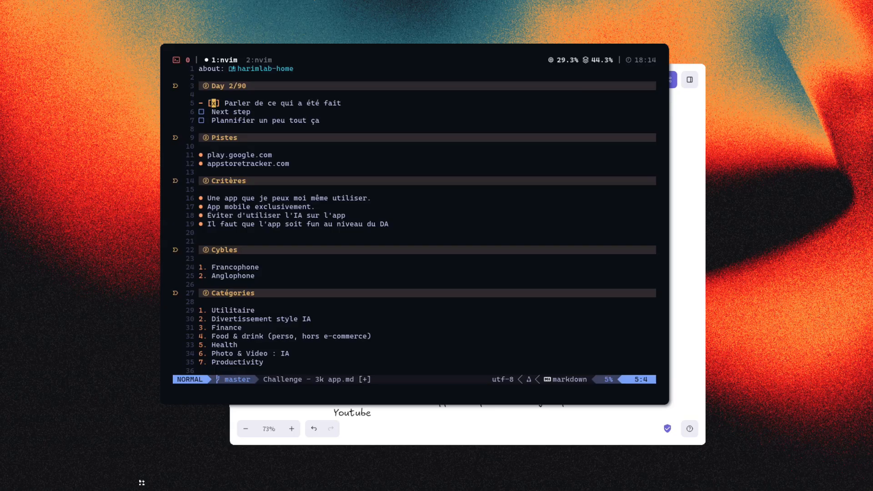
# Check off "Next step" and "Plannifier un peu tout ça" in the Day 2/90 task list.
pyautogui.press('j')
pyautogui.hotkey('alt', 'Tab')
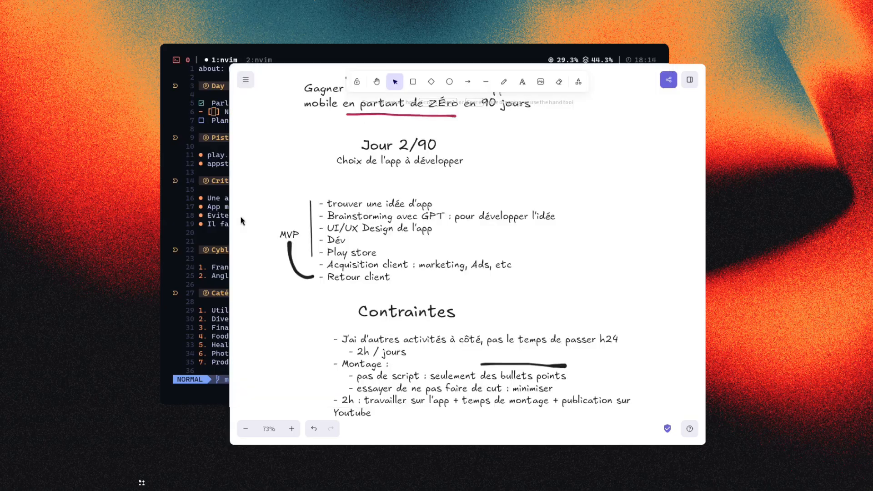
pyautogui.hotkey('alt', 'Tab')
pyautogui.hotkey('alt', 'Tab')
pyautogui.hotkey('alt', 'Tab')
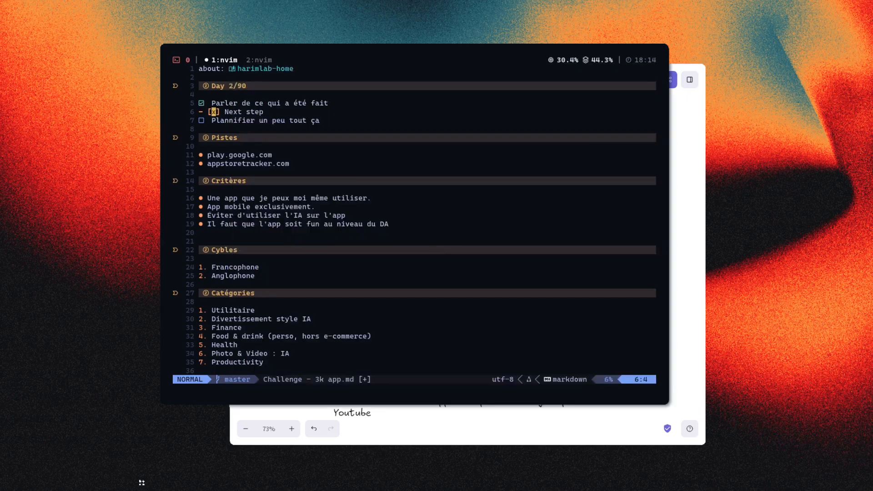
pyautogui.press('j')
# Switch to the Excalidraw whiteboard, sweep a selection over the steps list and clear it.
pyautogui.hotkey('alt', 'Tab')
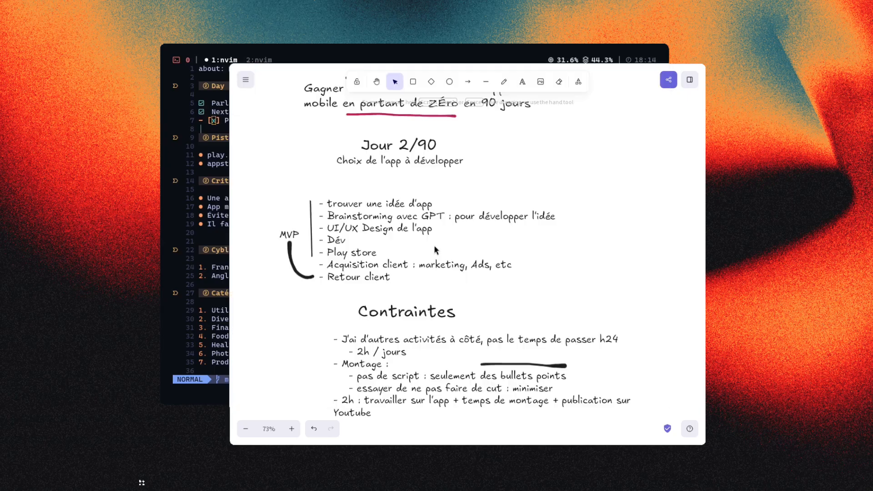
pyautogui.moveTo(271, 184); pyautogui.dragTo(562, 297)
pyautogui.click(577, 281)
# Return to the Neovim notes, go to the first entry under "Pistes" and enlarge the terminal text two steps.
pyautogui.click(215, 180)
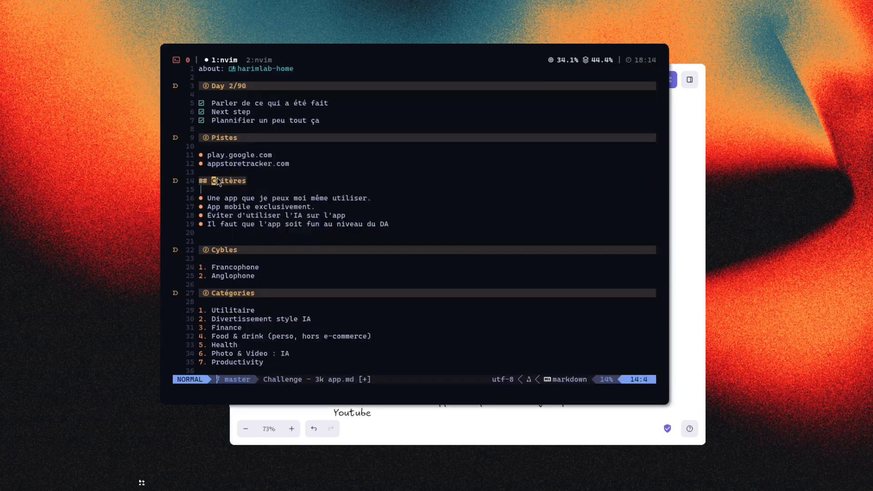
pyautogui.press('k')
pyautogui.press('k')
pyautogui.press('k')
pyautogui.press('k')
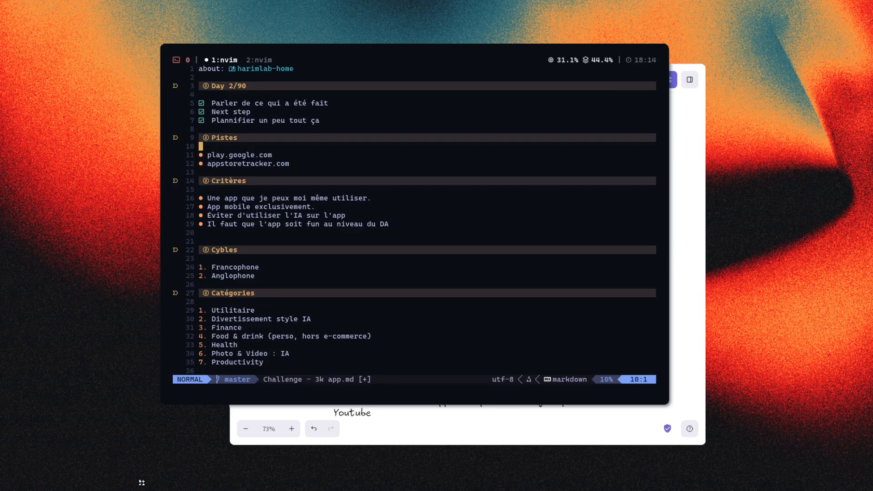
pyautogui.hotkey('ctrl', '=')
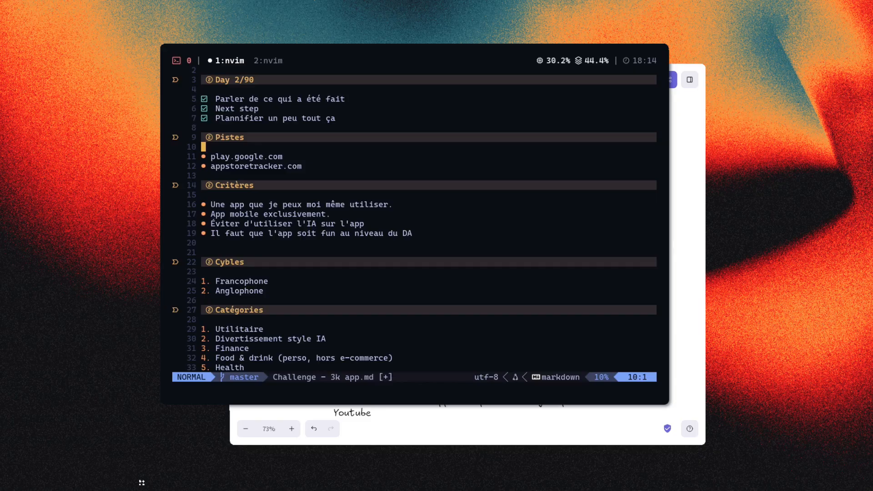
pyautogui.press('j')
pyautogui.hotkey('ctrl', '=')
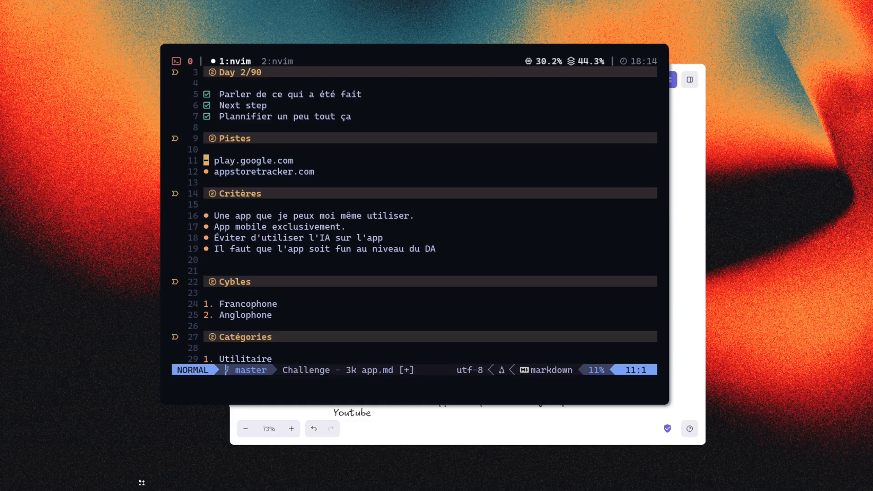
# Highlight the "play.google.com" and "appstoretracker.com" lines under "Pistes" one after the other, and clear the selection.
pyautogui.hotkey('shift', 'v')
pyautogui.press('j')
pyautogui.hotkey('shift', 'v')
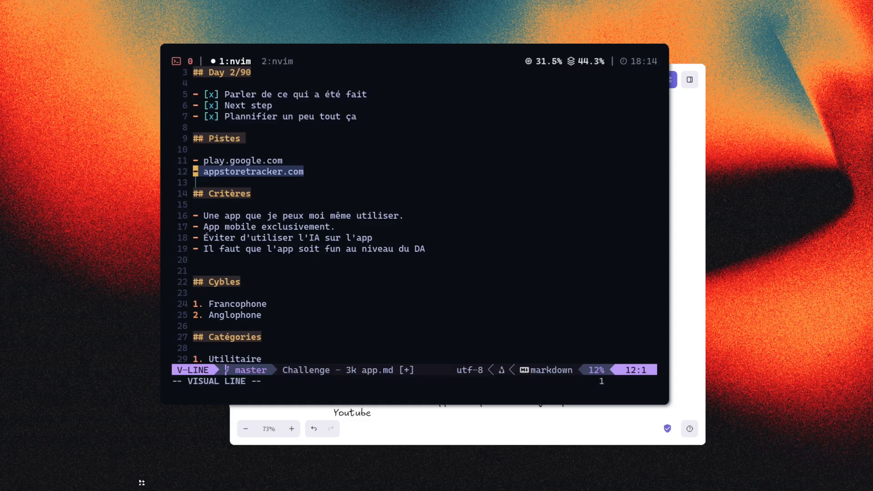
pyautogui.press('Escape')
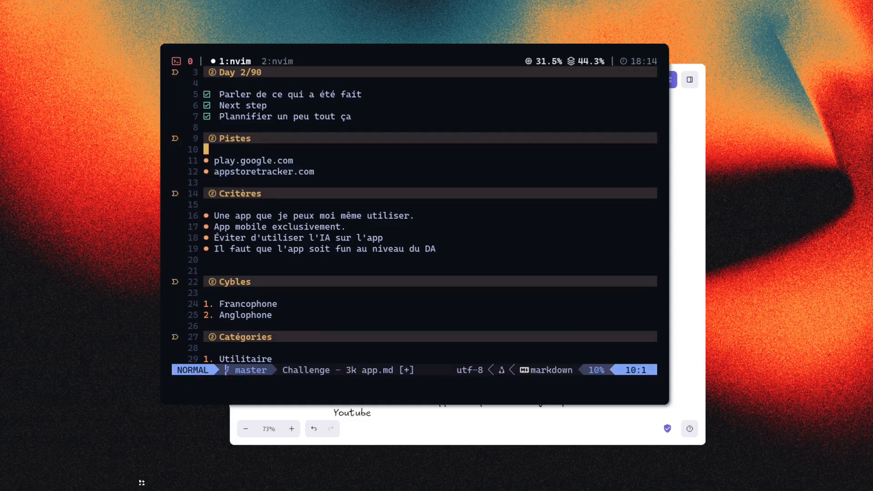
# Go from the empty line under "Pistes" to "Critères" and back, and copy the "appstoretracker.com" line.
pyautogui.press('k')
pyautogui.press('k')
pyautogui.press('j')
pyautogui.press('j')
pyautogui.press('j')
pyautogui.press('j')
pyautogui.press('j')
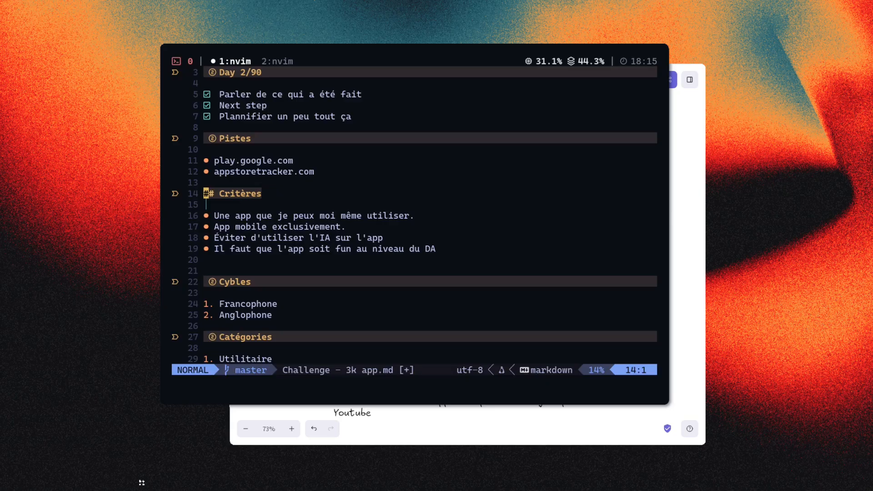
pyautogui.press('k')
pyautogui.press('k')
pyautogui.press('k')
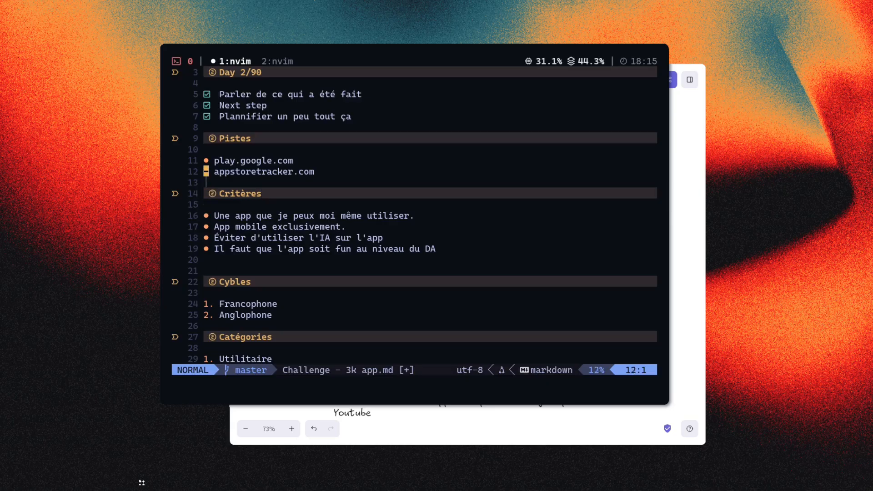
pyautogui.press('y')
pyautogui.press('y')
pyautogui.press('j')
pyautogui.press('j')
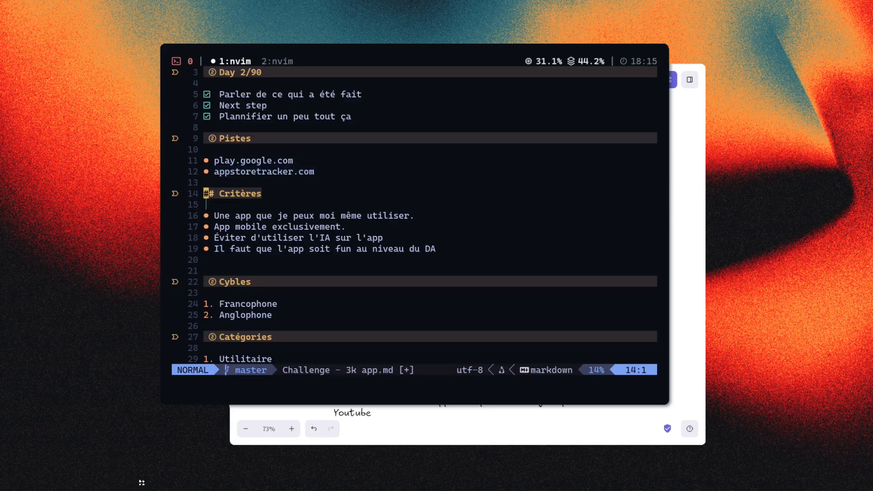
# Go down to the "Critères" list, highlight the "App mobile exclusivement." line and clear the selection.
pyautogui.press('k')
pyautogui.press('k')
pyautogui.press('e')
pyautogui.press('e')
pyautogui.press('j')
pyautogui.press('j')
pyautogui.press('j')
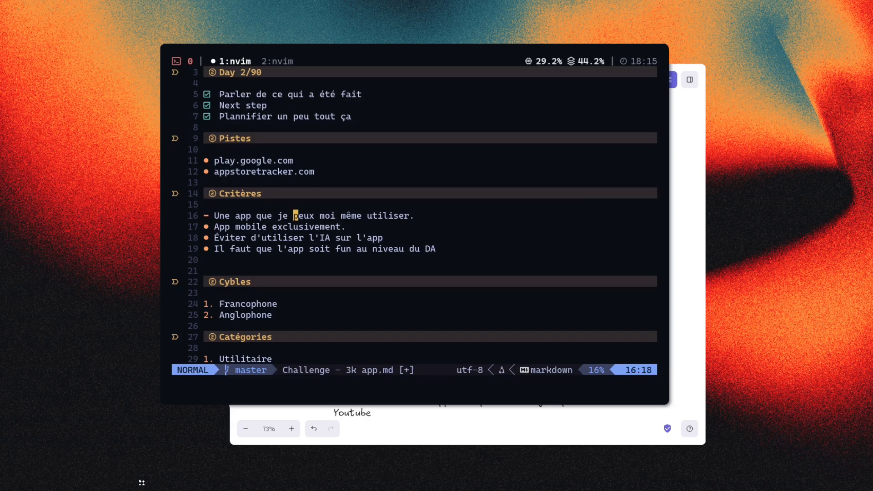
pyautogui.press('j')
pyautogui.press('j')
pyautogui.press('k')
pyautogui.press('j')
pyautogui.hotkey('shift', 'v')
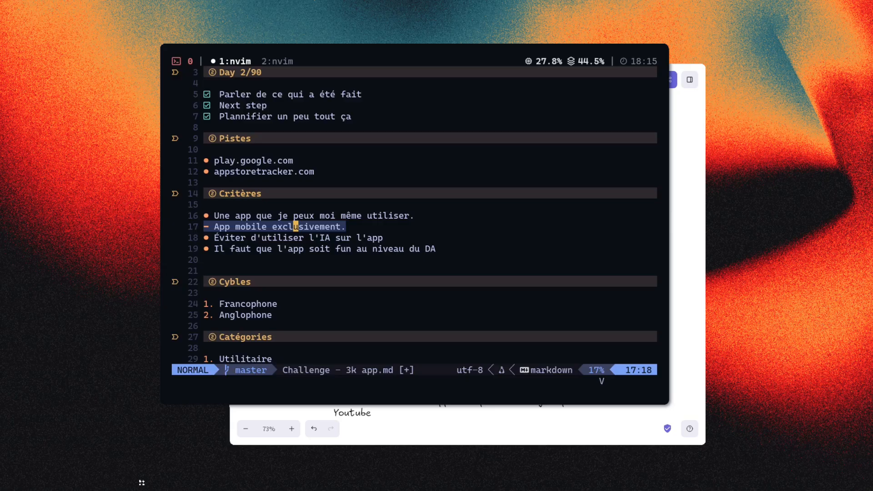
pyautogui.press('Escape')
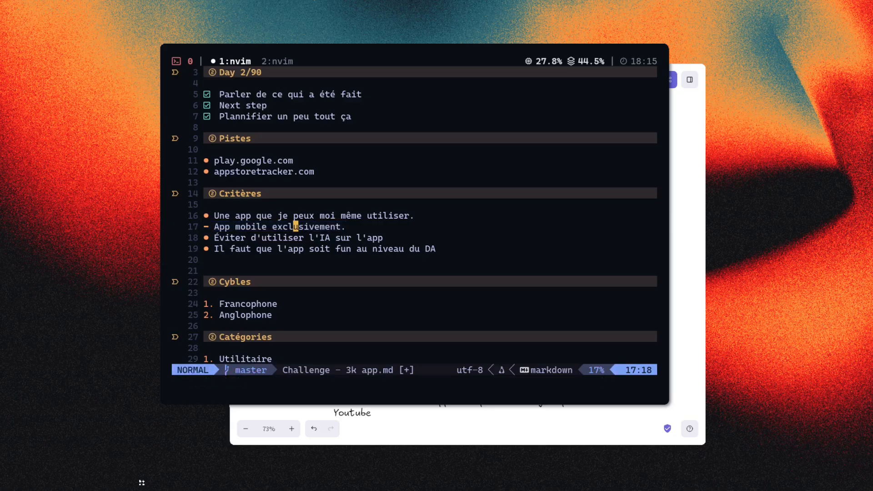
# Undo the last change, the check mark on the "Plannifier un peu tout ça" task.
pyautogui.press('4')
pyautogui.press('j')
pyautogui.press('u')
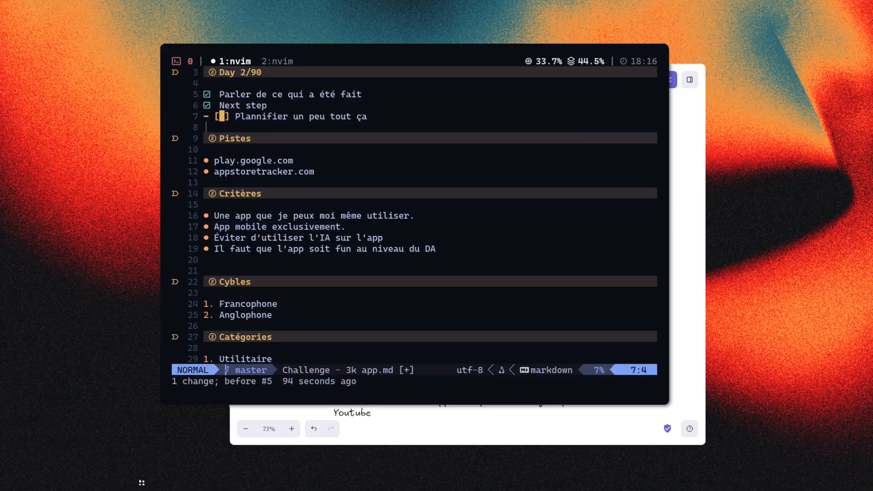
# Extend the second criterion to "App mobile exclusivement : Android." and save the notes file.
pyautogui.press('j')
pyautogui.press('j')
pyautogui.press('j')
pyautogui.press('j')
pyautogui.press('j')
pyautogui.press('j')
pyautogui.press('j')
pyautogui.press('j')
pyautogui.press('j')
pyautogui.press('j')
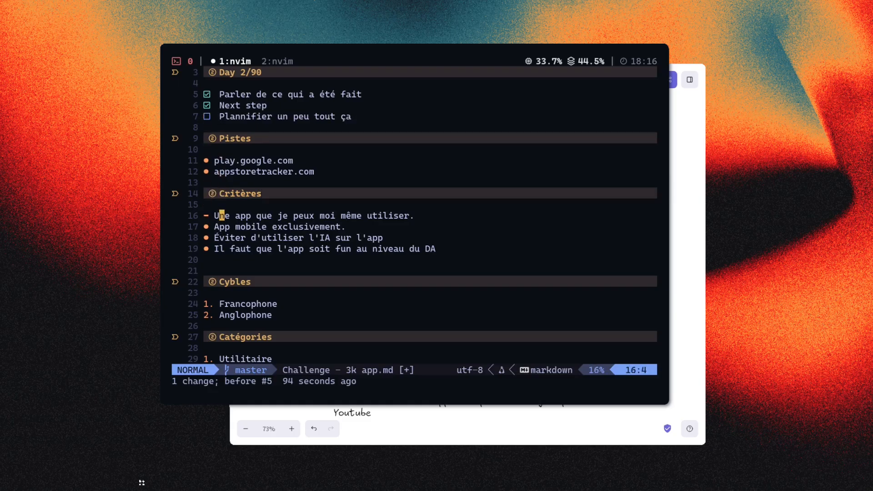
pyautogui.write('$i : Android')
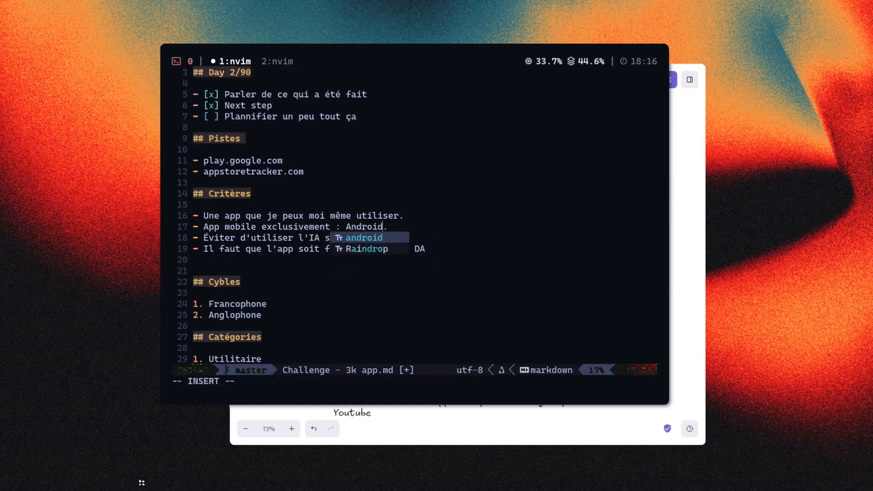
pyautogui.press('Escape')
pyautogui.press(':')
pyautogui.press('j')
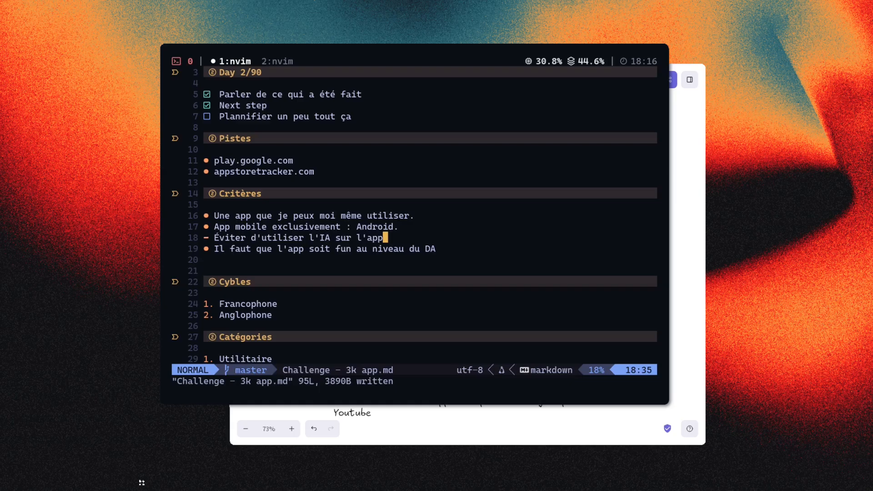
# Highlight the criteria about avoiding "IA" in the app and about a fun "DA" one after the other, and clear the selection.
pyautogui.press('V')
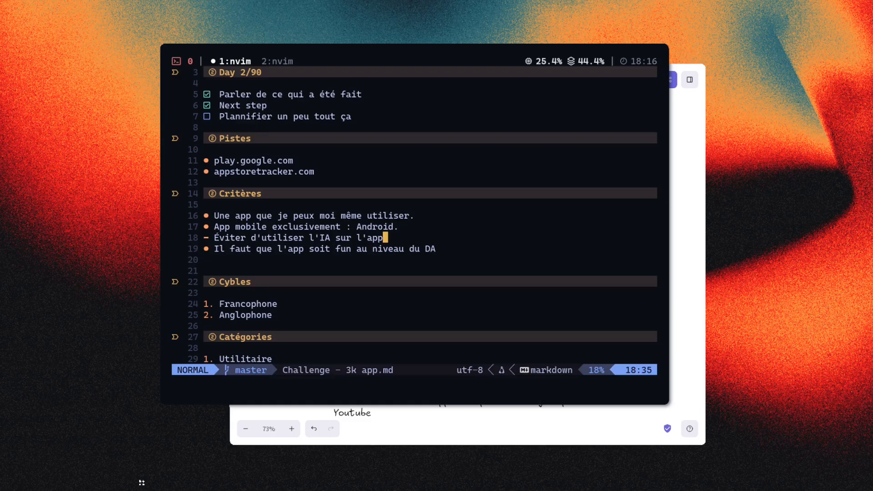
pyautogui.press('V')
pyautogui.press('k')
pyautogui.press('k')
pyautogui.press('o')
pyautogui.press('j')
pyautogui.press('Escape')
pyautogui.press('k')
pyautogui.press('V')
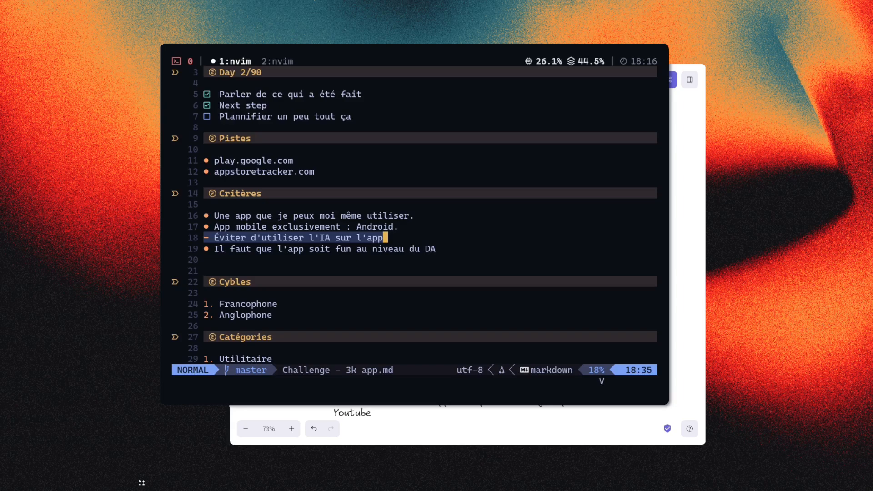
pyautogui.press('Escape')
pyautogui.press('j')
pyautogui.press('V')
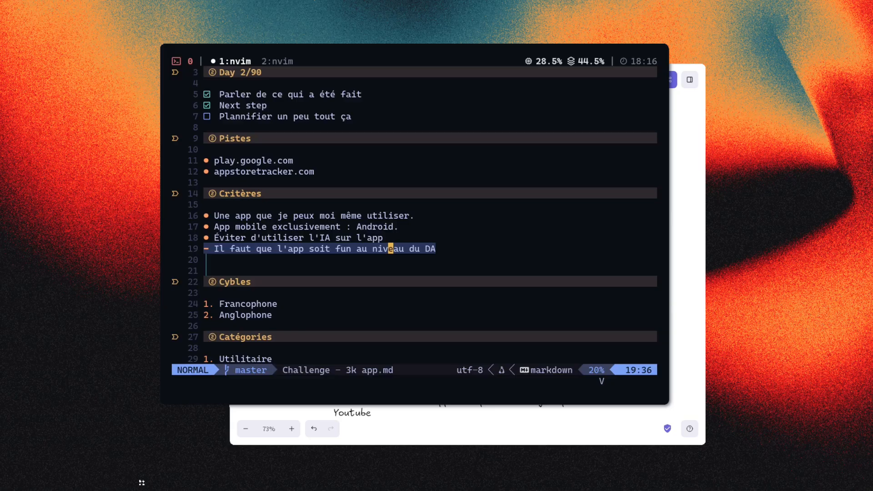
pyautogui.press('Escape')
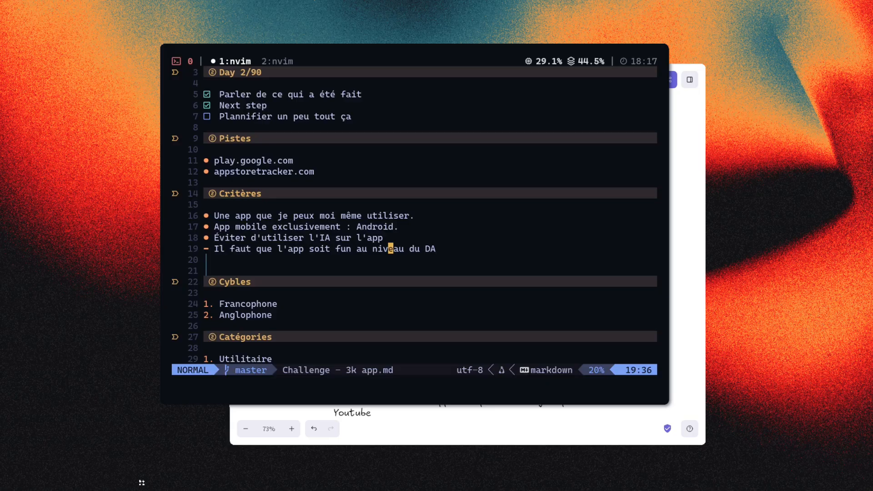
# Highlight the "Francophone" and "Anglophone" entries under "Cybles" one after the other, and clear the selection.
pyautogui.press('j')
pyautogui.press('j')
pyautogui.press('j')
pyautogui.press('j')
pyautogui.press('j')
pyautogui.hotkey('shift', 'v')
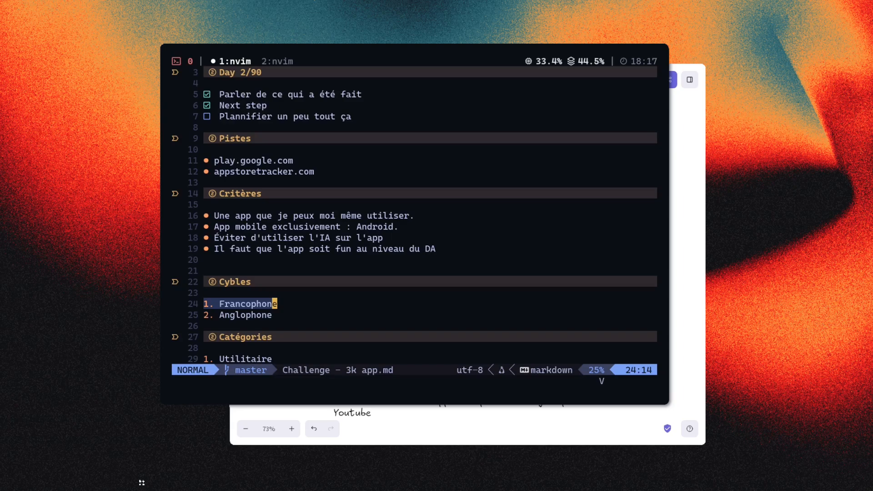
pyautogui.press('Escape')
pyautogui.press('j')
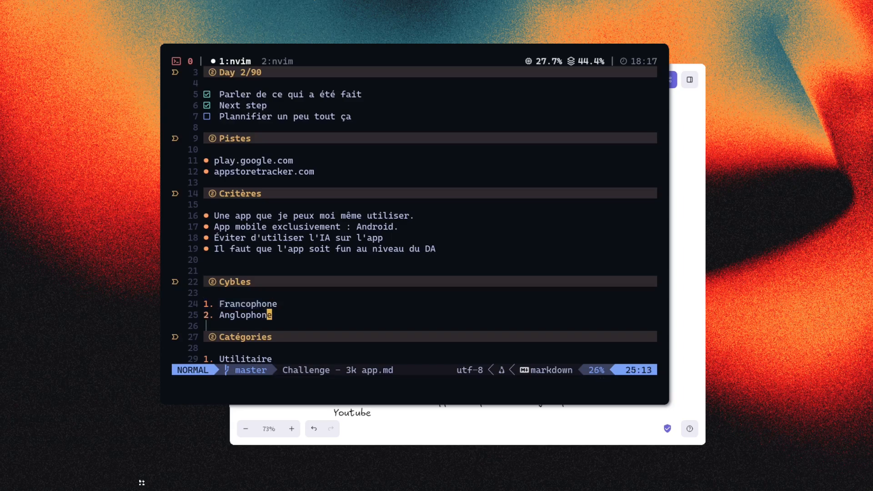
pyautogui.hotkey('shift', 'v')
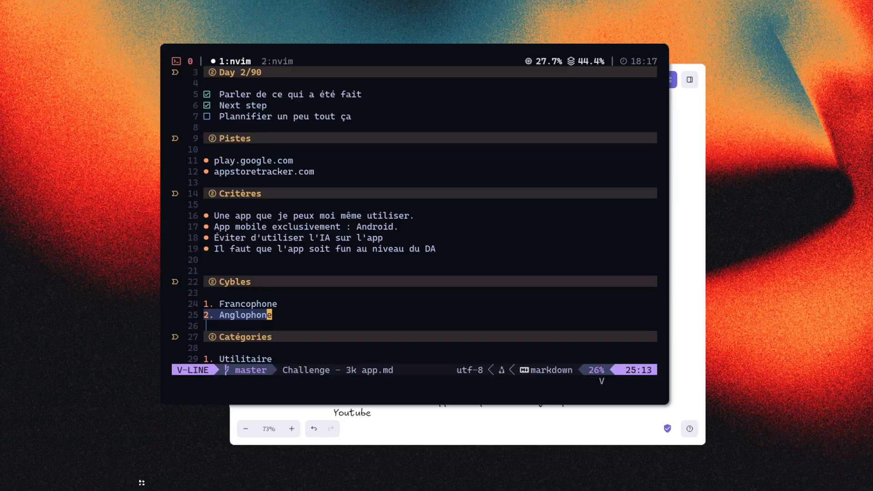
pyautogui.press('Escape')
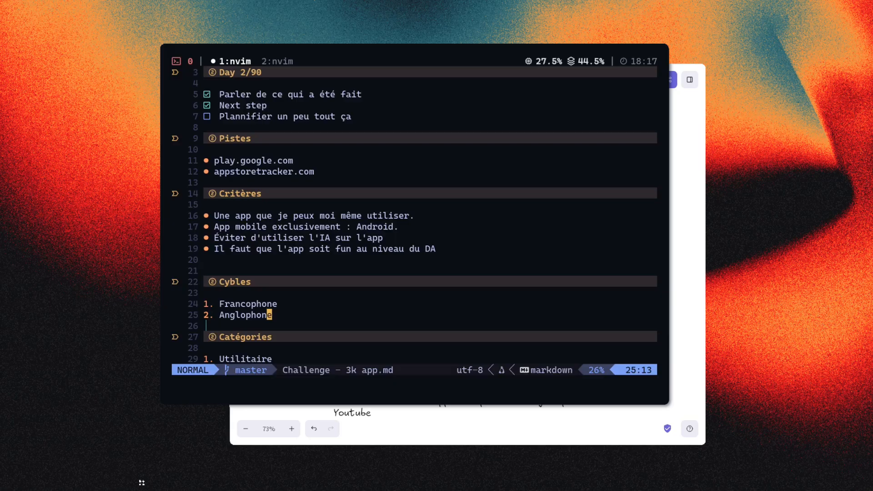
# Highlight both "Cybles" entries together, clear the selection, and copy the "Francophone" line.
pyautogui.press('k')
pyautogui.hotkey('shift', 'v')
pyautogui.press('j')
pyautogui.press('Escape')
pyautogui.press('k')
pyautogui.press('k')
pyautogui.press('j')
pyautogui.press('j')
pyautogui.press('j')
pyautogui.press('j')
pyautogui.press('j')
pyautogui.press('k')
pyautogui.press('k')
pyautogui.press('k')
pyautogui.press('k')
pyautogui.press('y')
pyautogui.press('y')
# Look through the "Catégories" list down to the first entries of "Liste idée d'app" and return to "Utilitaire".
pyautogui.press('j')
pyautogui.press('j')
pyautogui.press('j')
pyautogui.press('j')
pyautogui.press('j')
pyautogui.press('j')
pyautogui.press('j')
pyautogui.press('j')
pyautogui.press('j')
pyautogui.press('j')
pyautogui.press('j')
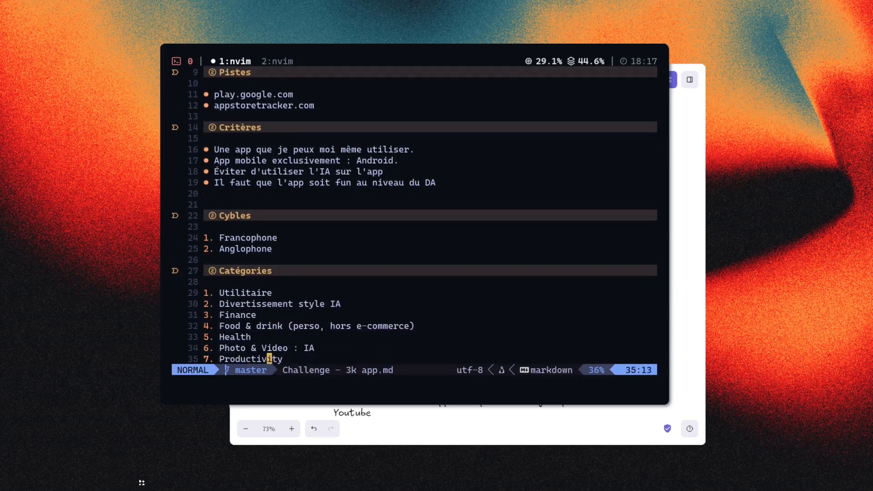
pyautogui.press('j')
pyautogui.press('j')
pyautogui.press('j')
pyautogui.press('j')
pyautogui.press('j')
pyautogui.press('k')
pyautogui.press('k')
pyautogui.press('k')
pyautogui.press('k')
pyautogui.press('k')
pyautogui.press('k')
pyautogui.press('k')
pyautogui.press('k')
pyautogui.press('k')
pyautogui.press('k')
pyautogui.press('k')
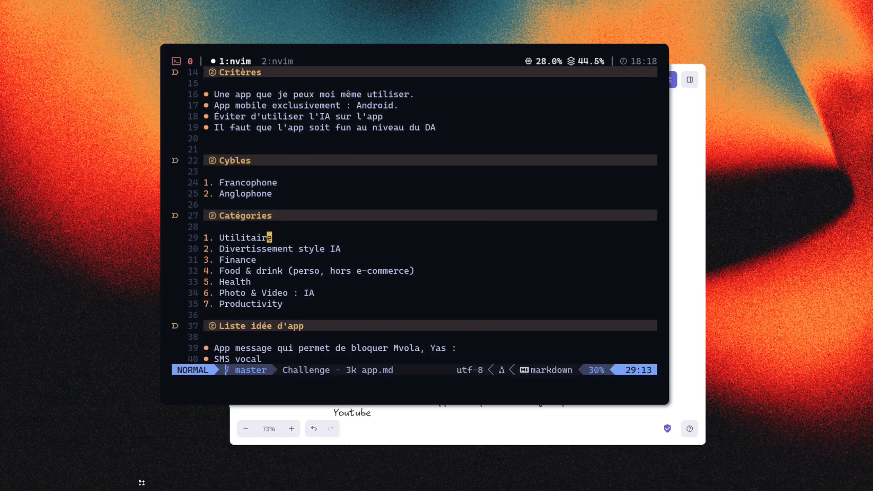
# Select the whole "Catégories" section from its heading down to "Productivity", and clear the selection.
pyautogui.press('k')
pyautogui.press('k')
pyautogui.hotkey('shift', 'v')
pyautogui.press('j')
pyautogui.press('j')
pyautogui.press('j')
pyautogui.press('j')
pyautogui.press('j')
pyautogui.press('j')
pyautogui.press('j')
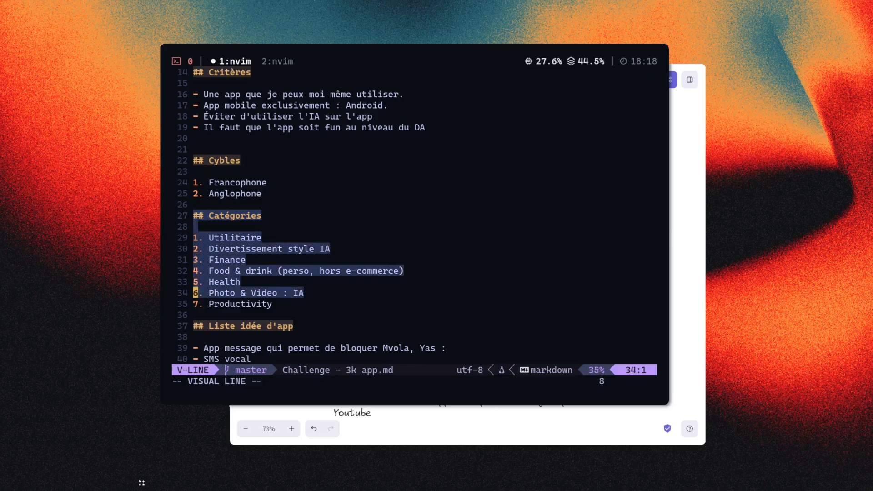
pyautogui.press('j')
pyautogui.press('Escape')
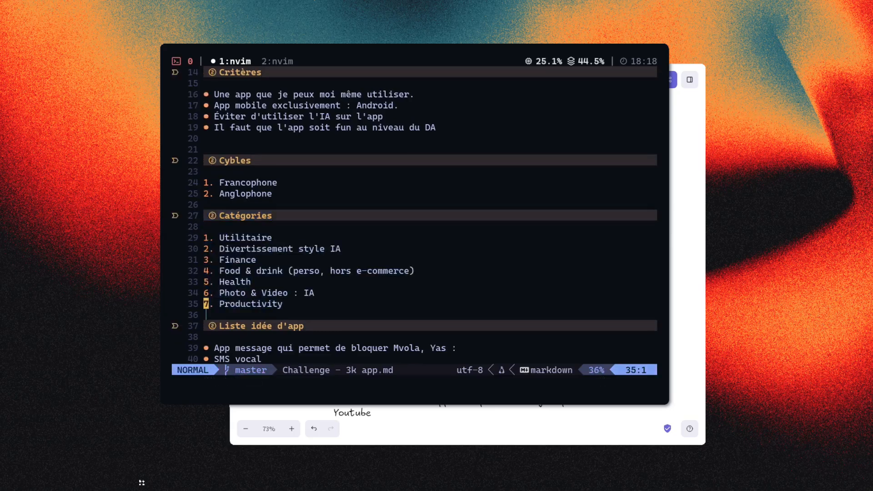
# Go back up the "Catégories" list and highlight the lines from "Divertissement style IA" to "Photo & Video : IA" one after another.
pyautogui.press('k')
pyautogui.press('k')
pyautogui.press('k')
pyautogui.press('k')
pyautogui.press('k')
pyautogui.press('k')
pyautogui.press('j')
pyautogui.press('y')
pyautogui.press('y')
pyautogui.press('j')
pyautogui.press('e')
pyautogui.press('e')
pyautogui.press('y')
pyautogui.press('y')
pyautogui.press('j')
pyautogui.press('y')
pyautogui.press('y')
pyautogui.press('w')
pyautogui.press('w')
pyautogui.press('e')
pyautogui.press('j')
pyautogui.press('y')
pyautogui.press('y')
pyautogui.press('j')
pyautogui.press('y')
pyautogui.press('y')
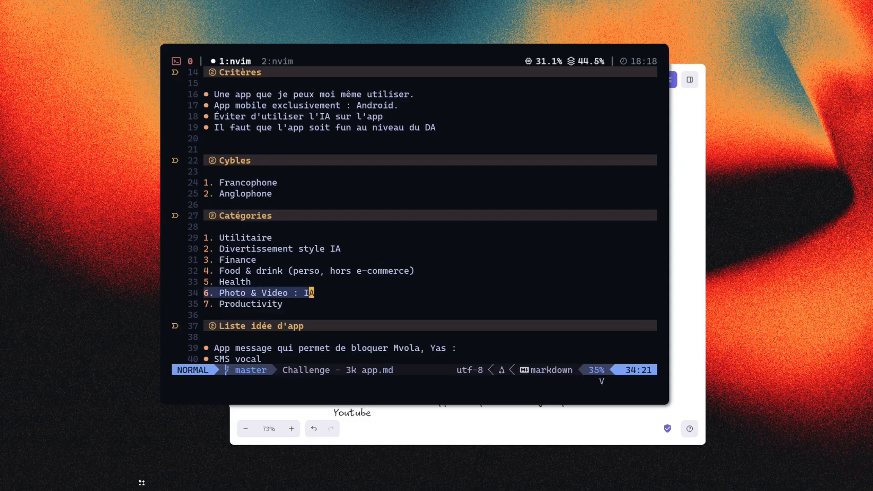
# Highlight the "Photo & Video : IA" category again, clear the selection and go up to the "Food & drink" line.
pyautogui.press('k')
pyautogui.press('j')
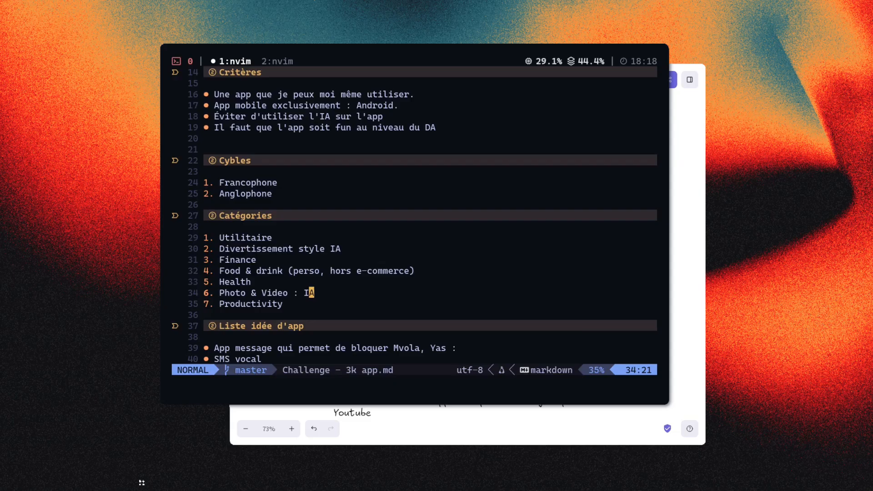
pyautogui.hotkey('shift', 'v')
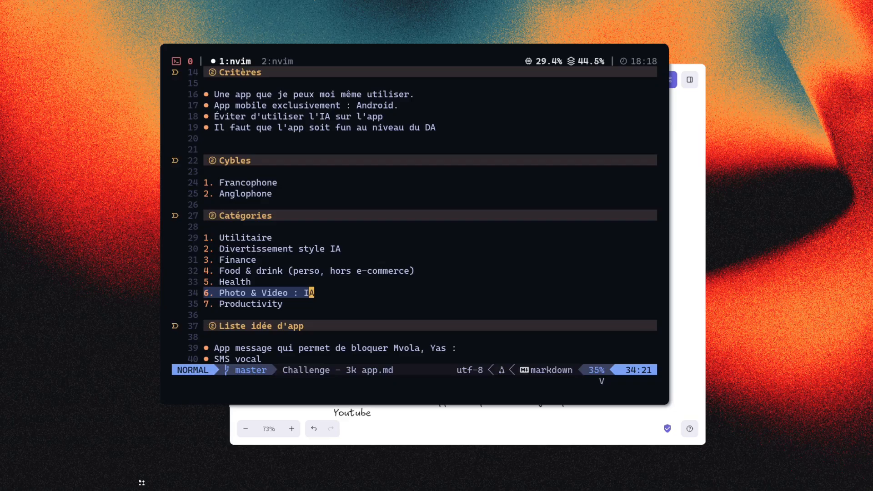
pyautogui.press('Escape')
pyautogui.press('k')
pyautogui.press('j')
pyautogui.press('k')
pyautogui.press('k')
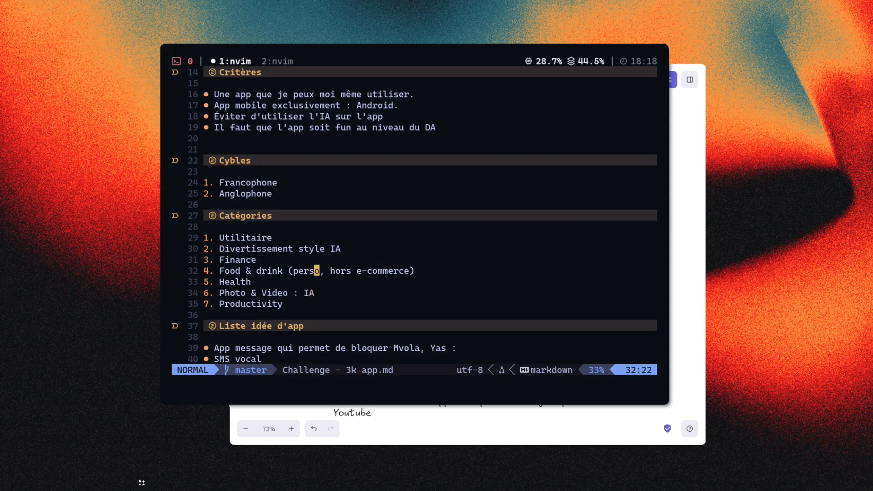
# Go through the "Catégories" list down to "Productivity", highlight that line and clear the selection.
pyautogui.press('k')
pyautogui.press('k')
pyautogui.press('j')
pyautogui.press('j')
pyautogui.press('j')
pyautogui.press('j')
pyautogui.press('j')
pyautogui.hotkey('shift', 'v')
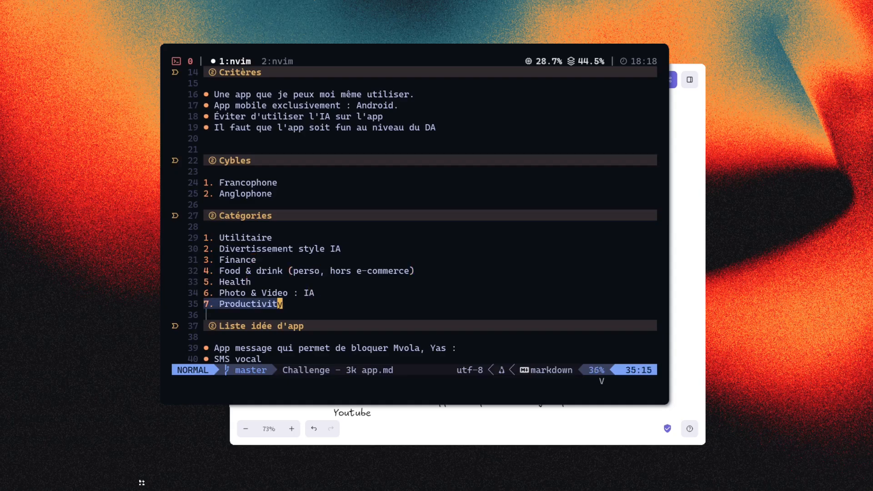
pyautogui.press('Escape')
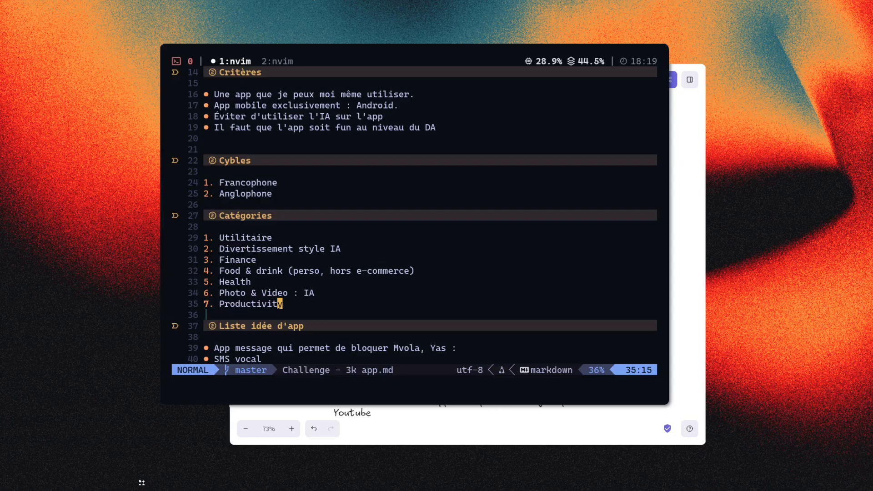
pyautogui.press('k')
pyautogui.hotkey('alt', 'Tab')
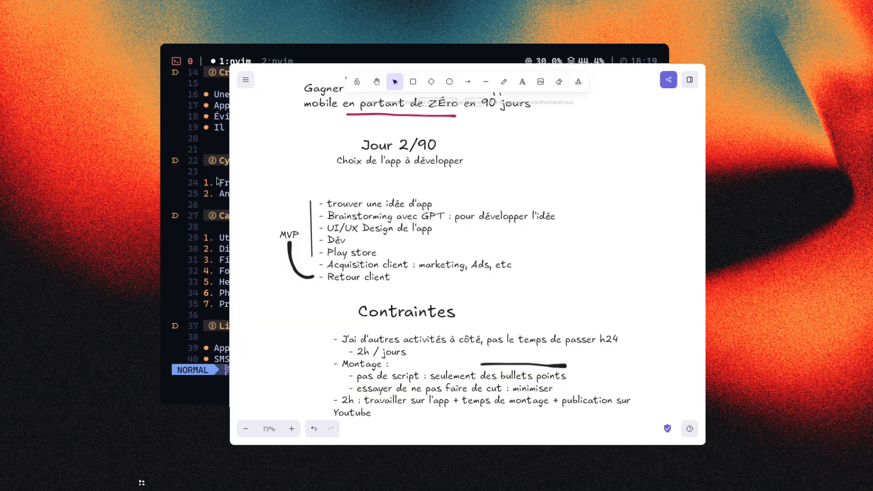
pyautogui.moveTo(530, 303); pyautogui.dragTo(533, 231)
pyautogui.scroll(-1, 369, 370)
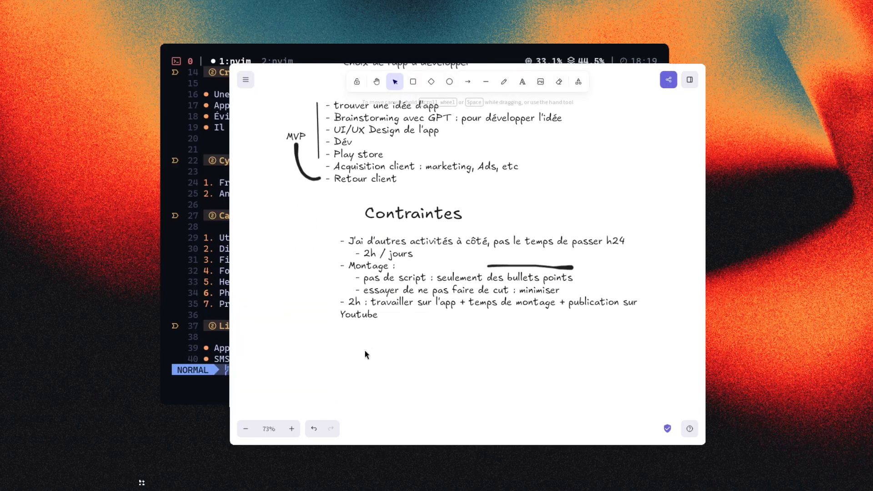
pyautogui.press('t')
pyautogui.click(342, 333)
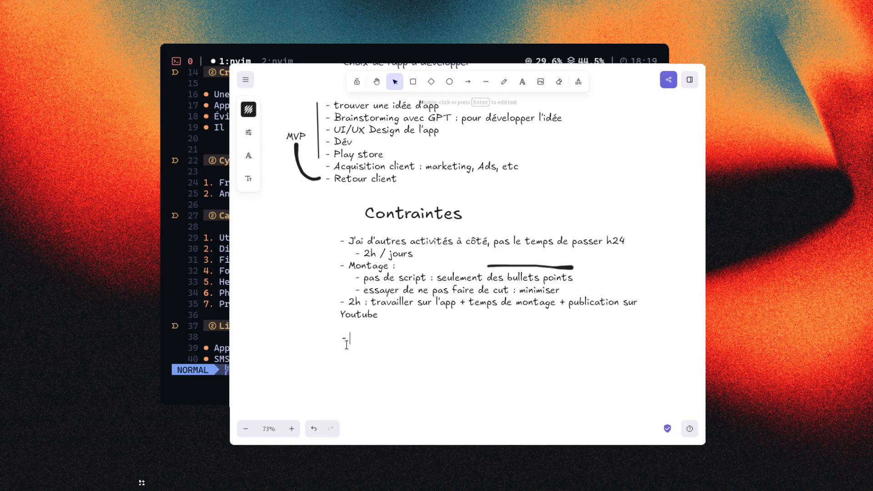
pyautogui.hotkey('alt', 'Tab')
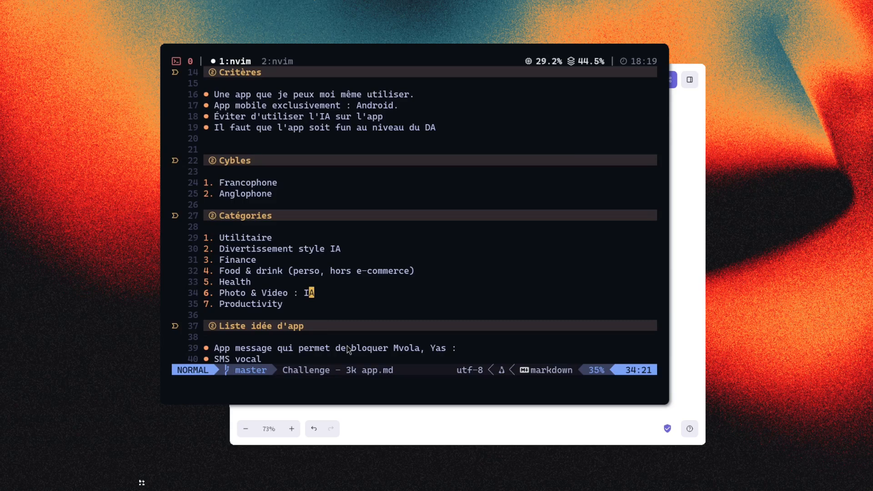
pyautogui.press('k')
pyautogui.press('k')
pyautogui.press('k')
pyautogui.press('k')
pyautogui.press('k')
pyautogui.hotkey('alt', 'Tab')
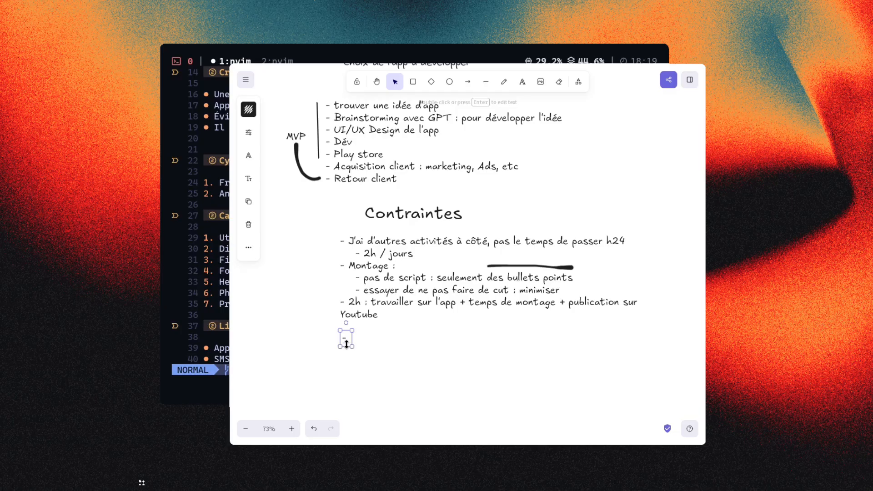
pyautogui.press('Delete')
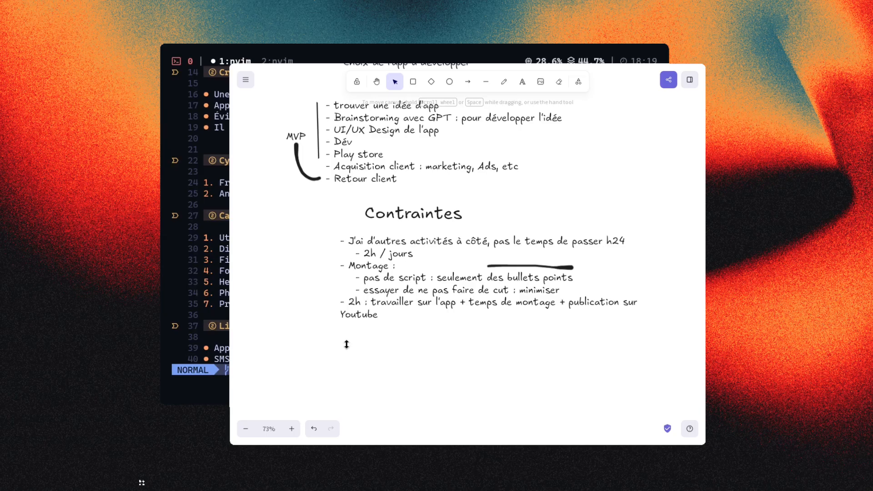
# Return to the Neovim notes, read down "Liste idée d'app" to the personal finance app idea and reduce the terminal's text size.
pyautogui.hotkey('alt', 'Tab')
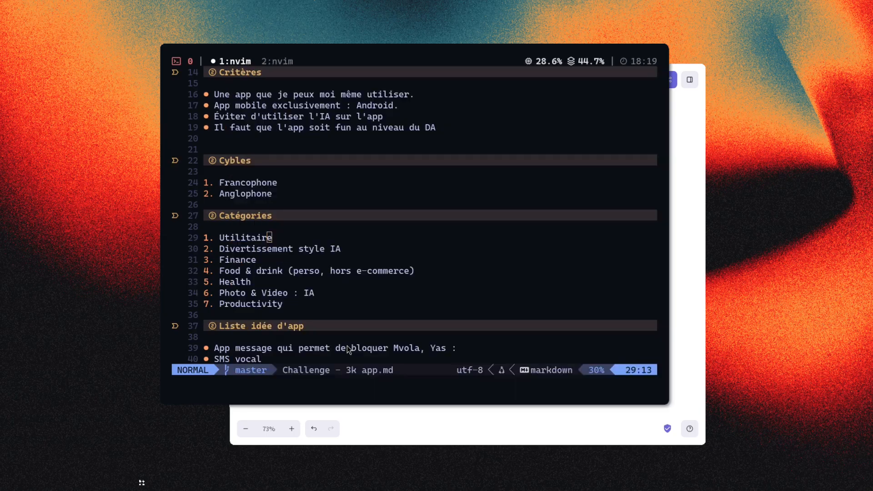
pyautogui.press('j')
pyautogui.press('j')
pyautogui.press('j')
pyautogui.press('j')
pyautogui.press('j')
pyautogui.press('j')
pyautogui.press('j')
pyautogui.press('j')
pyautogui.press('j')
pyautogui.press('j')
pyautogui.press('j')
pyautogui.press('j')
pyautogui.press('j')
pyautogui.press('j')
pyautogui.press('j')
pyautogui.press('j')
pyautogui.press('j')
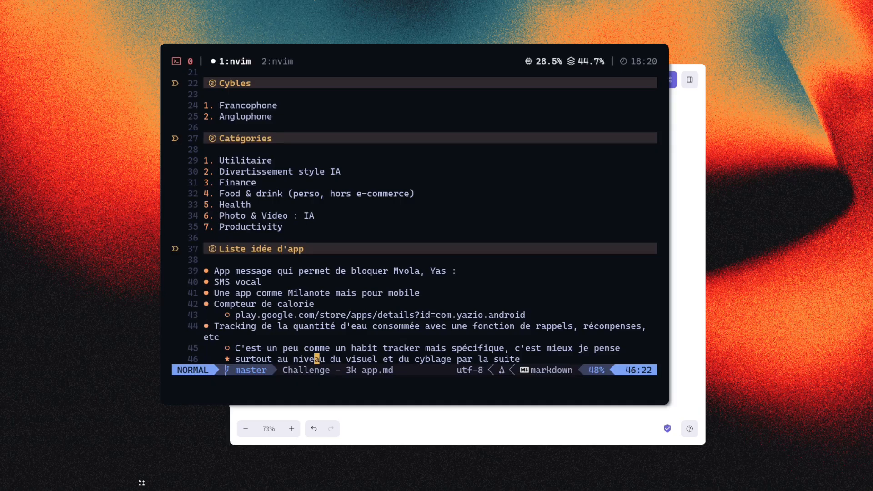
pyautogui.press('j')
pyautogui.press('j')
pyautogui.press('j')
pyautogui.press('j')
pyautogui.press('j')
pyautogui.press('j')
pyautogui.press('j')
pyautogui.press('j')
pyautogui.press('j')
pyautogui.press('j')
pyautogui.press('j')
pyautogui.press('j')
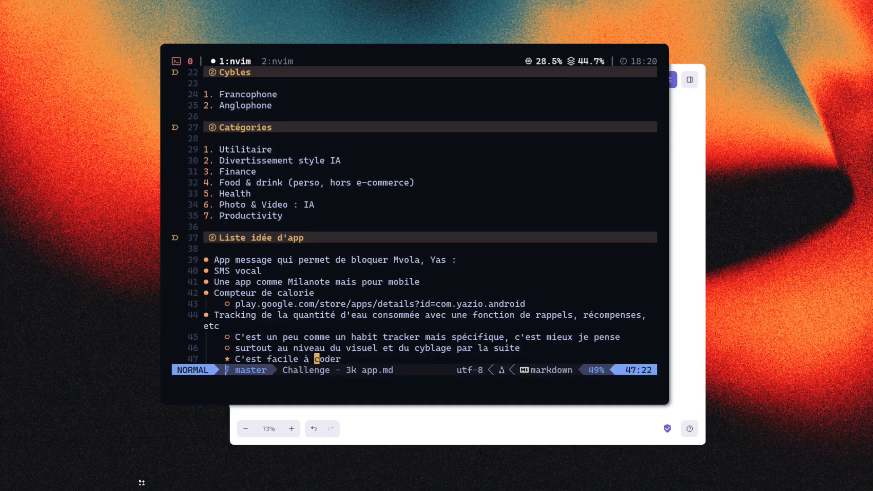
pyautogui.press('k')
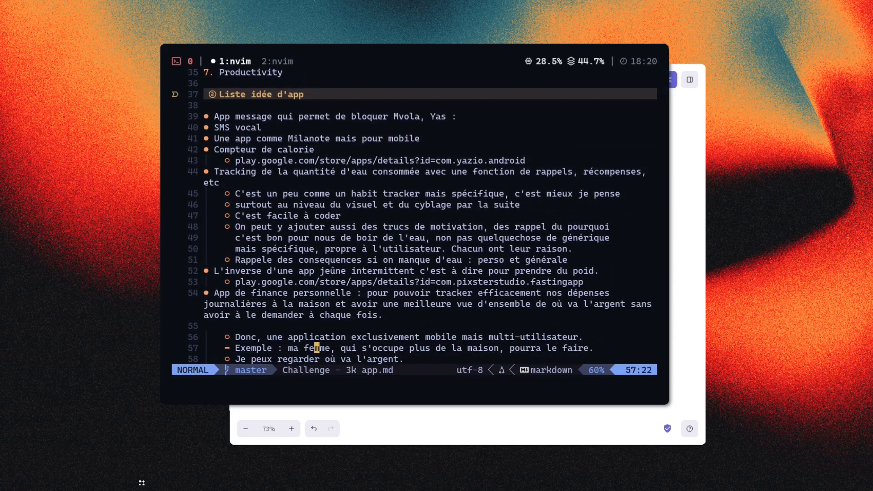
pyautogui.press('k')
pyautogui.hotkey('ctrl', '-')
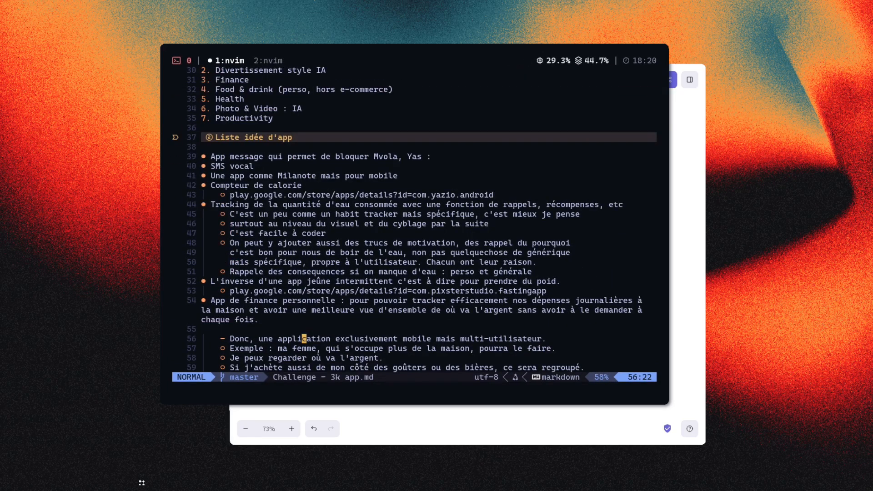
# Highlight the app ideas from the first entry down to the start of "Ressources", go back up to "Productivity" and clear the selection.
pyautogui.press('k')
pyautogui.press('k')
pyautogui.press('k')
pyautogui.press('k')
pyautogui.press('k')
pyautogui.press('k')
pyautogui.press('k')
pyautogui.press('k')
pyautogui.press('k')
pyautogui.press('k')
pyautogui.press('k')
pyautogui.press('k')
pyautogui.press('k')
pyautogui.press('k')
pyautogui.press('k')
pyautogui.press('k')
pyautogui.press('k')
pyautogui.hotkey('shift', 'v')
pyautogui.press('j')
pyautogui.press('j')
pyautogui.press('j')
pyautogui.press('j')
pyautogui.press('j')
pyautogui.press('j')
pyautogui.press('j')
pyautogui.press('j')
pyautogui.press('j')
pyautogui.press('j')
pyautogui.press('j')
pyautogui.press('j')
pyautogui.press('j')
pyautogui.press('j')
pyautogui.press('j')
pyautogui.press('j')
pyautogui.press('j')
pyautogui.press('j')
pyautogui.press('j')
pyautogui.press('j')
pyautogui.press('j')
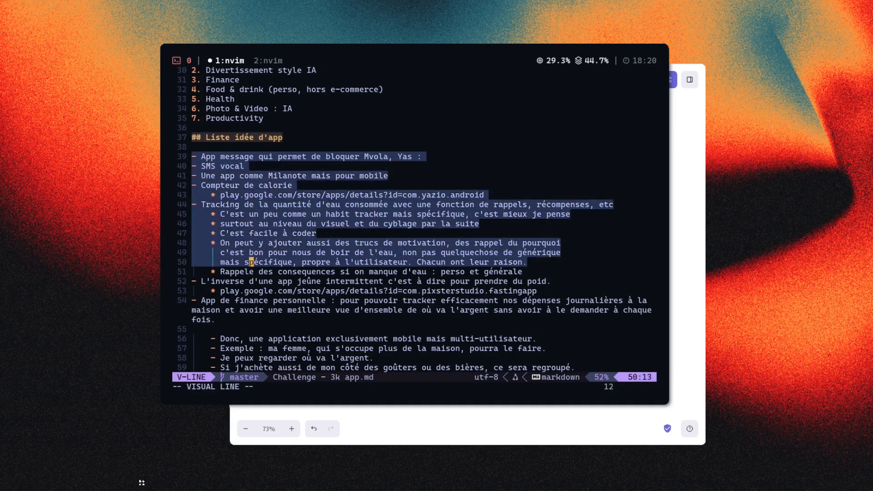
pyautogui.press('j')
pyautogui.press('j')
pyautogui.press('j')
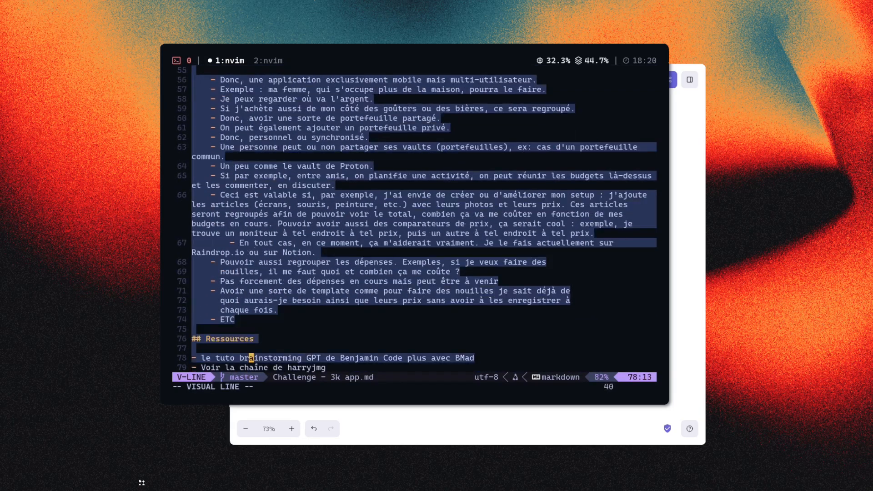
pyautogui.press('k')
pyautogui.press('k')
pyautogui.press('k')
pyautogui.press('k')
pyautogui.press('k')
pyautogui.press('k')
pyautogui.press('k')
pyautogui.press('k')
pyautogui.press('k')
pyautogui.press('k')
pyautogui.press('k')
pyautogui.press('k')
pyautogui.press('k')
pyautogui.press('k')
pyautogui.press('k')
pyautogui.press('k')
pyautogui.press('k')
pyautogui.press('k')
pyautogui.press('k')
pyautogui.press('k')
pyautogui.press('k')
pyautogui.press('k')
pyautogui.press('k')
pyautogui.press('k')
pyautogui.press('k')
pyautogui.press('k')
pyautogui.press('k')
pyautogui.press('k')
pyautogui.press('k')
pyautogui.press('k')
pyautogui.press('k')
pyautogui.press('k')
pyautogui.press('k')
pyautogui.press('k')
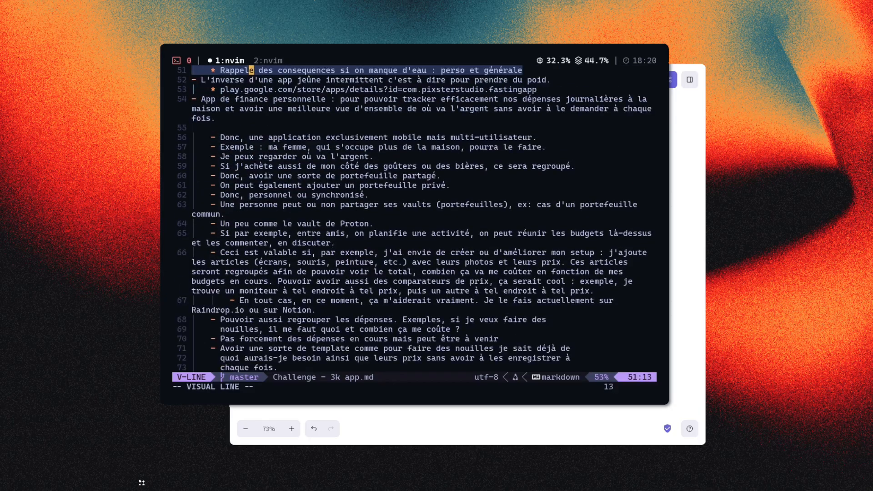
pyautogui.press('k')
pyautogui.press('k')
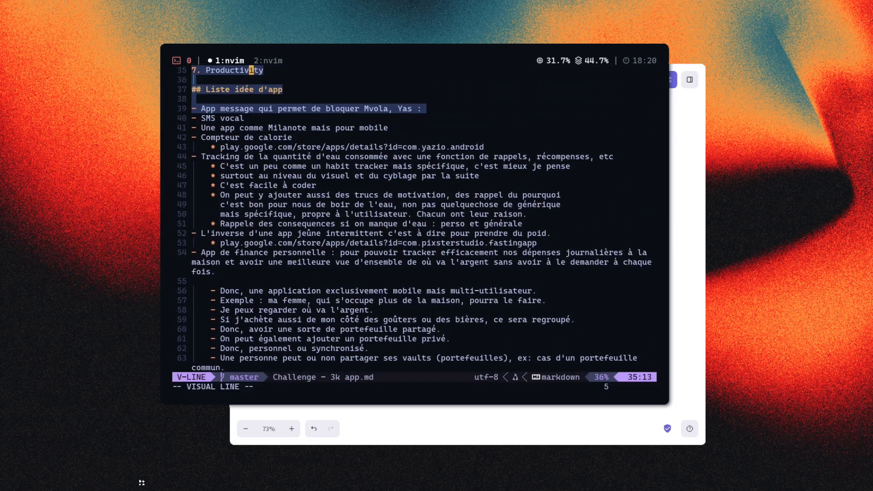
pyautogui.press('Escape')
# Go to the first entry of "Liste idée d'app", highlight "Mvola, Yas" in it and clear the selection.
pyautogui.press('j')
pyautogui.press('j')
pyautogui.press('j')
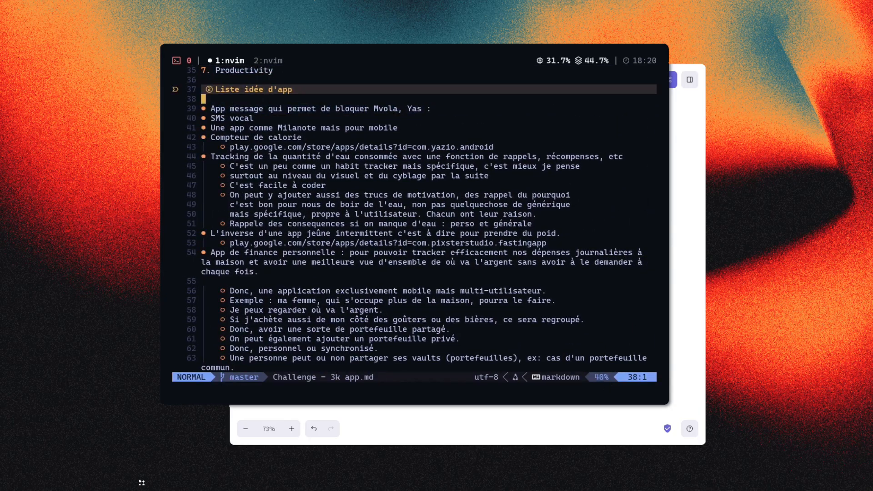
pyautogui.press('j')
pyautogui.press('y')
pyautogui.press('y')
pyautogui.press('e')
pyautogui.press('e')
pyautogui.press('e')
pyautogui.press('e')
pyautogui.press('w')
pyautogui.press('v')
pyautogui.press('l')
pyautogui.press('E')
pyautogui.press('E')
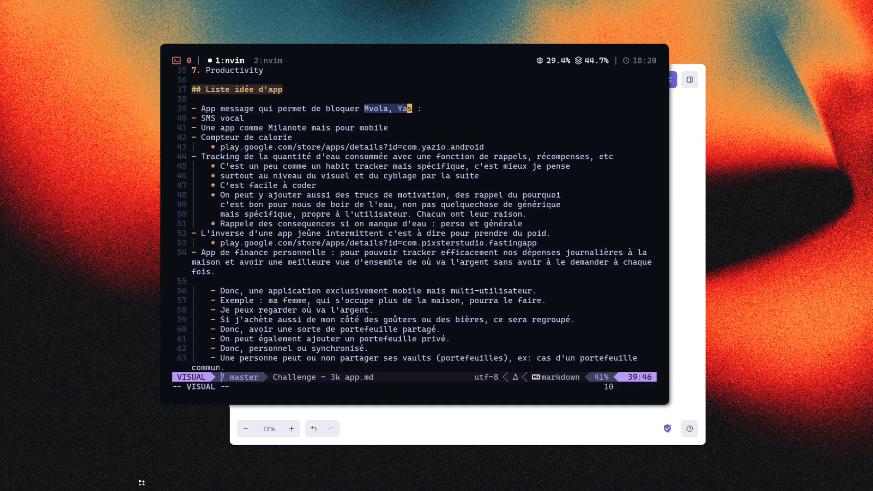
pyautogui.press('Escape')
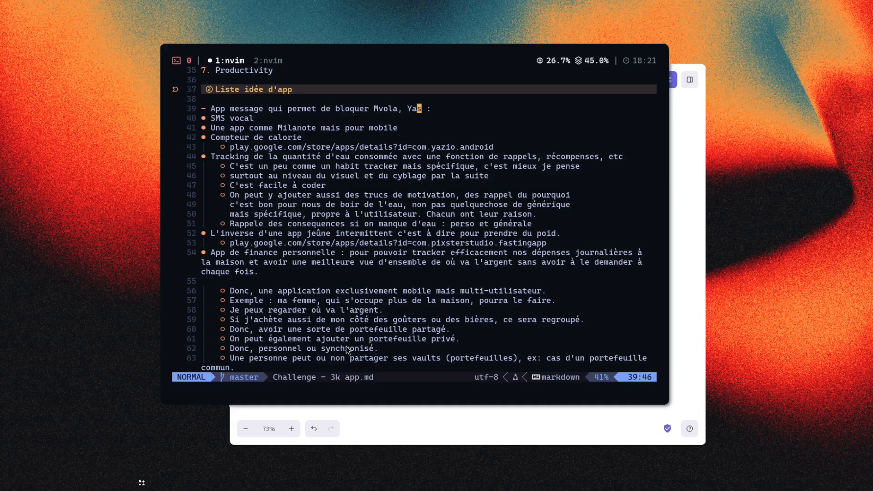
# Insert "(Opérateur mobile)" after "Yas" in the first app idea and save the file.
pyautogui.press('a')
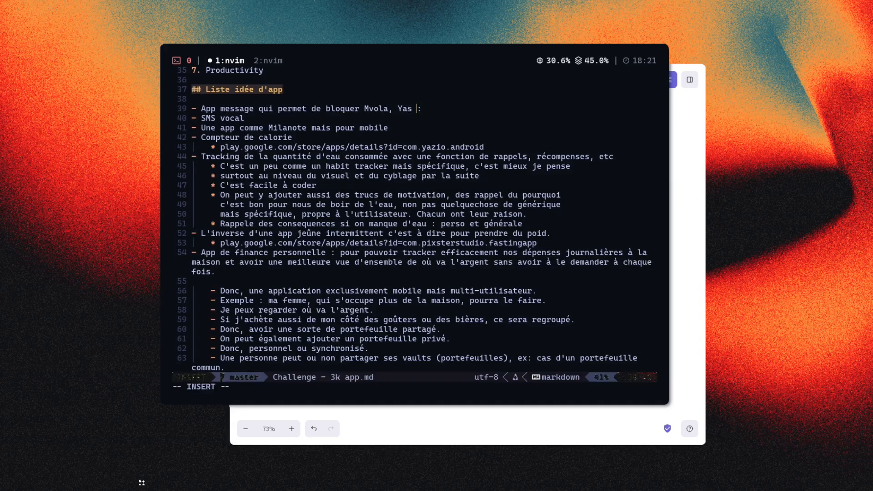
pyautogui.write('(Opérat')
pyautogui.write('eur mobile à')
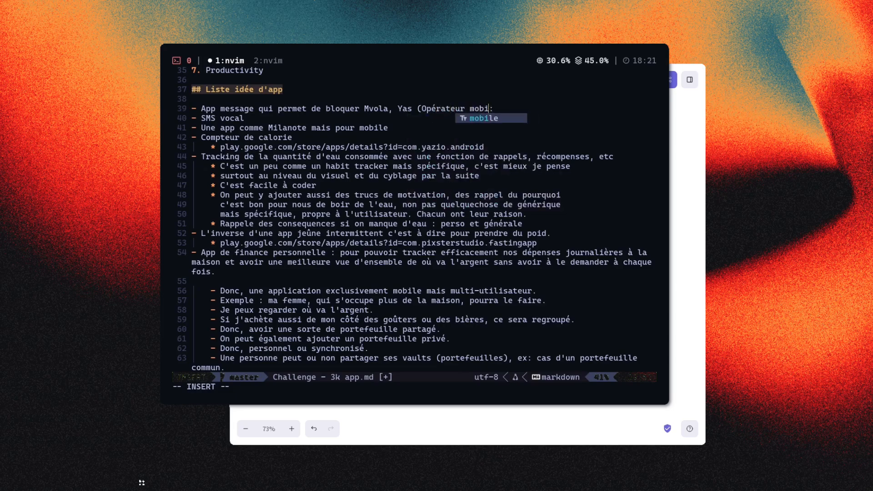
pyautogui.press('BackSpace')
pyautogui.press('BackSpace')
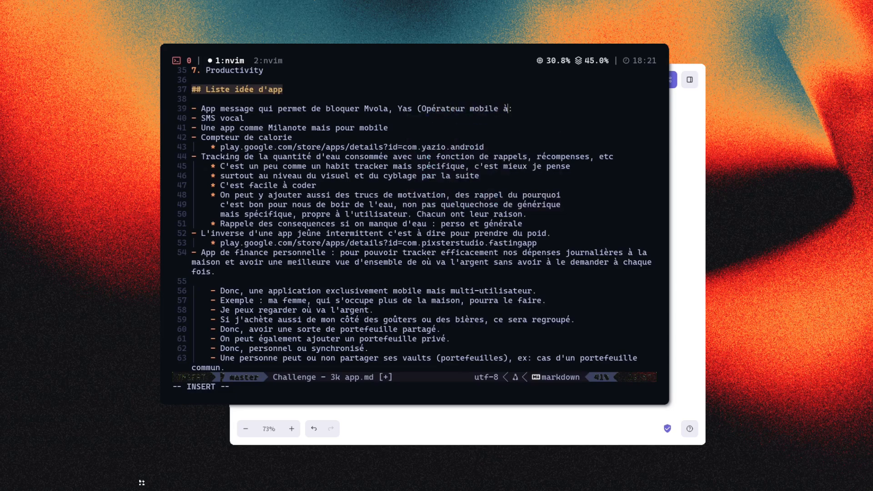
pyautogui.write(')')
pyautogui.press('Escape')
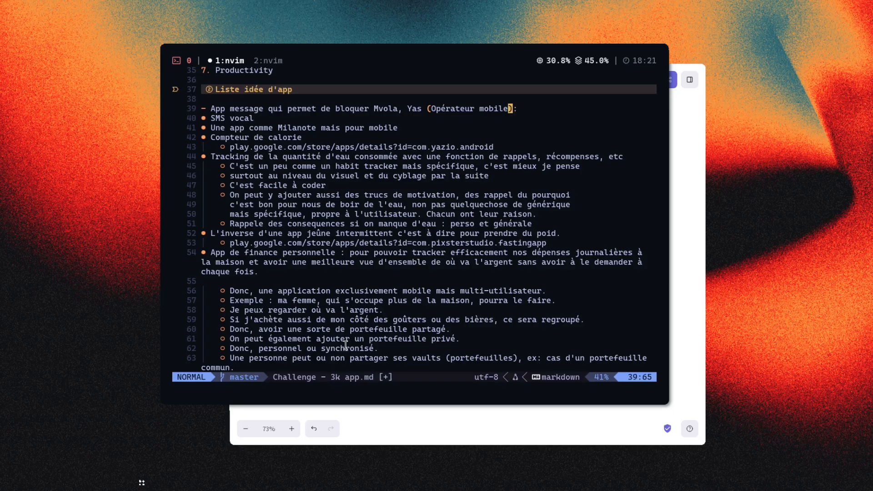
pyautogui.write(':w')
pyautogui.press('Return')
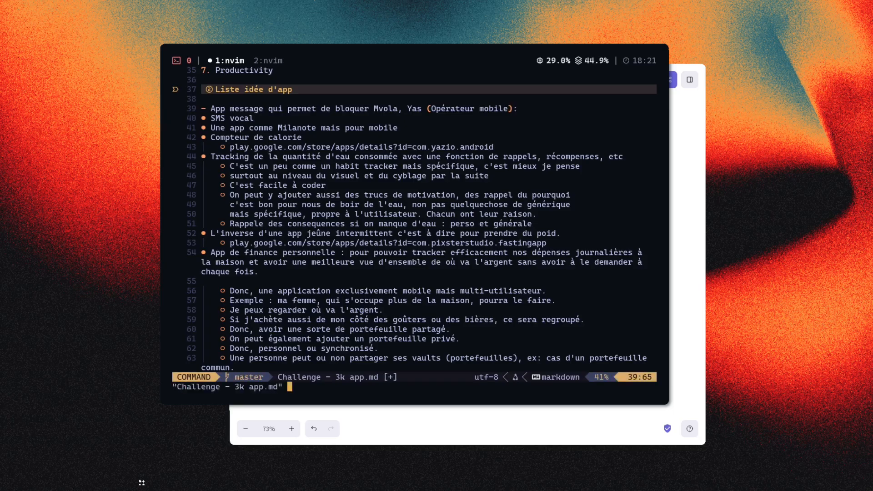
# Delete the colon after "(Opérateur mobile)" at the end of the first app idea and save the file.
pyautogui.press('j')
pyautogui.press('k')
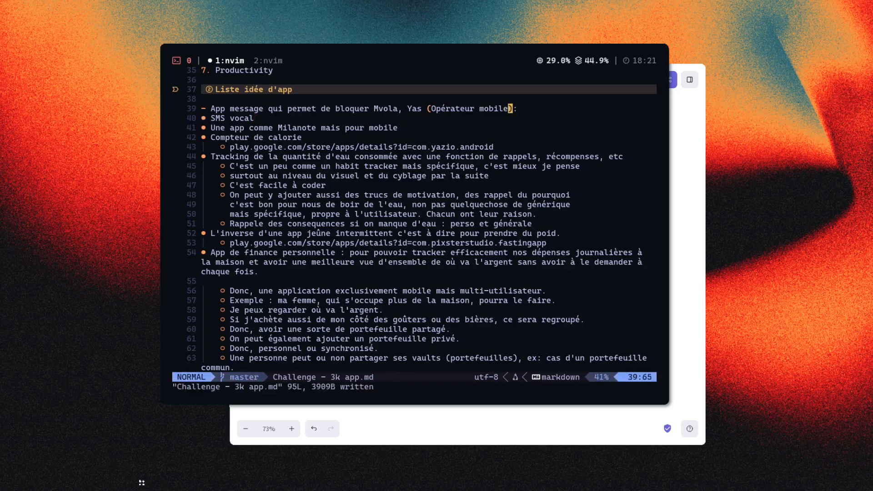
pyautogui.press('k')
pyautogui.press('j')
pyautogui.write('lx')
pyautogui.write(':w')
pyautogui.press('Return')
# Highlight the first app idea's line, clear the selection and move between it and "SMS vocal".
pyautogui.hotkey('shift', 'v')
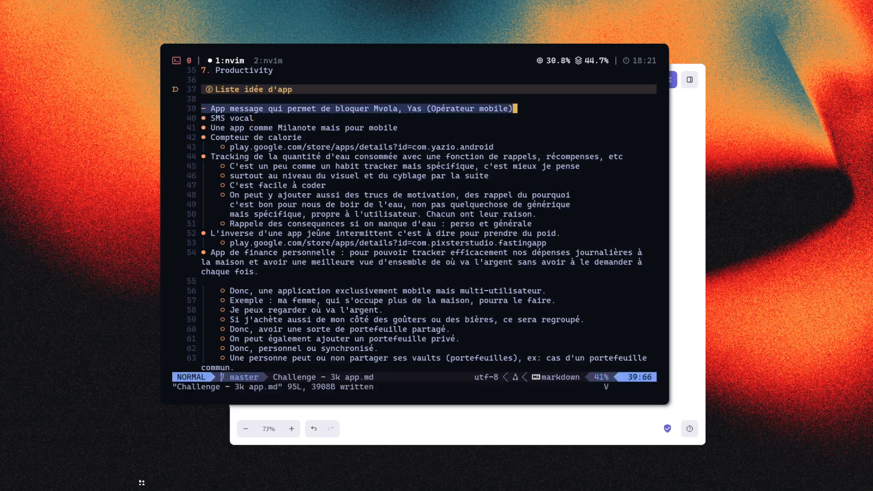
pyautogui.press('Escape')
pyautogui.hotkey('shift', 'v')
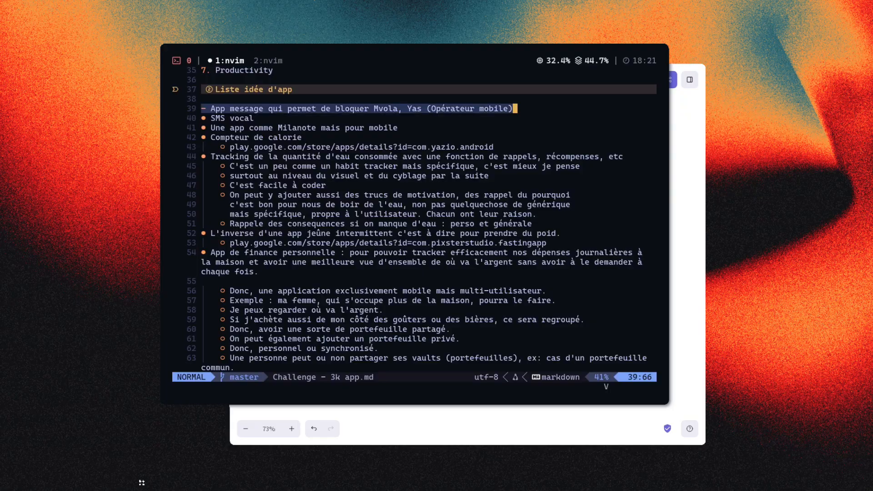
pyautogui.press('Escape')
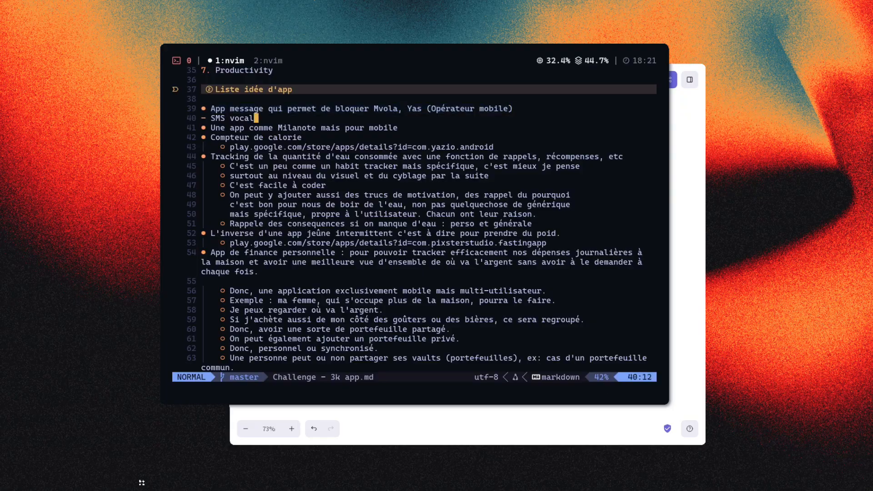
pyautogui.hotkey('shift', 'v')
# Switch to the Excalidraw board, highlight "90" in the 3000€ goal text and leave the text unchanged.
pyautogui.hotkey('alt', 'Tab')
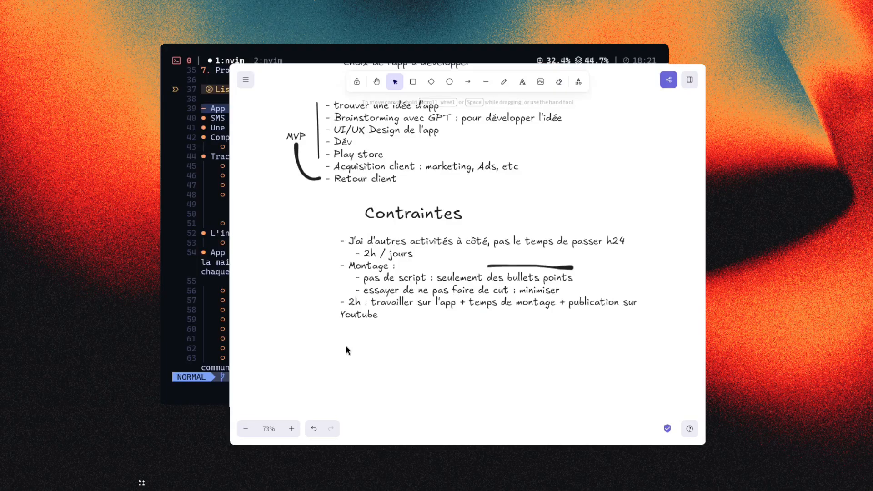
pyautogui.scroll(5, 346, 348)
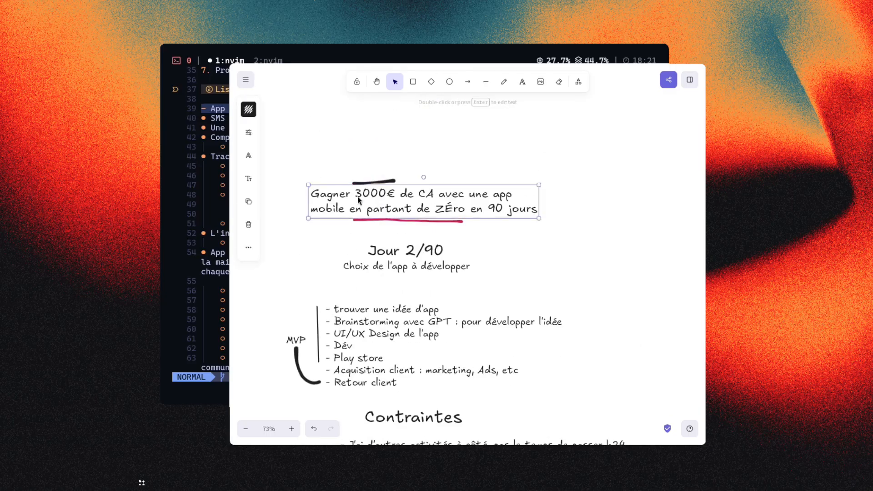
pyautogui.doubleClick(358, 199)
pyautogui.click(431, 198)
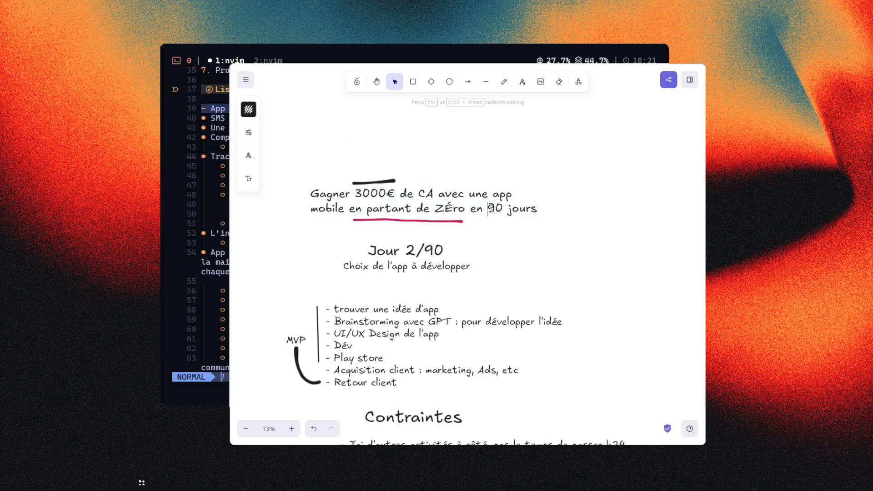
pyautogui.moveTo(490, 210); pyautogui.dragTo(508, 211)
pyautogui.click(560, 245)
pyautogui.scroll(2, 575, 250)
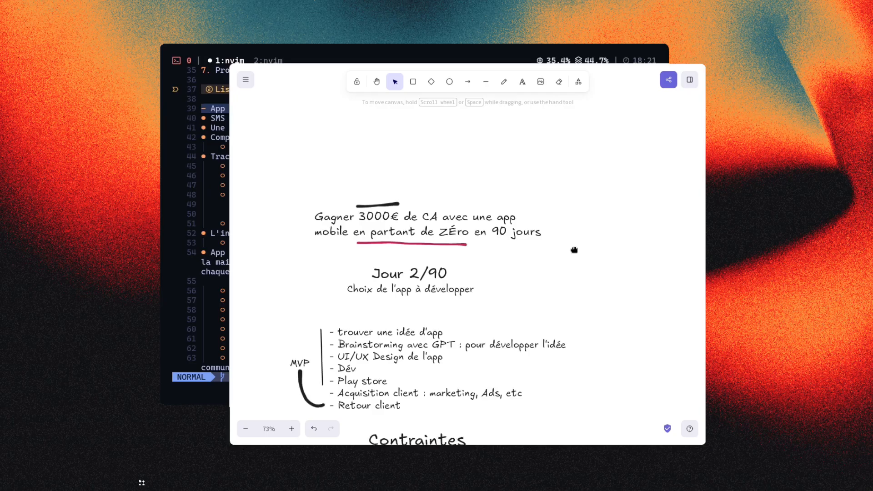
pyautogui.press('t')
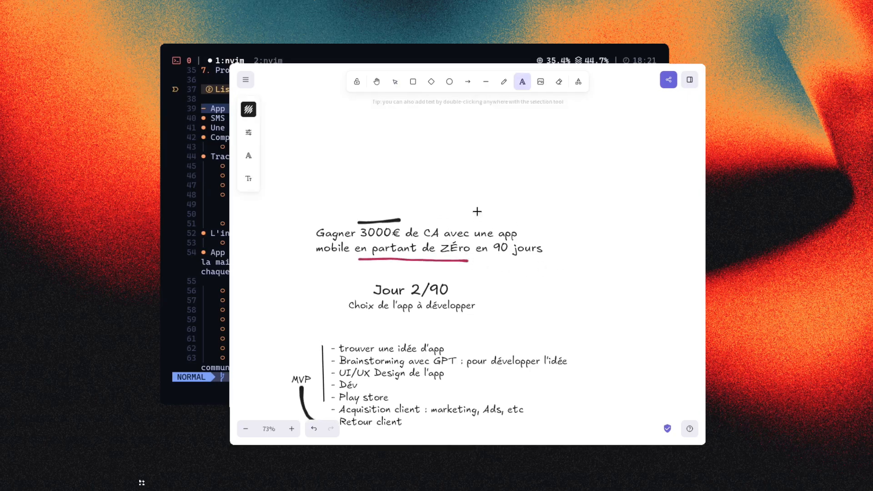
pyautogui.click(431, 182)
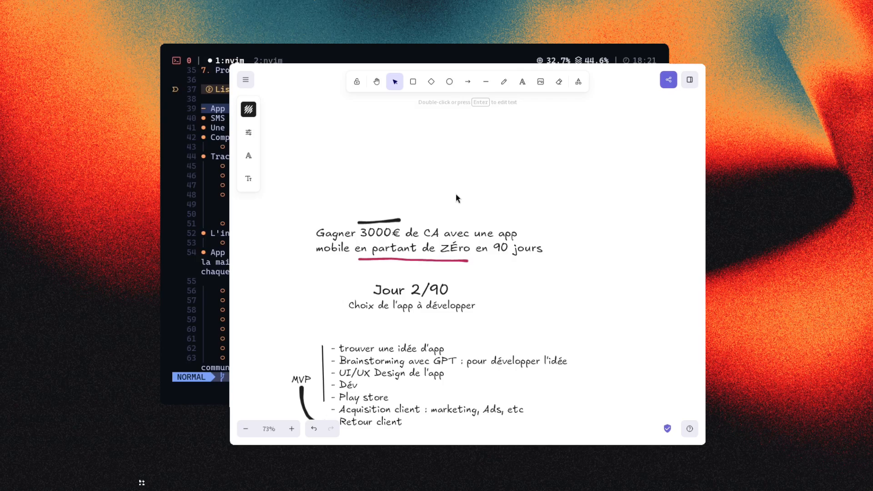
pyautogui.press('Escape')
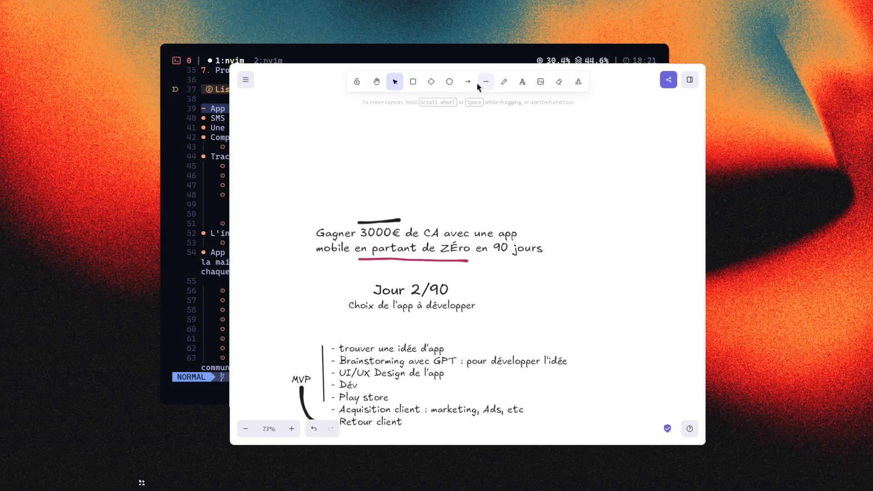
# Draw a short arrow from above the goal text pointing down to "CA".
pyautogui.click(473, 84)
pyautogui.moveTo(435, 191); pyautogui.dragTo(430, 223)
pyautogui.press('t')
pyautogui.click(452, 182)
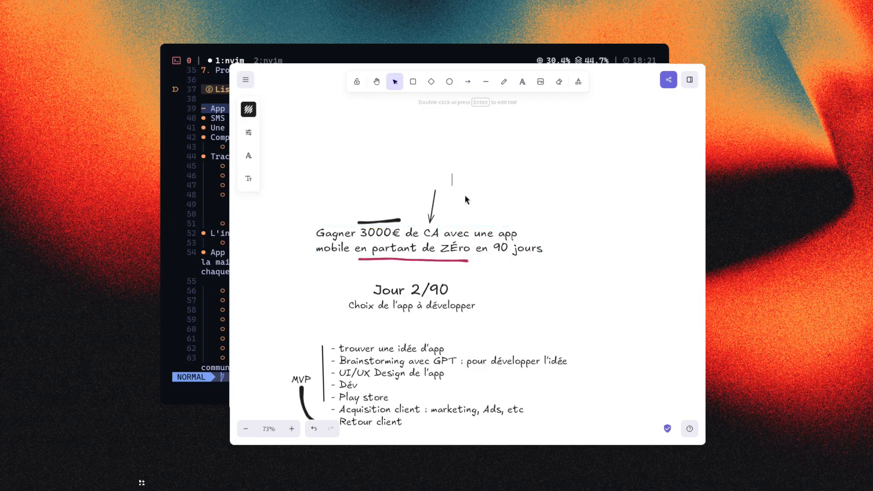
pyautogui.write('-')
pyautogui.press('Escape')
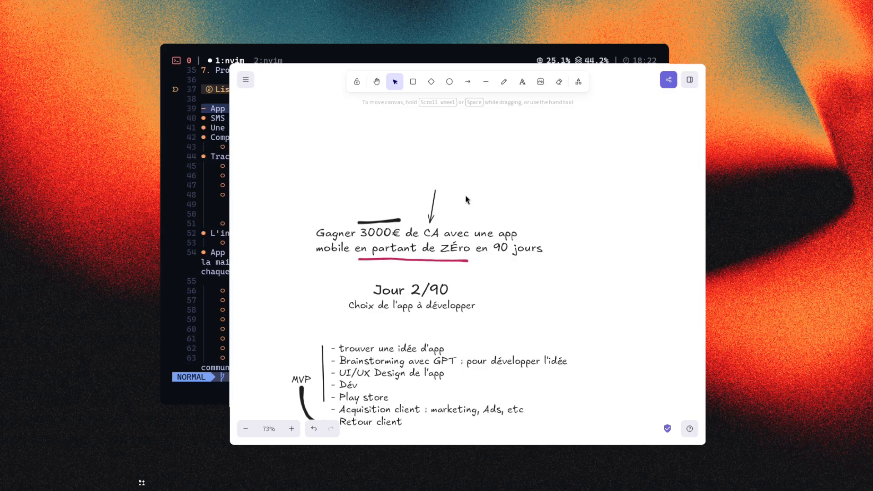
# Add the text "CA - Acquisition clinet - play store = Gain" above the arrow over the goal text.
pyautogui.click(370, 234)
pyautogui.click(389, 173)
pyautogui.press('t')
pyautogui.click(382, 154)
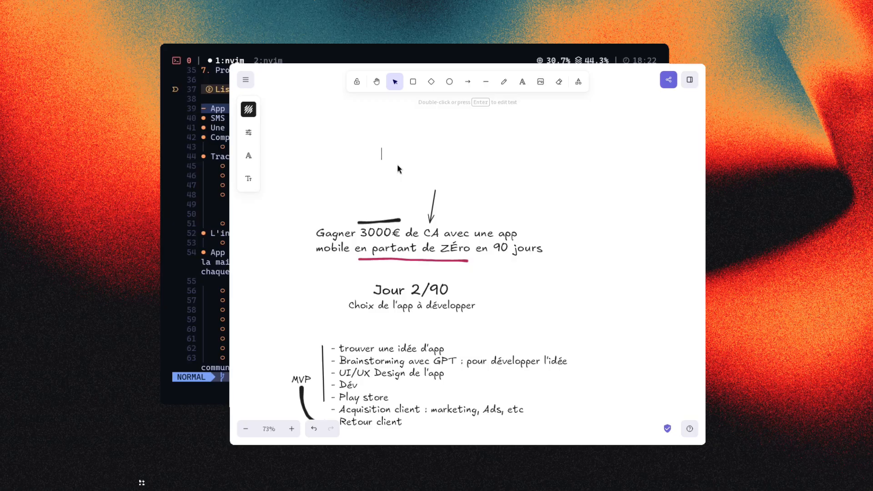
pyautogui.write('CA')
pyautogui.press('BackSpace')
pyautogui.write('Acq')
pyautogui.write(' c')
pyautogui.press('BackSpace')
pyautogui.press('BackSpace')
pyautogui.write('uisition cline')
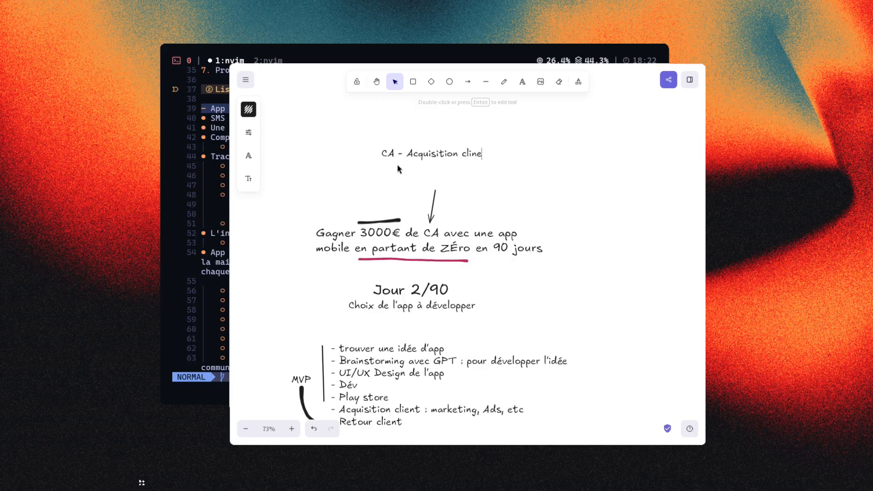
pyautogui.write('t - play store = G')
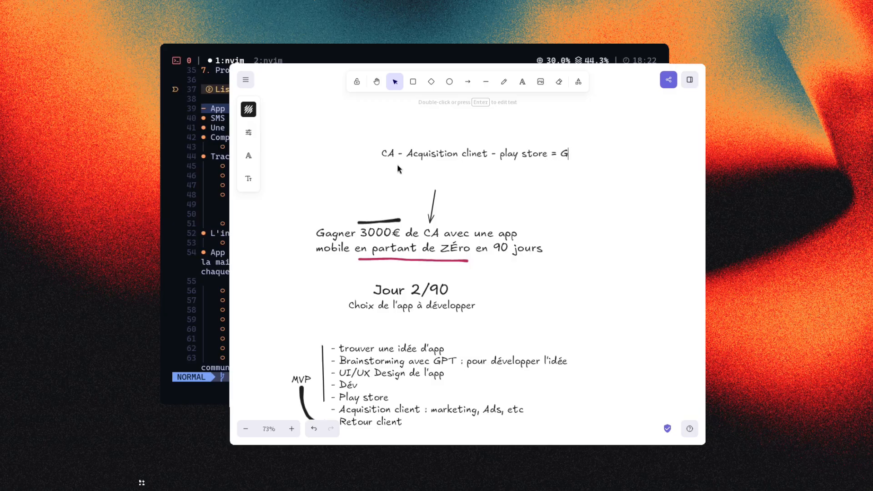
pyautogui.write('ain')
pyautogui.click(467, 179)
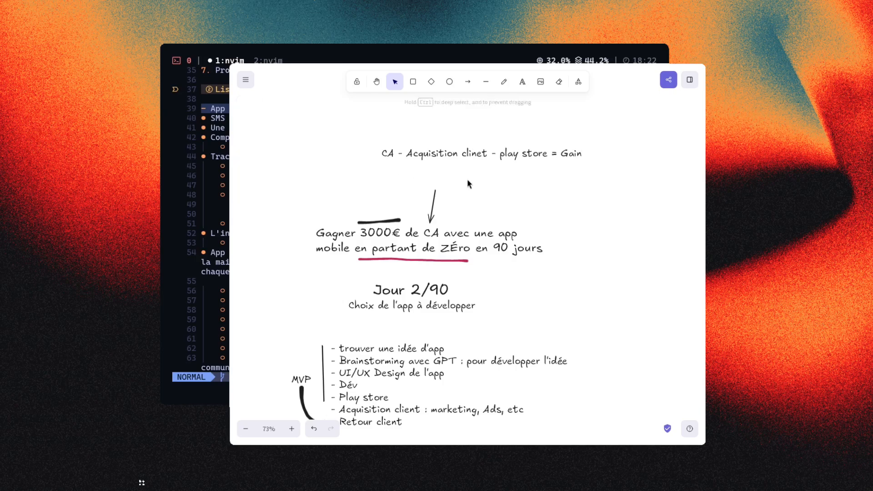
# Highlight "CA" in the gain formula and leave the text unchanged.
pyautogui.doubleClick(566, 153)
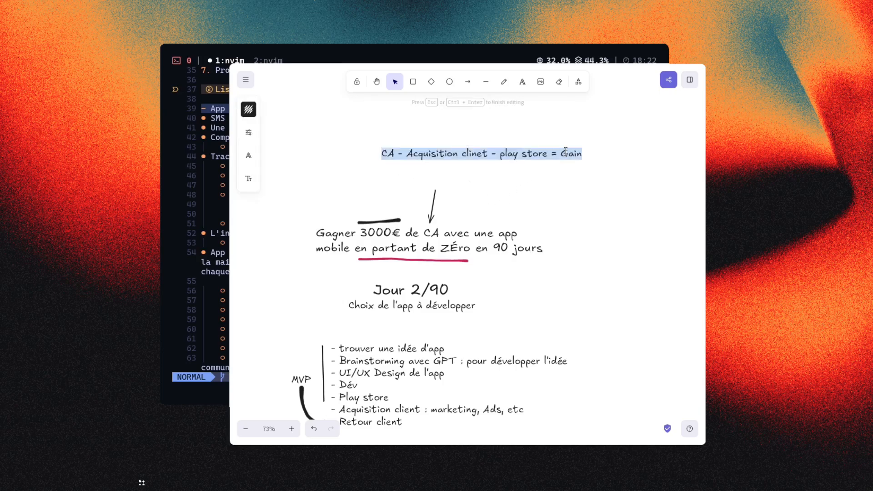
pyautogui.click(563, 153)
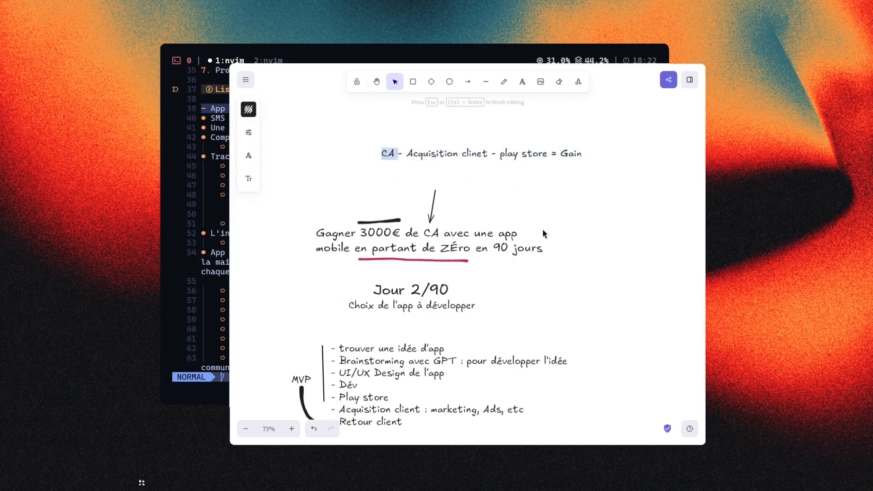
pyautogui.click(562, 214)
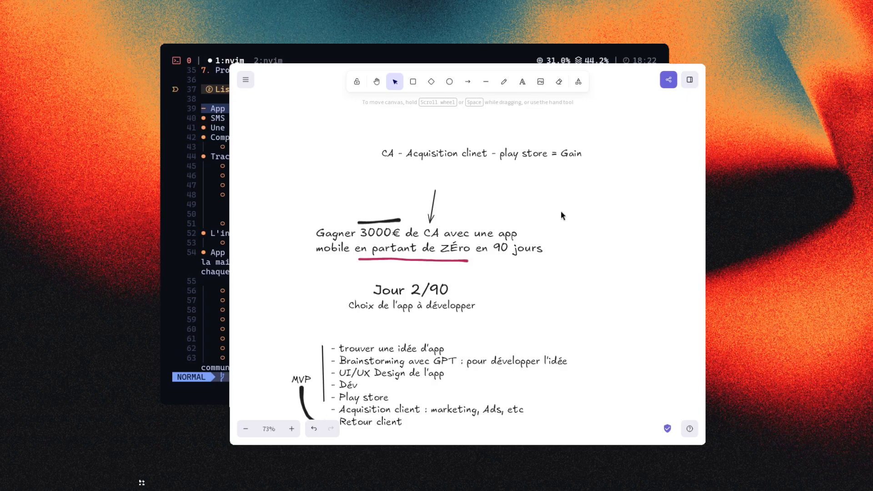
pyautogui.moveTo(540, 198); pyautogui.dragTo(531, 176)
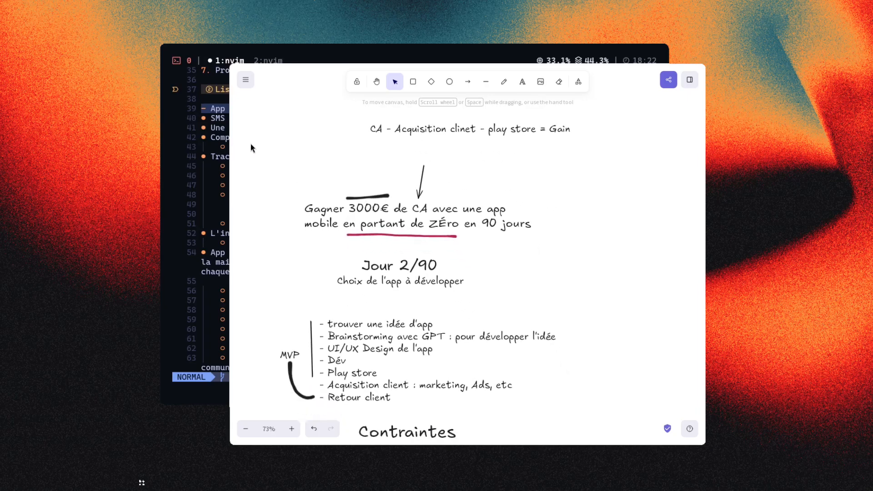
# Return to the Neovim notes, highlight "SMS vocal", clear the selection and go up to the first app idea.
pyautogui.click(212, 165)
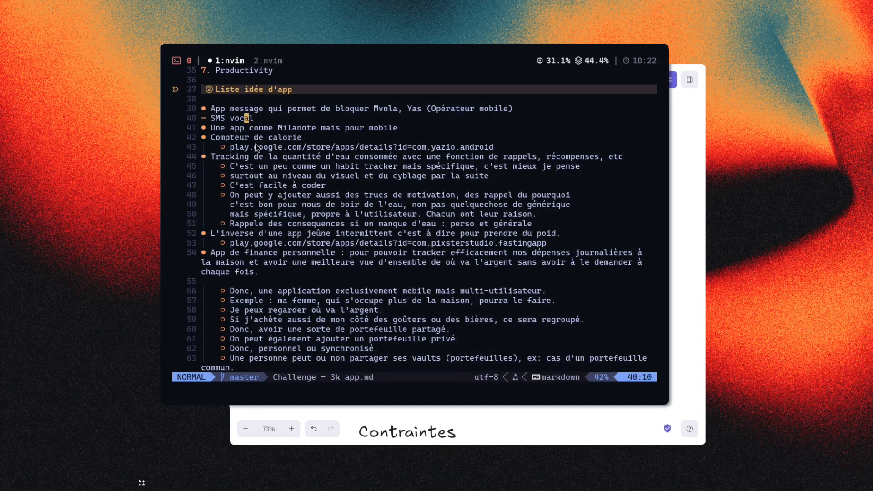
pyautogui.hotkey('shift', 'v')
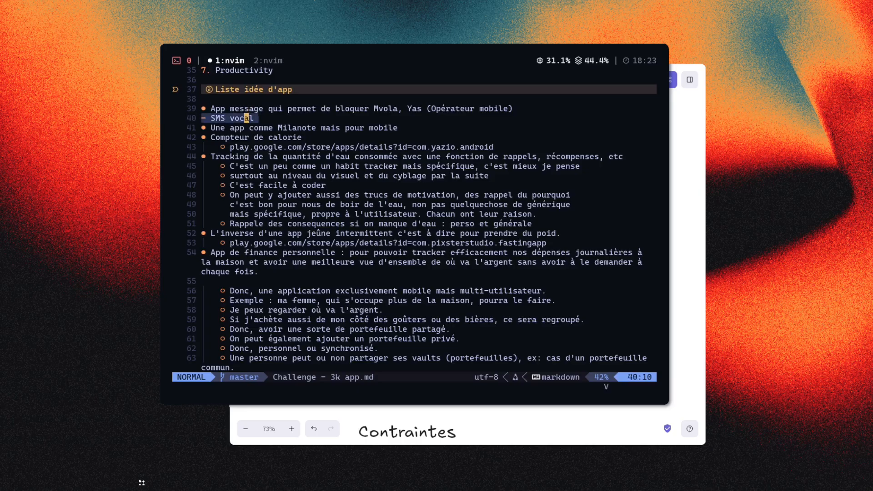
pyautogui.press('Escape')
pyautogui.hotkey('alt', 'k')
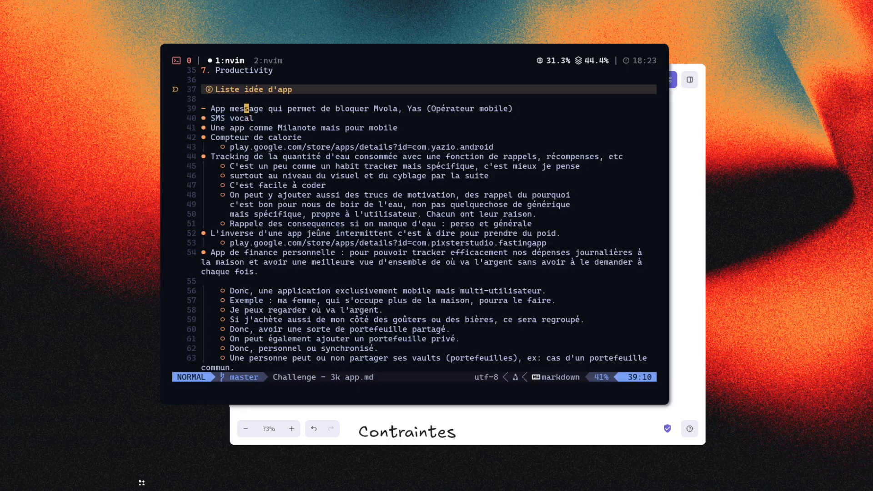
# Move down to "Une app comme Milanote mais pour mobile", highlight that line and clear the selection.
pyautogui.press('j')
pyautogui.press('k')
pyautogui.press('j')
pyautogui.press('j')
pyautogui.hotkey('shift', 'v')
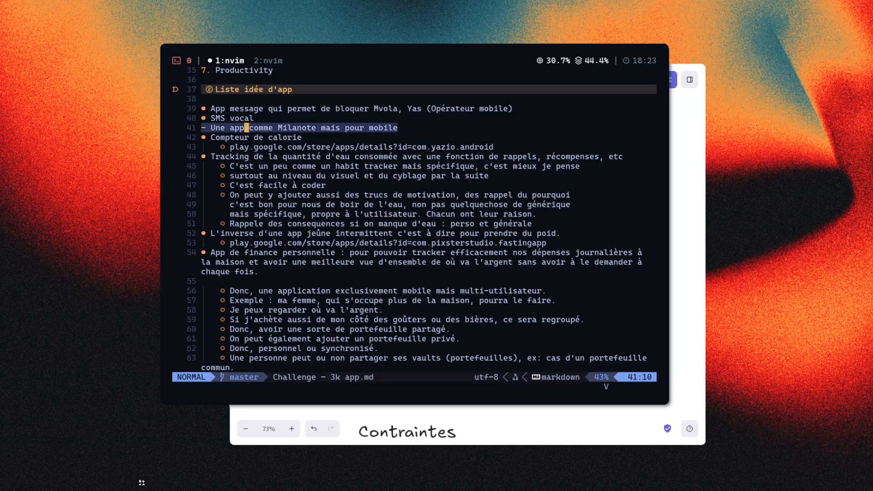
pyautogui.press('Escape')
# Run a web search for the word "Milanote" from the notes, view the results and close the browser window.
pyautogui.press('e')
pyautogui.press('e')
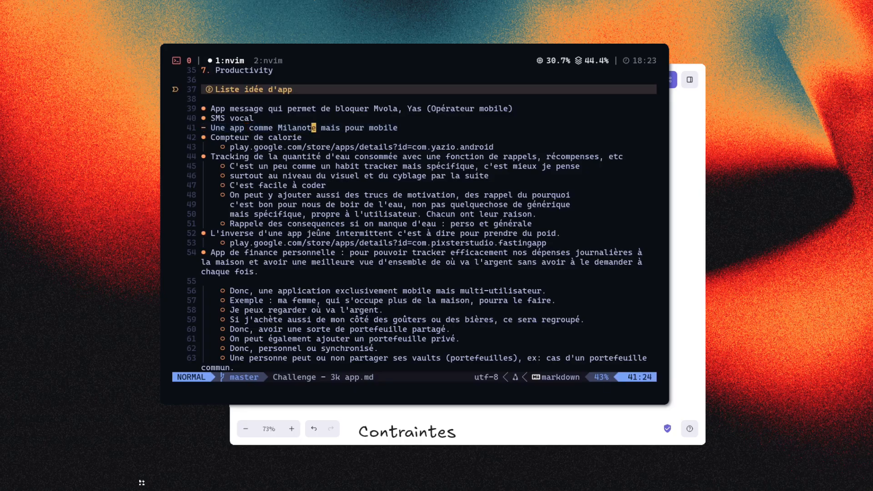
pyautogui.press('b')
pyautogui.press('l')
pyautogui.press('l')
pyautogui.press('g')
pyautogui.press('x')
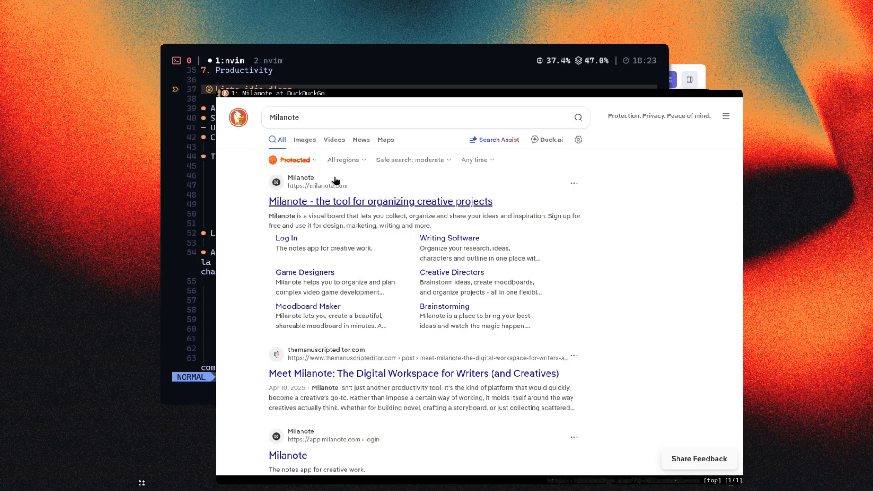
pyautogui.moveTo(335, 181); pyautogui.dragTo(341, 182)
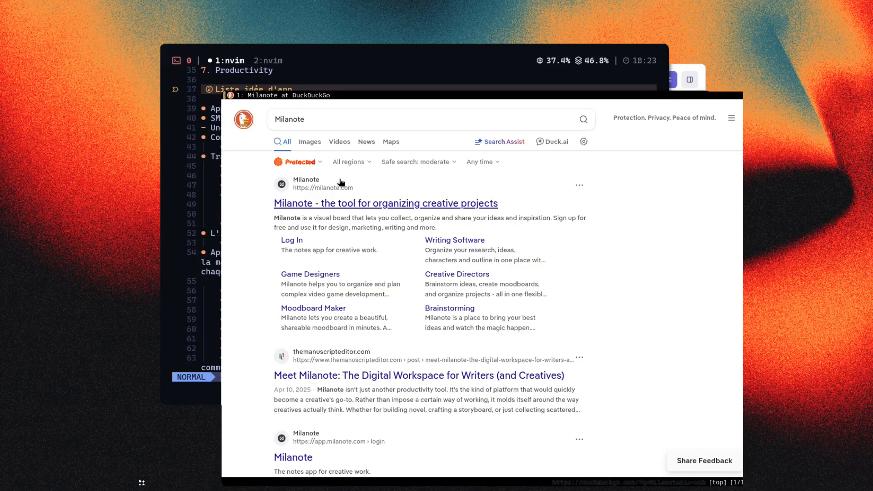
pyautogui.press('super+q')
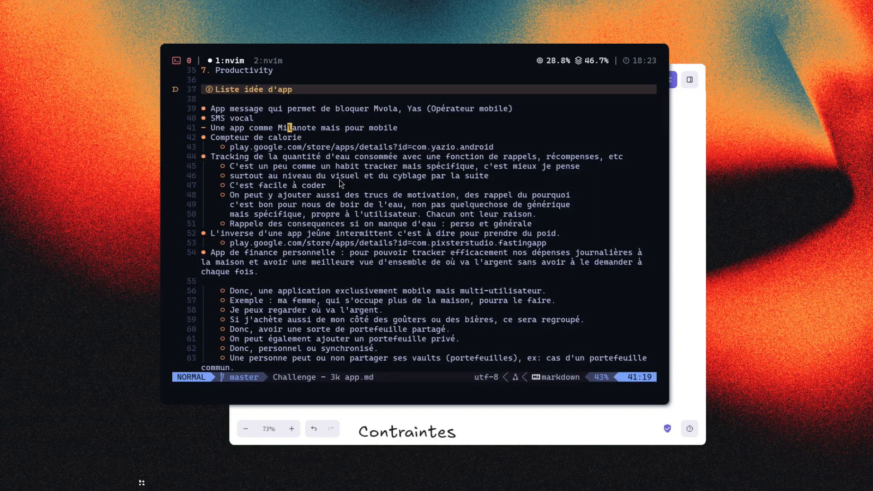
# Switch to OBS to check the recording and return to the Neovim notes.
pyautogui.press('super+2')
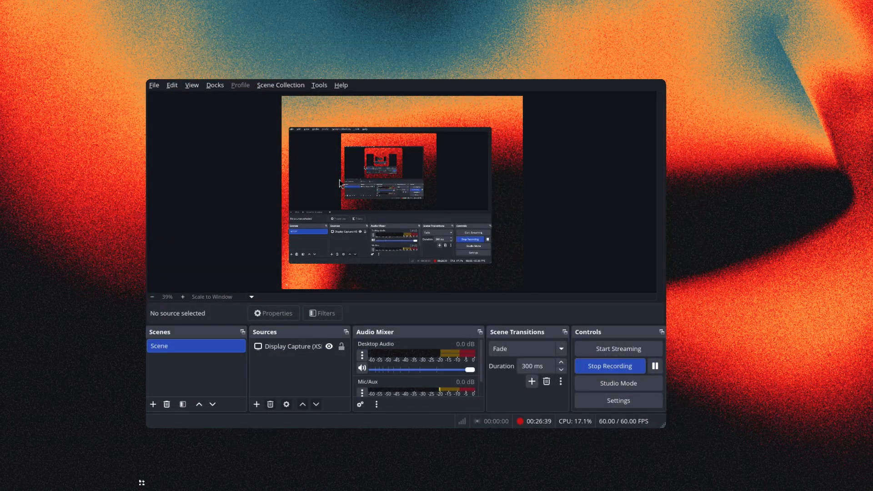
pyautogui.press('super+3')
pyautogui.press('super+1')
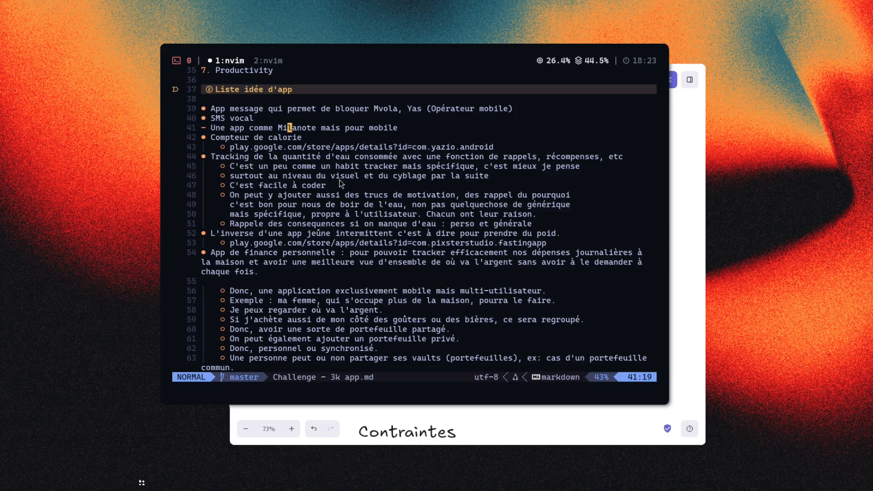
# Copy the "Compteur de calorie" entry together with its Play Store link line.
pyautogui.press('k')
pyautogui.press('j')
pyautogui.press('j')
pyautogui.hotkey('shift', 'v')
pyautogui.press('j')
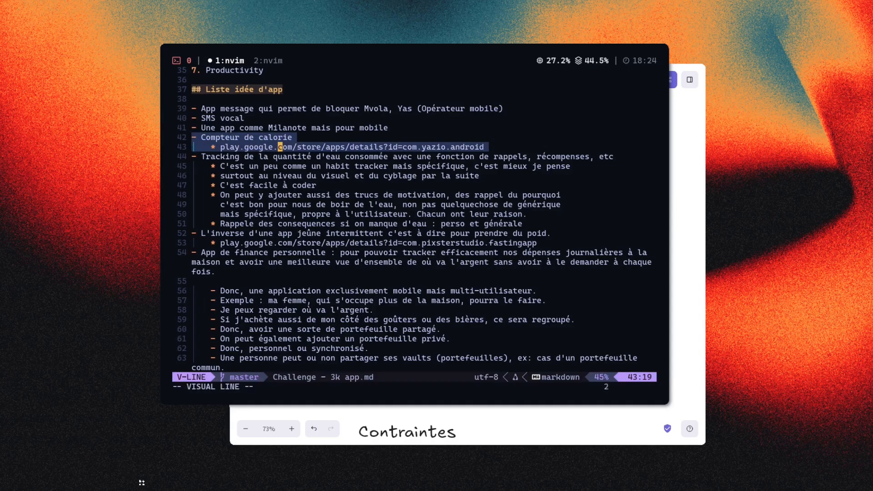
pyautogui.press('y')
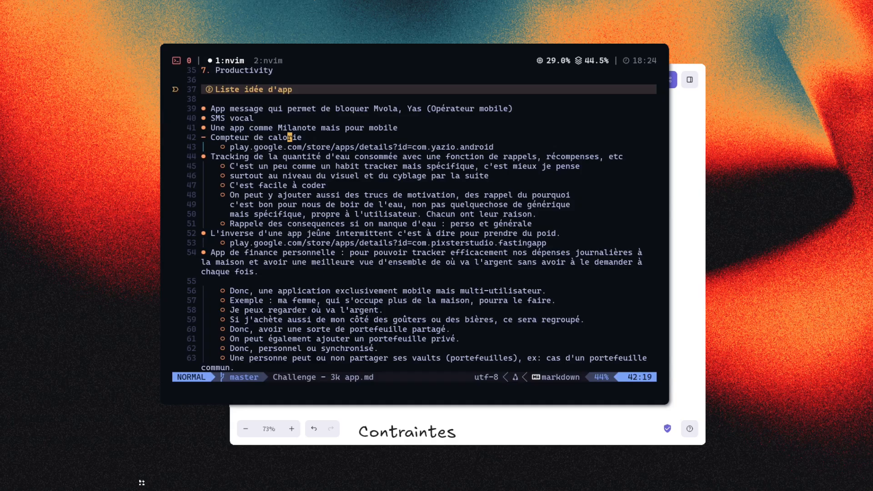
# Highlight the water consumption tracking idea from its first line through its last sub-point, "Rappele des consequences".
pyautogui.press('j')
pyautogui.press('j')
pyautogui.press('V')
pyautogui.press('j')
pyautogui.press('j')
pyautogui.press('j')
pyautogui.press('j')
pyautogui.press('j')
pyautogui.press('j')
pyautogui.press('j')
pyautogui.press('j')
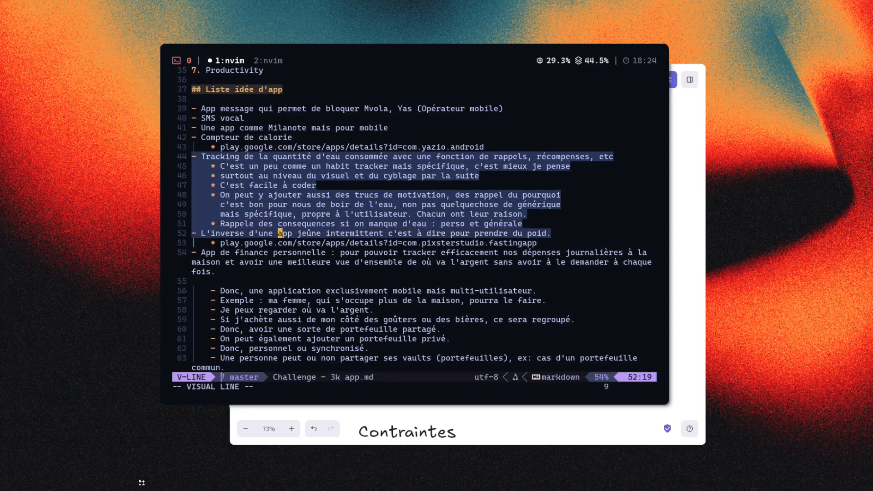
pyautogui.press('k')
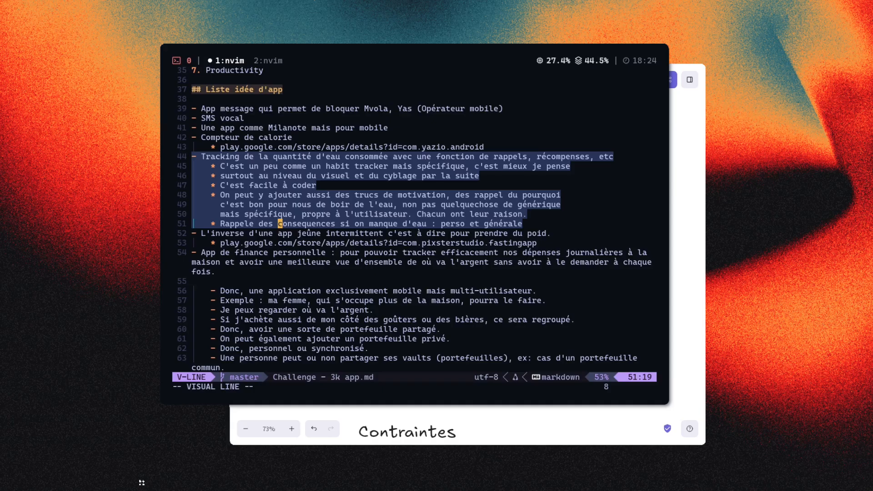
# Review the sub-points of the water consumption tracking idea and highlight the whole idea again.
pyautogui.press('Escape')
pyautogui.press('k')
pyautogui.press('k')
pyautogui.press('k')
pyautogui.press('k')
pyautogui.press('k')
pyautogui.press('k')
pyautogui.press('k')
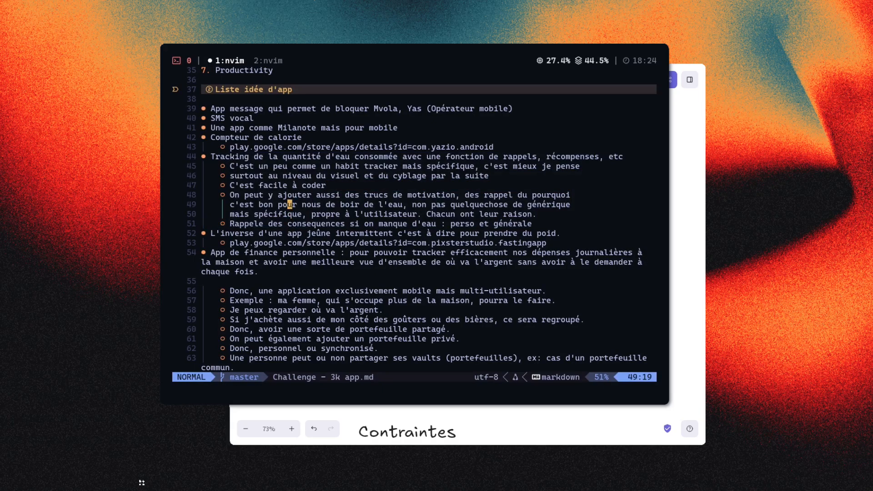
pyautogui.press('j')
pyautogui.press('j')
pyautogui.press('j')
pyautogui.press('j')
pyautogui.press('j')
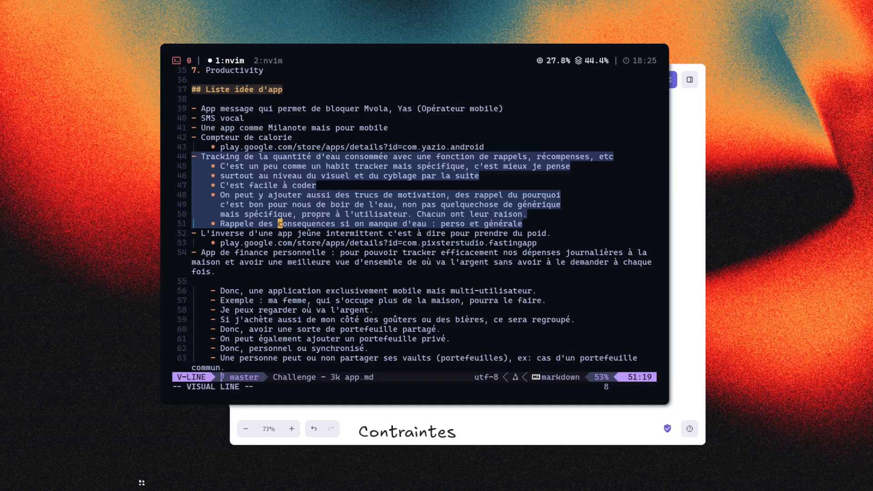
# Go back up through the water tracking sub-points, highlight from the habit tracker comparison upward, and clear the selection.
pyautogui.press('Escape')
pyautogui.press('k')
pyautogui.press('k')
pyautogui.press('k')
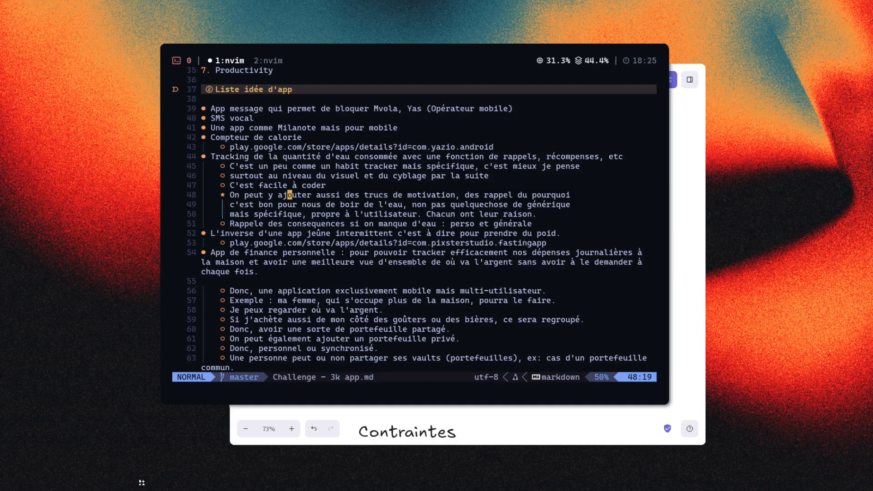
pyautogui.press('k')
pyautogui.press('k')
pyautogui.press('k')
pyautogui.hotkey('shift', 'v')
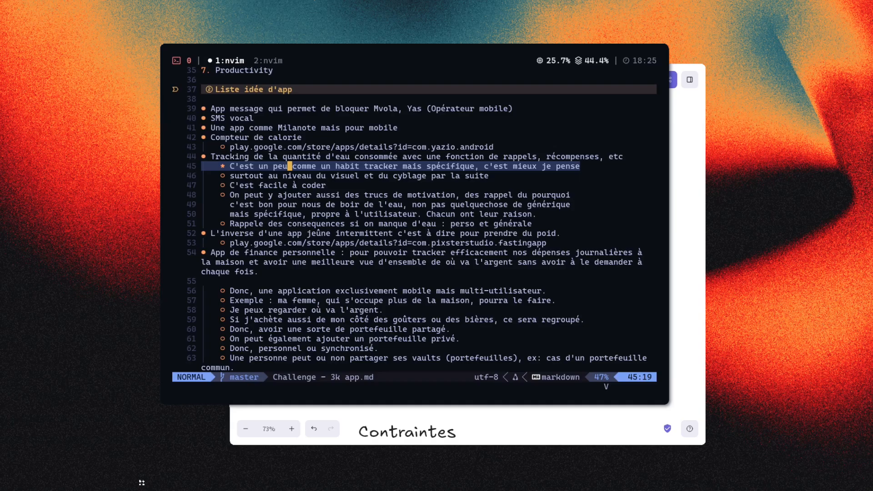
pyautogui.press('k')
pyautogui.press('k')
pyautogui.press('Escape')
# Return to the Day 2/90 checklist, look over the sections below it and stop at the "Plannifier un peu tout ça" task.
pyautogui.press('g')
pyautogui.press('g')
pyautogui.press('j')
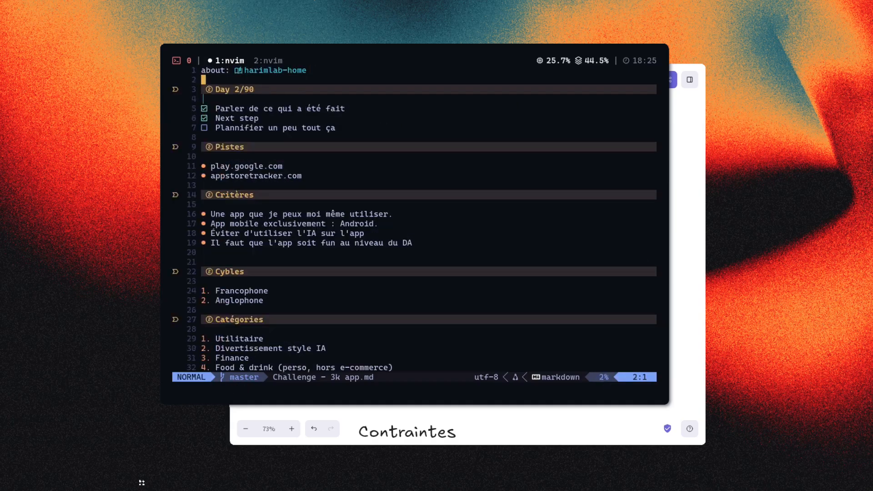
pyautogui.press('j')
pyautogui.press('j')
pyautogui.press('j')
pyautogui.press('j')
pyautogui.press('j')
pyautogui.press('j')
pyautogui.press('j')
pyautogui.press('j')
pyautogui.press('j')
pyautogui.press('j')
pyautogui.press('j')
pyautogui.press('j')
pyautogui.press('j')
pyautogui.press('j')
pyautogui.press('j')
pyautogui.press('k')
pyautogui.press('k')
pyautogui.press('k')
pyautogui.press('k')
pyautogui.press('k')
pyautogui.press('k')
pyautogui.press('k')
pyautogui.press('k')
pyautogui.press('k')
pyautogui.press('k')
pyautogui.press('0')
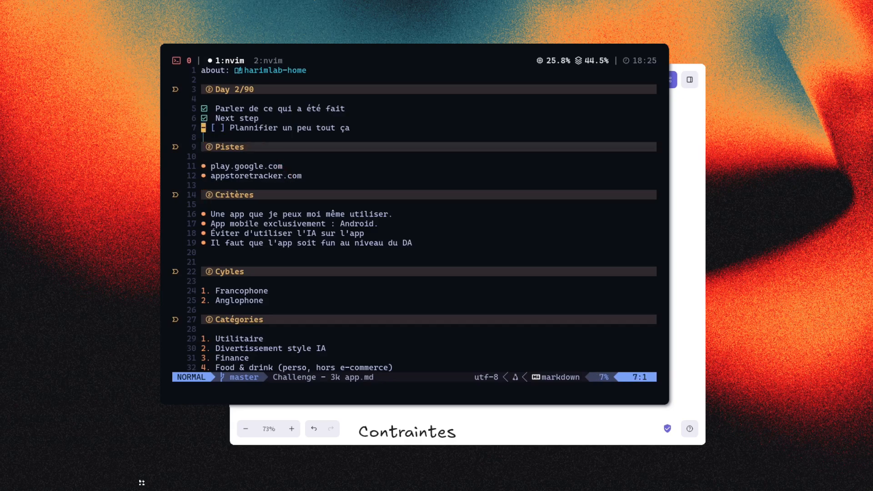
pyautogui.press('w')
pyautogui.press('c')
pyautogui.press('i')
pyautogui.press('[')
pyautogui.write('x')
pyautogui.press('Escape')
pyautogui.press('u')
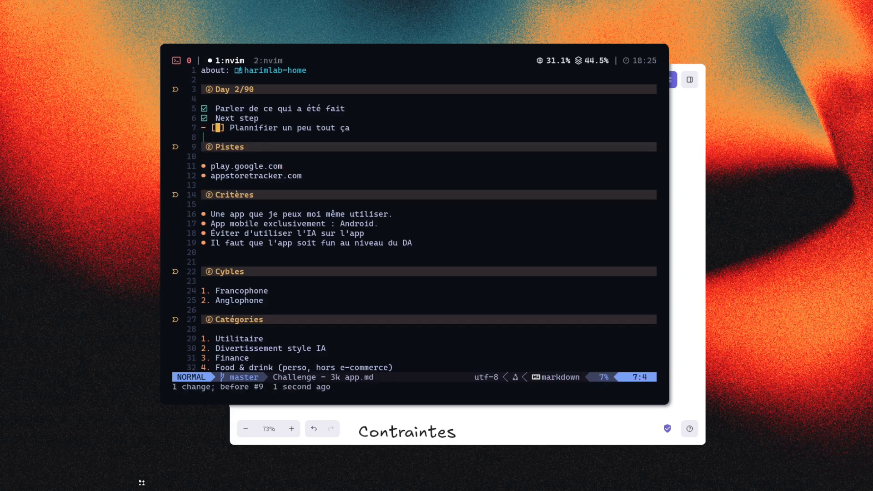
# Mark the "Plannifier un peu tout ça" task as done with an x in its checkbox.
pyautogui.press('r')
pyautogui.press('x')
# Highlight the first criterion, "Une app que je peux moi même utiliser.", and clear the selection.
pyautogui.press('j')
pyautogui.press('j')
pyautogui.press('j')
pyautogui.press('j')
pyautogui.press('j')
pyautogui.press('j')
pyautogui.press('j')
pyautogui.press('j')
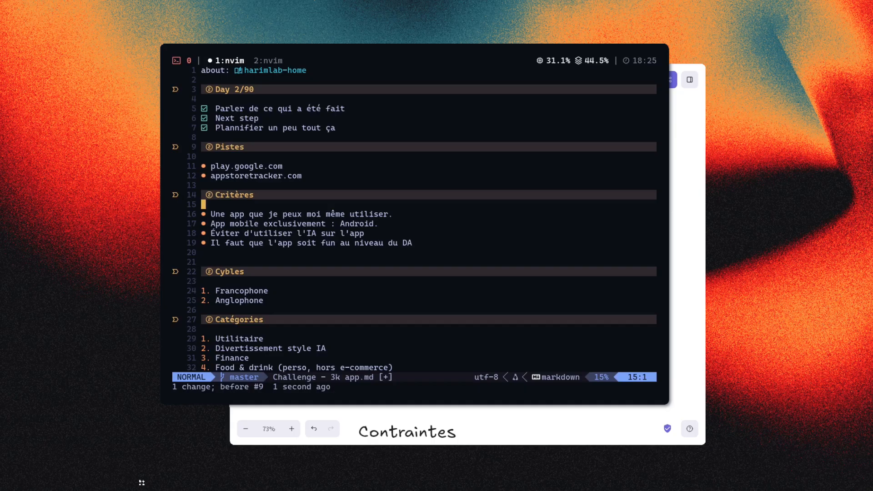
pyautogui.press('j')
pyautogui.press('l')
pyautogui.press('l')
pyautogui.press('l')
pyautogui.hotkey('shift', 'v')
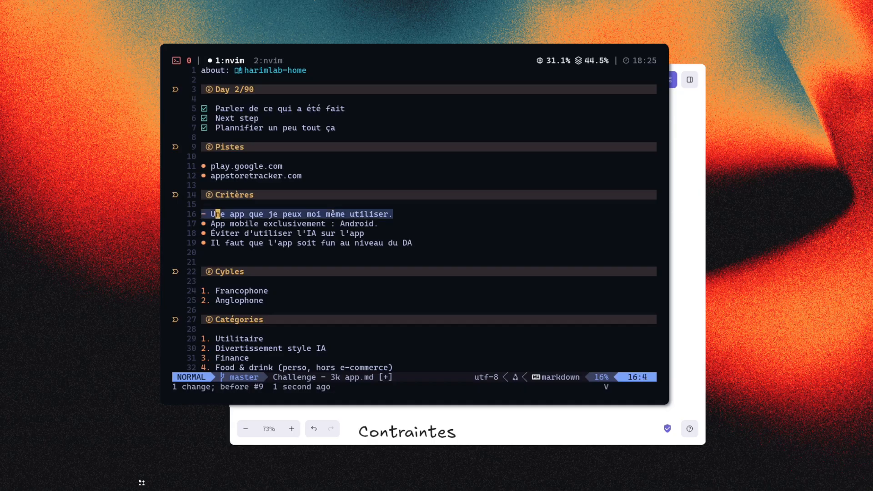
pyautogui.press('Escape')
# Look through the categories and the app idea list as far as the personal finance sub-points, ending at the first idea.
pyautogui.press('j')
pyautogui.press('j')
pyautogui.press('j')
pyautogui.press('j')
pyautogui.press('j')
pyautogui.press('j')
pyautogui.press('j')
pyautogui.press('j')
pyautogui.press('j')
pyautogui.press('j')
pyautogui.press('j')
pyautogui.press('j')
pyautogui.press('j')
pyautogui.press('j')
pyautogui.press('j')
pyautogui.press('j')
pyautogui.press('j')
pyautogui.press('j')
pyautogui.press('j')
pyautogui.press('j')
pyautogui.press('j')
pyautogui.press('j')
pyautogui.press('j')
pyautogui.press('j')
pyautogui.press('j')
pyautogui.press('j')
pyautogui.press('j')
pyautogui.press('j')
pyautogui.press('j')
pyautogui.press('j')
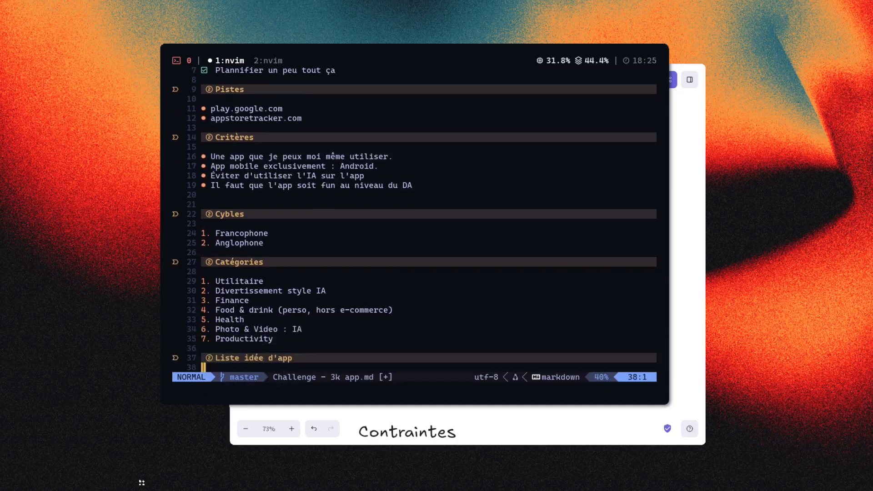
pyautogui.press('k')
pyautogui.press('k')
pyautogui.press('k')
pyautogui.press('k')
pyautogui.press('k')
pyautogui.press('k')
pyautogui.press('k')
pyautogui.press('k')
pyautogui.press('k')
pyautogui.press('k')
pyautogui.press('k')
pyautogui.press('k')
pyautogui.press('k')
pyautogui.press('k')
pyautogui.press('k')
pyautogui.press('k')
pyautogui.press('k')
pyautogui.press('k')
pyautogui.press('k')
pyautogui.press('k')
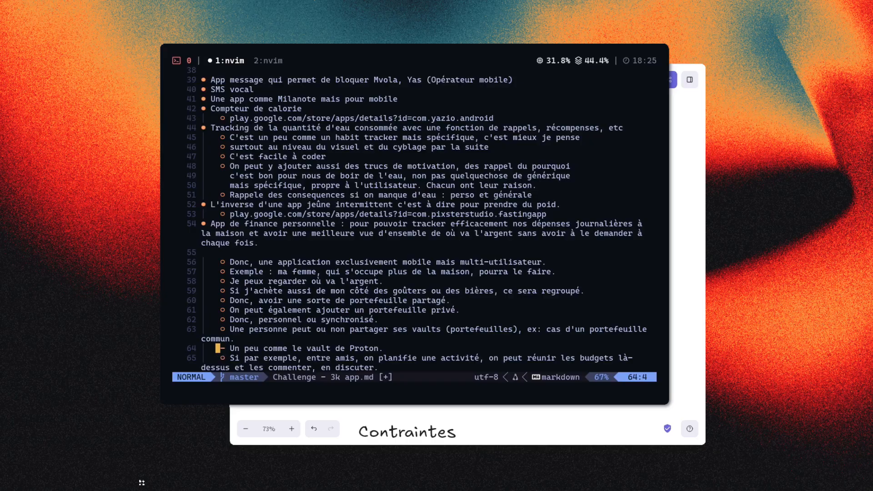
pyautogui.press('k')
pyautogui.press('k')
pyautogui.press('k')
pyautogui.press('k')
pyautogui.press('k')
pyautogui.press('k')
pyautogui.press('k')
pyautogui.press('k')
pyautogui.press('k')
pyautogui.press('k')
pyautogui.press('k')
pyautogui.press('k')
pyautogui.press('k')
pyautogui.press('k')
pyautogui.press('j')
pyautogui.press('j')
pyautogui.press('j')
pyautogui.press('j')
pyautogui.press('j')
pyautogui.press('j')
pyautogui.press('j')
pyautogui.press('j')
pyautogui.press('j')
pyautogui.press('j')
pyautogui.press('j')
pyautogui.press('j')
pyautogui.press('j')
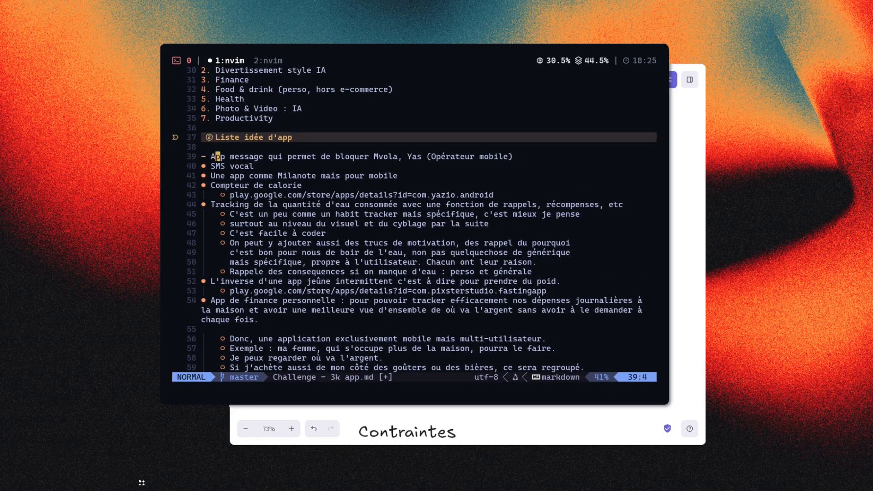
# Highlight the water consumption tracking idea with all its sub-points, then clear the selection and return to "C'est facile à coder".
pyautogui.hotkey('shift', 'v')
pyautogui.press('j')
pyautogui.press('j')
pyautogui.press('j')
pyautogui.press('j')
pyautogui.press('j')
pyautogui.press('j')
pyautogui.press('j')
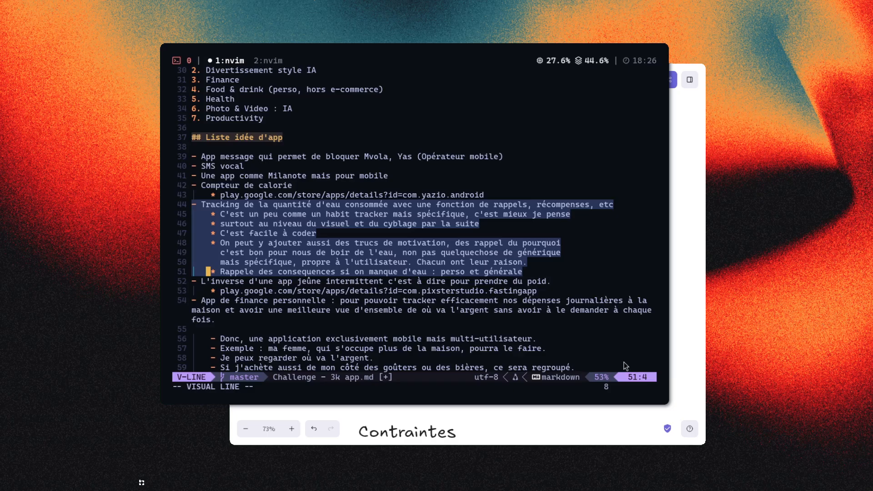
pyautogui.press('Escape')
pyautogui.press('k')
pyautogui.press('k')
pyautogui.press('k')
pyautogui.press('k')
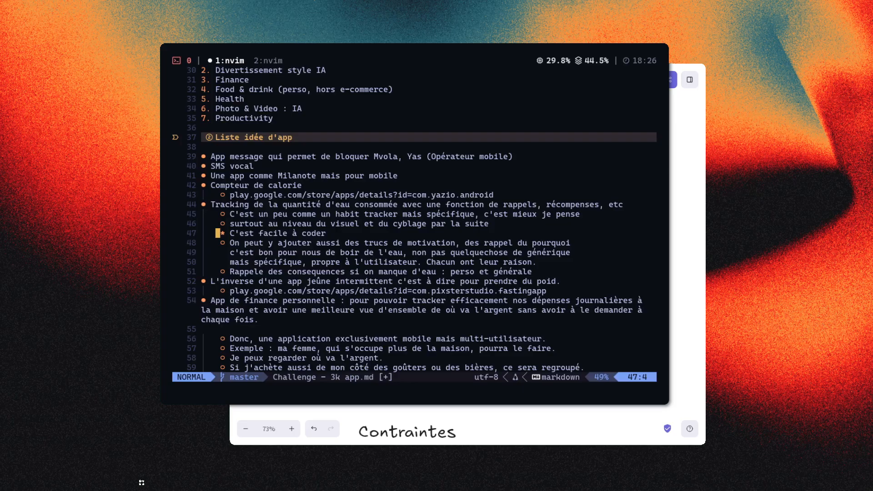
# Switch to the Excalidraw board and add the text "- Travailler sur un seul APP" below the Contraintes list.
pyautogui.hotkey('alt', 'Tab')
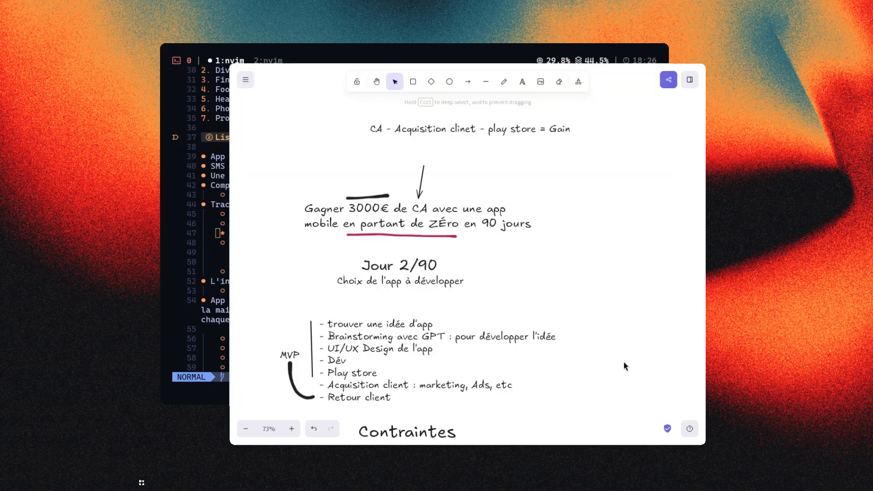
pyautogui.scroll(-5, 591, 390)
pyautogui.scroll(-2, 566, 332)
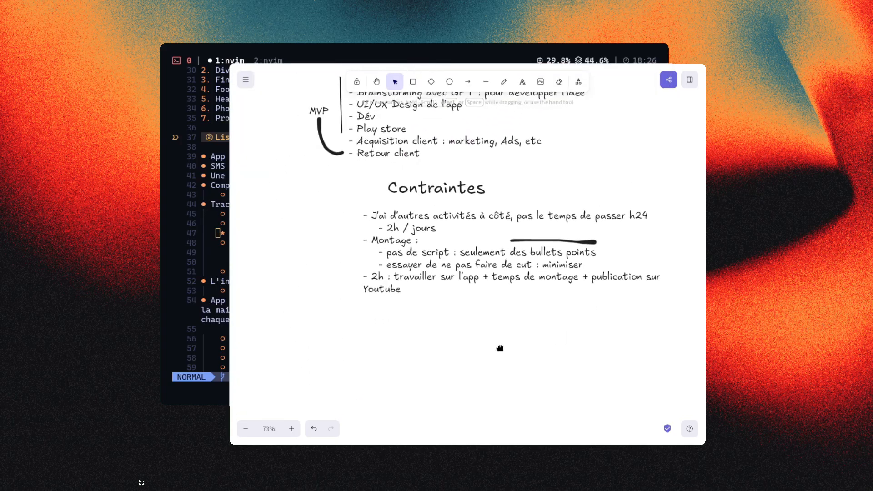
pyautogui.press('t')
pyautogui.click(341, 324)
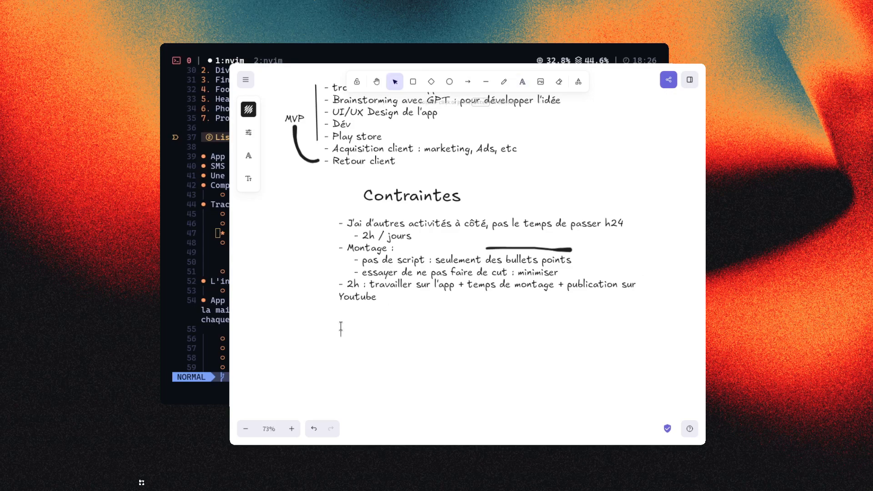
pyautogui.write('- Travailler sur un suel')
pyautogui.press('BackSpace')
pyautogui.press('BackSpace')
pyautogui.press('BackSpace')
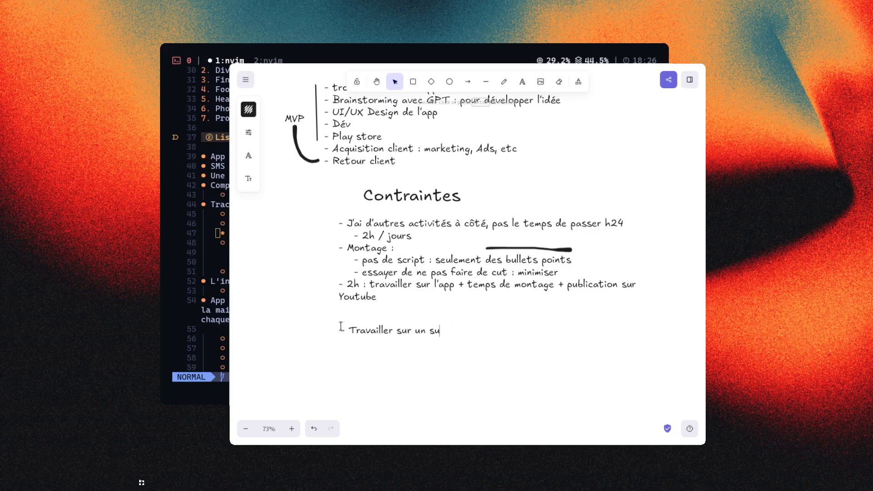
pyautogui.write('eul APP')
pyautogui.press('Escape')
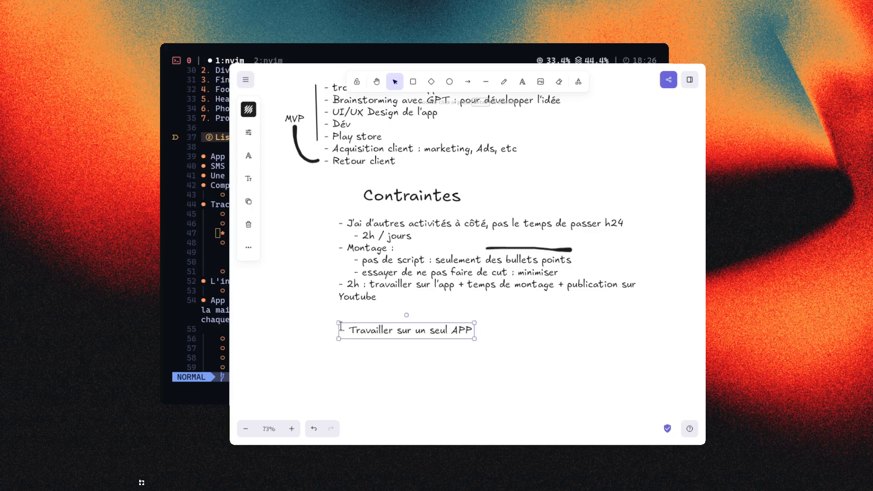
# Return to the Neovim notes, highlight the reverse intermittent fasting idea with its Play Store link and clear the selection.
pyautogui.hotkey('alt', 'Tab')
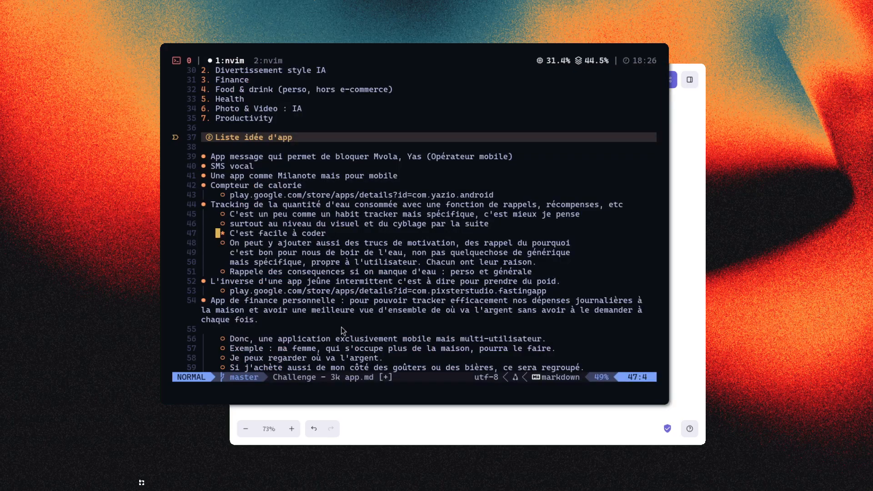
pyautogui.press('k')
pyautogui.press('k')
pyautogui.press('k')
pyautogui.press('j')
pyautogui.press('j')
pyautogui.press('j')
pyautogui.press('j')
pyautogui.press('j')
pyautogui.press('j')
pyautogui.press('j')
pyautogui.press('j')
pyautogui.hotkey('shift', 'v')
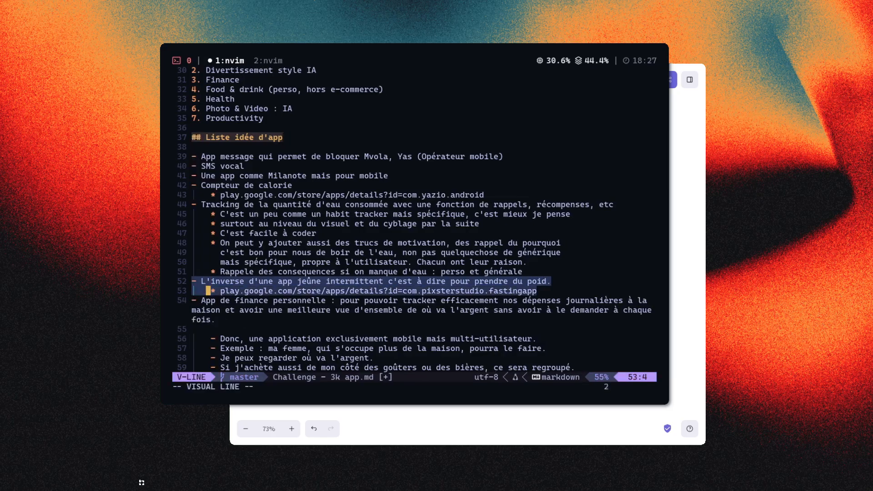
pyautogui.press('Escape')
# Add "(grossir)" before the final period of the reverse intermittent fasting idea and save the file.
pyautogui.write('$')
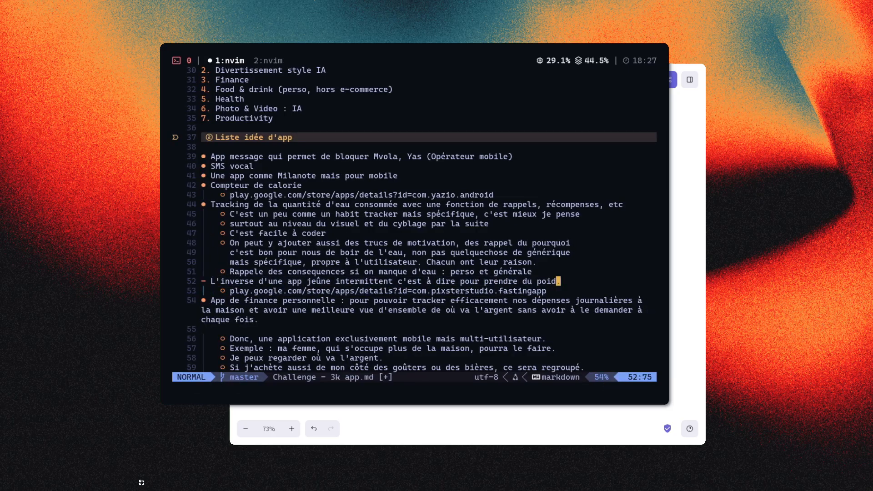
pyautogui.write('i (gros')
pyautogui.write('sir.')
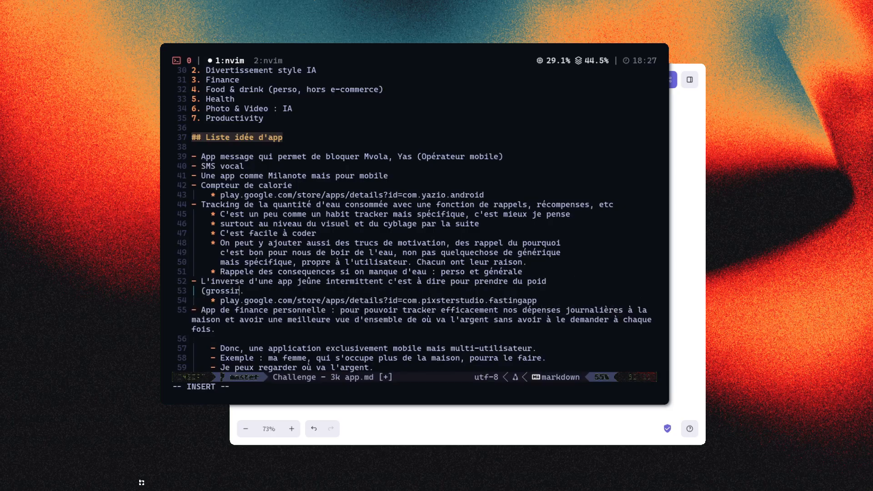
pyautogui.write(')')
pyautogui.press('Escape')
pyautogui.write(':w')
pyautogui.press('Return')
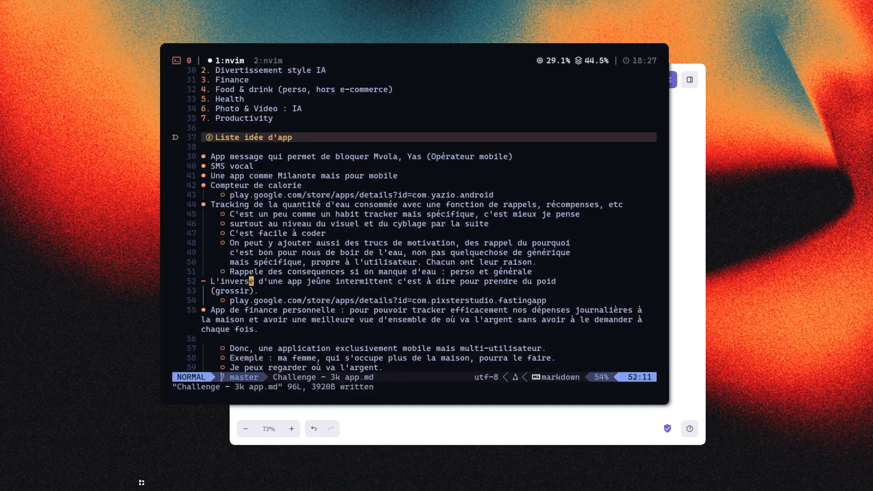
# Bring the wrapped "(grossir)." back onto the idea's line, highlight the idea with its link and clear the selection.
pyautogui.hotkey('shift', 'v')
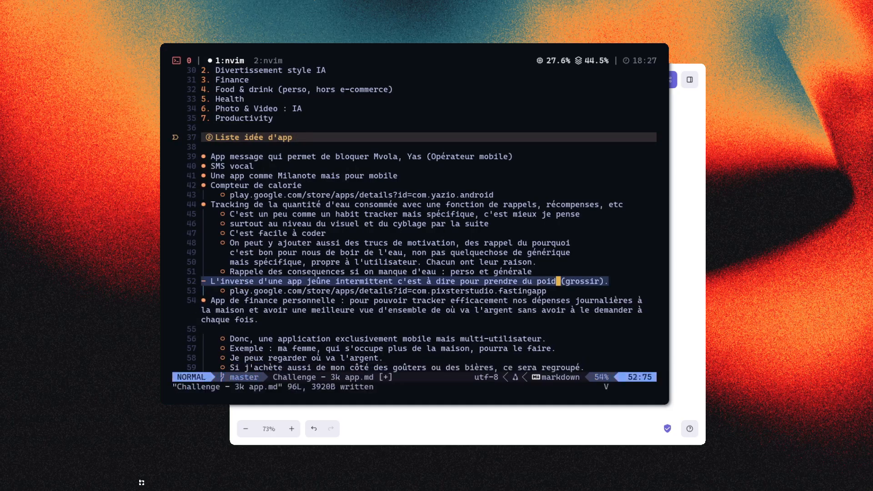
pyautogui.press('j')
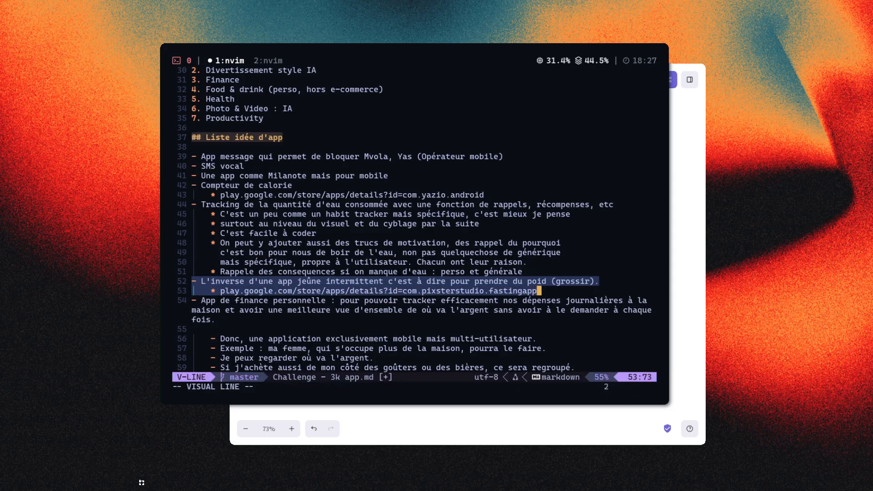
pyautogui.press('Escape')
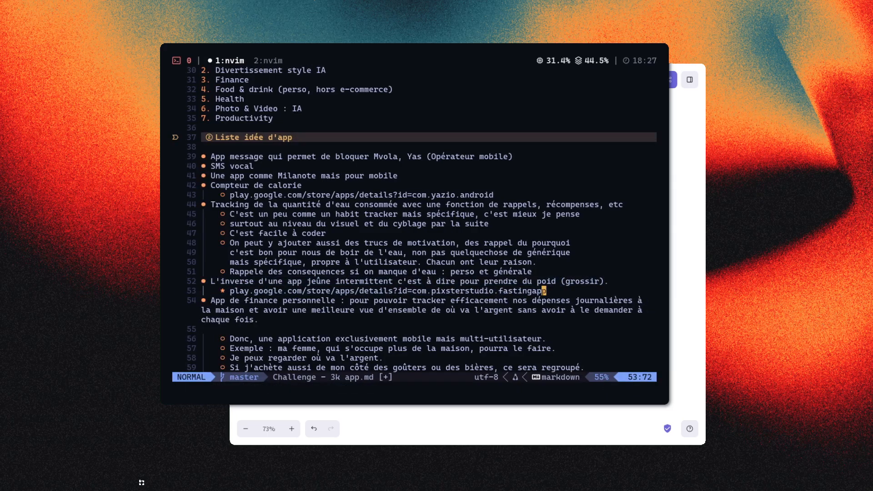
# Highlight the whole personal finance app idea with its sub-points down to "ETC" and clear the selection.
pyautogui.press('k')
pyautogui.press('j')
pyautogui.press('j')
pyautogui.hotkey('shift', 'v')
pyautogui.press('j')
pyautogui.press('j')
pyautogui.press('j')
pyautogui.press('j')
pyautogui.press('j')
pyautogui.press('j')
pyautogui.press('j')
pyautogui.press('j')
pyautogui.press('j')
pyautogui.press('j')
pyautogui.press('j')
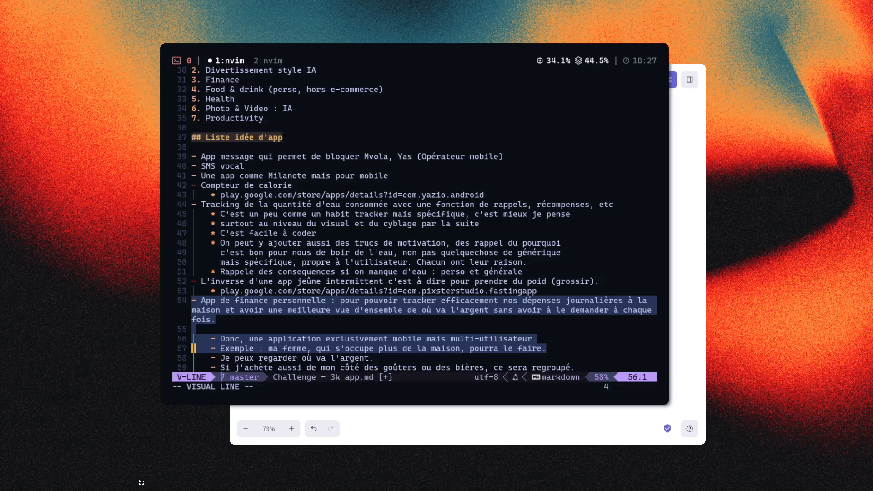
pyautogui.press('j')
pyautogui.press('j')
pyautogui.press('j')
pyautogui.press('j')
pyautogui.press('j')
pyautogui.press('j')
pyautogui.press('j')
pyautogui.press('j')
pyautogui.press('j')
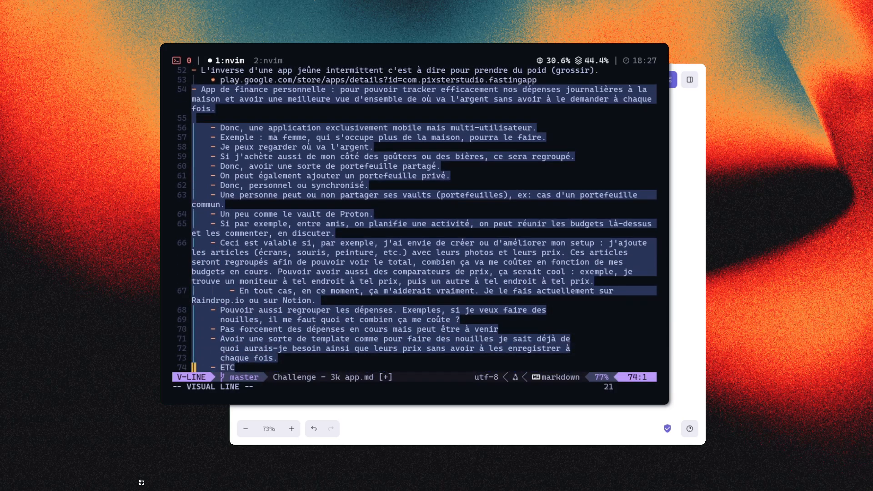
pyautogui.press('Escape')
# Look back over the personal finance sub-points and return to the idea's opening line.
pyautogui.press('k')
pyautogui.press('k')
pyautogui.press('k')
pyautogui.press('k')
pyautogui.press('k')
pyautogui.press('k')
pyautogui.press('k')
pyautogui.press('k')
pyautogui.press('k')
pyautogui.press('k')
pyautogui.press('k')
pyautogui.press('k')
pyautogui.press('k')
pyautogui.press('k')
pyautogui.press('k')
pyautogui.press('k')
pyautogui.press('k')
pyautogui.press('k')
pyautogui.press('k')
pyautogui.press('k')
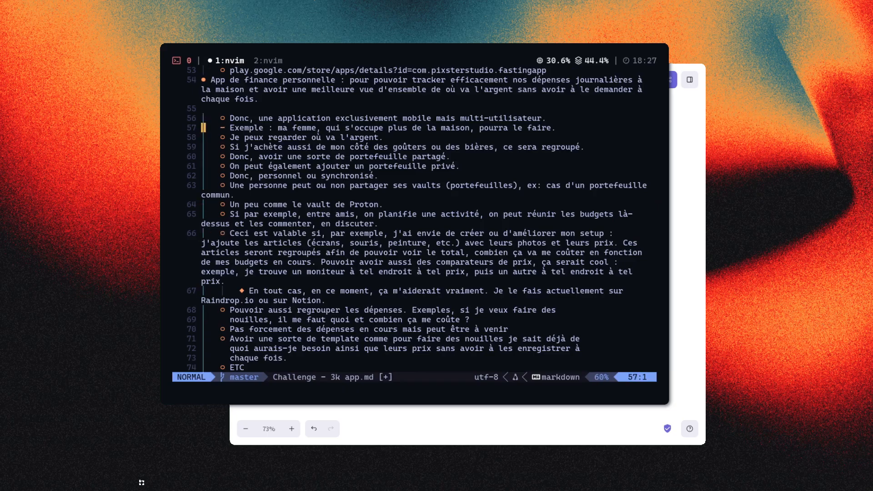
pyautogui.press('j')
pyautogui.press('j')
pyautogui.press('j')
pyautogui.press('j')
pyautogui.press('j')
pyautogui.press('j')
pyautogui.press('j')
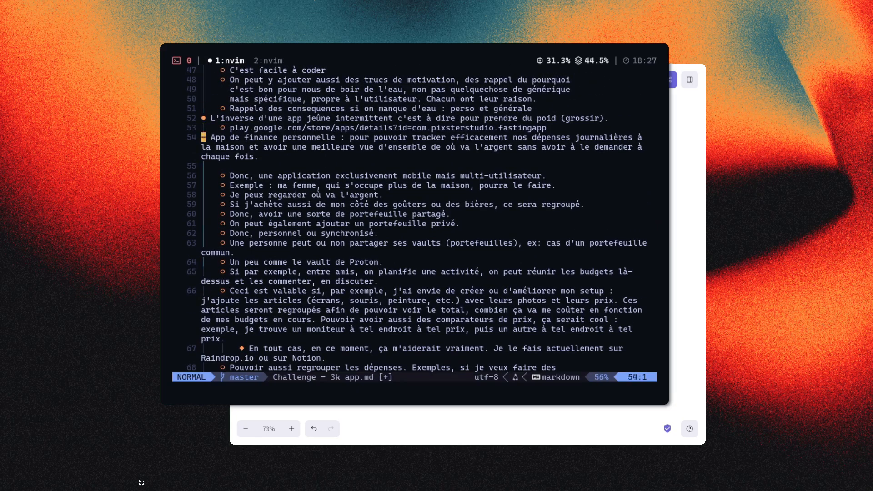
# Highlight the personal finance idea's opening description, clear the selection and save the file.
pyautogui.hotkey('shift', 'v')
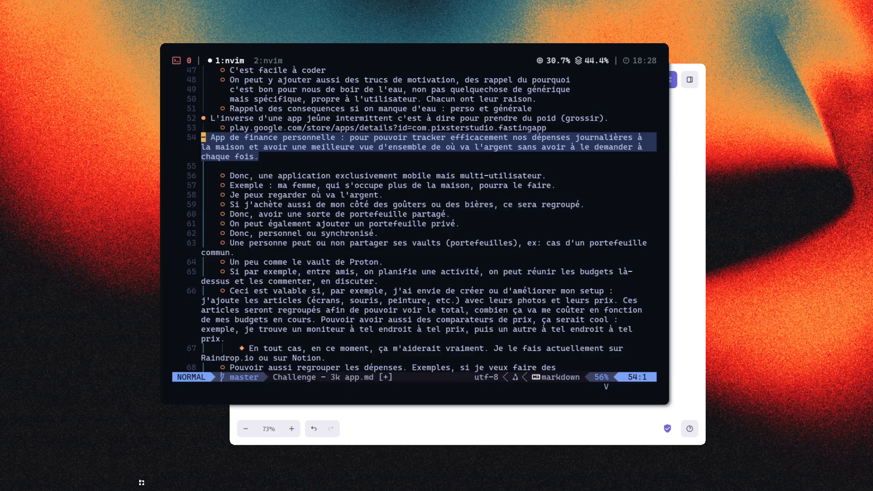
pyautogui.press('j')
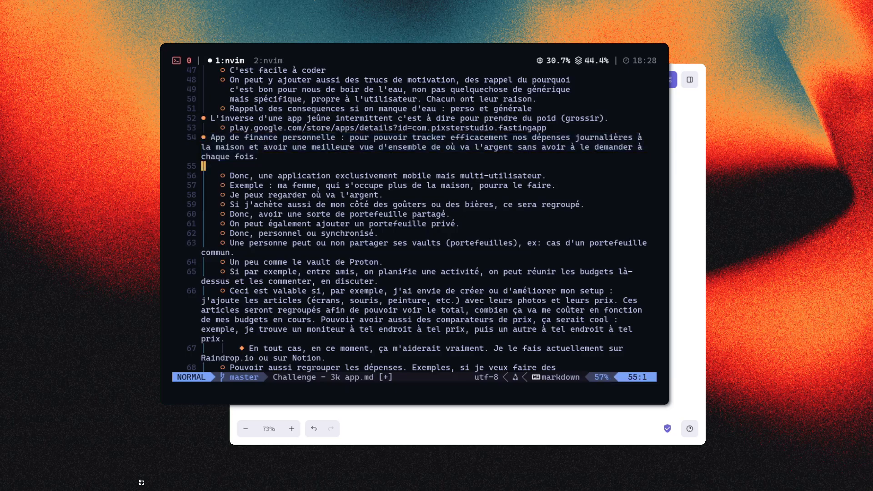
pyautogui.press('k')
pyautogui.press('j')
pyautogui.write(':w')
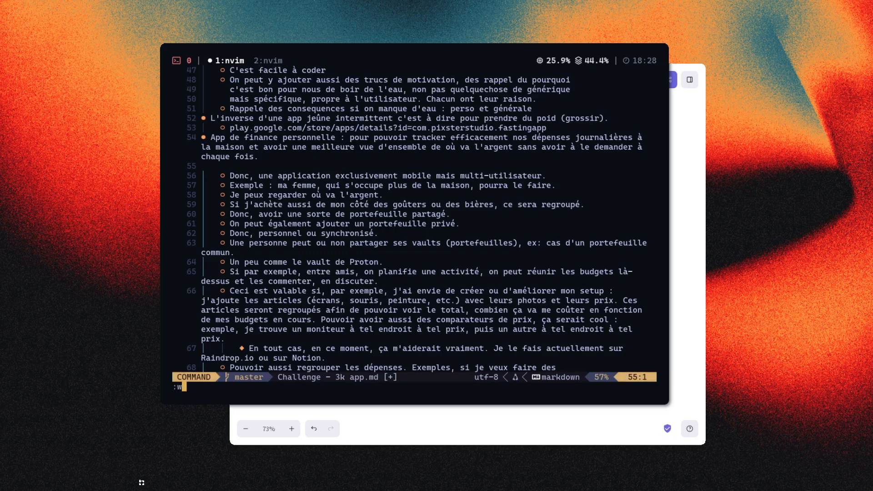
pyautogui.press('Return')
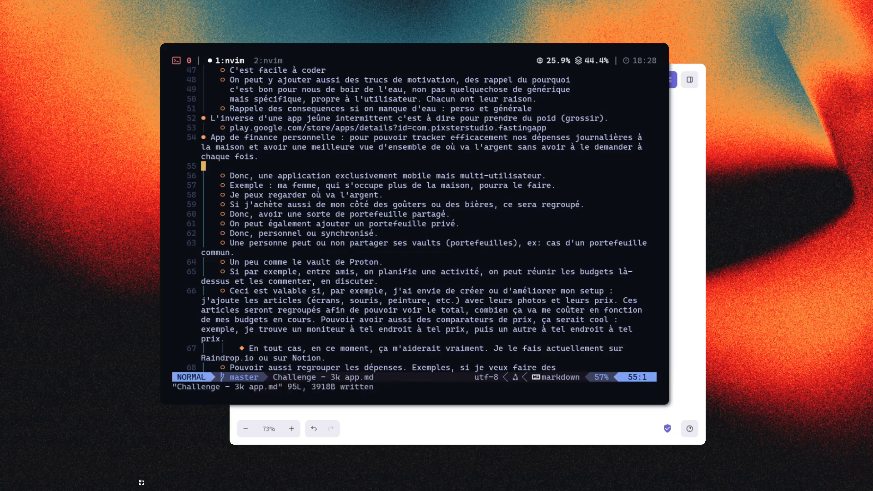
# Switch to the Excalidraw board and look over the Jour 2/90 plan and the Contraintes list.
pyautogui.press('j')
pyautogui.click(681, 314)
pyautogui.scroll(3, 538, 298)
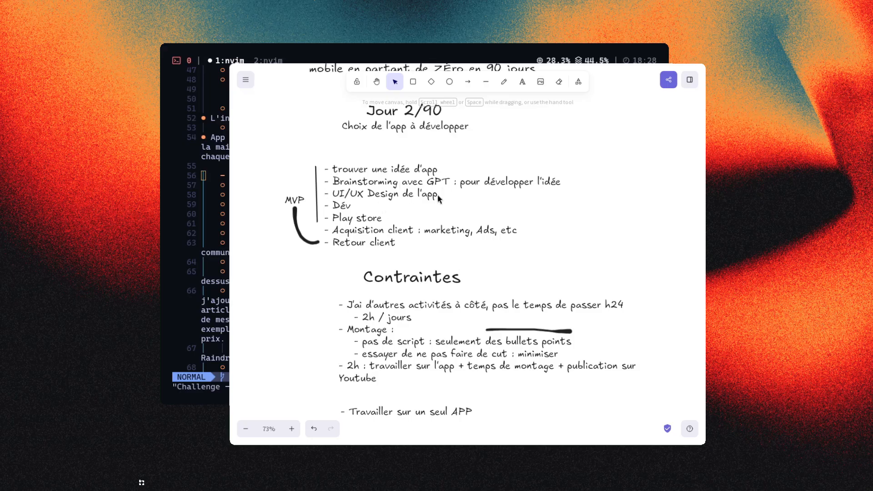
# Return to the notes, highlight the personal finance idea down to the point about sharing vaults and clear the selection.
pyautogui.click(213, 210)
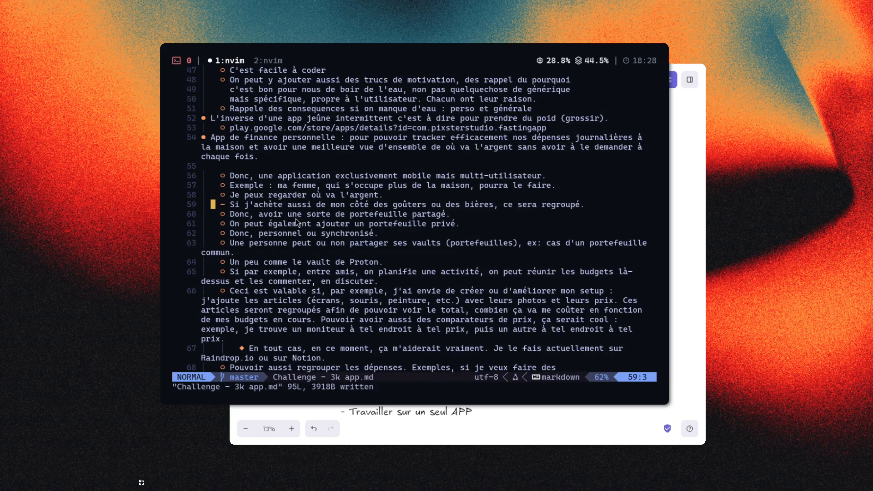
pyautogui.press('k')
pyautogui.press('k')
pyautogui.press('k')
pyautogui.press('k')
pyautogui.press('k')
pyautogui.press('k')
pyautogui.press('j')
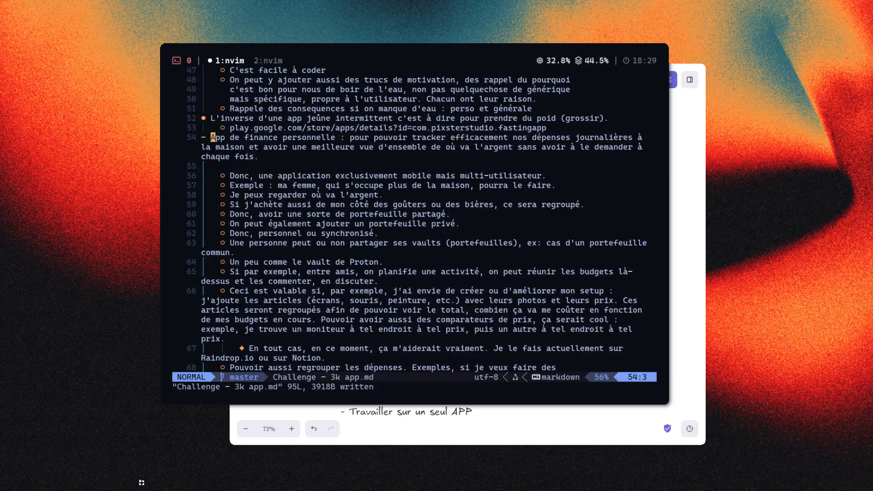
pyautogui.press('V')
pyautogui.press('j')
pyautogui.press('j')
pyautogui.press('j')
pyautogui.press('j')
pyautogui.press('j')
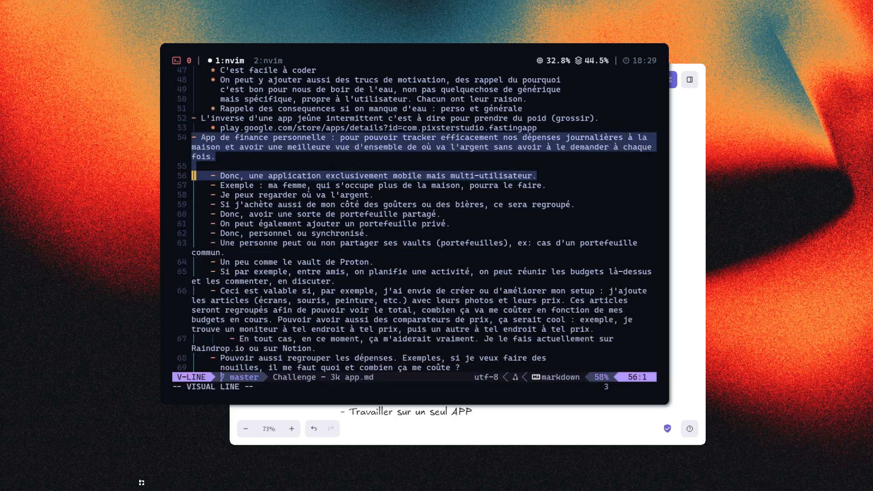
pyautogui.press('j')
pyautogui.press('j')
pyautogui.press('j')
pyautogui.press('j')
pyautogui.press('j')
pyautogui.press('k')
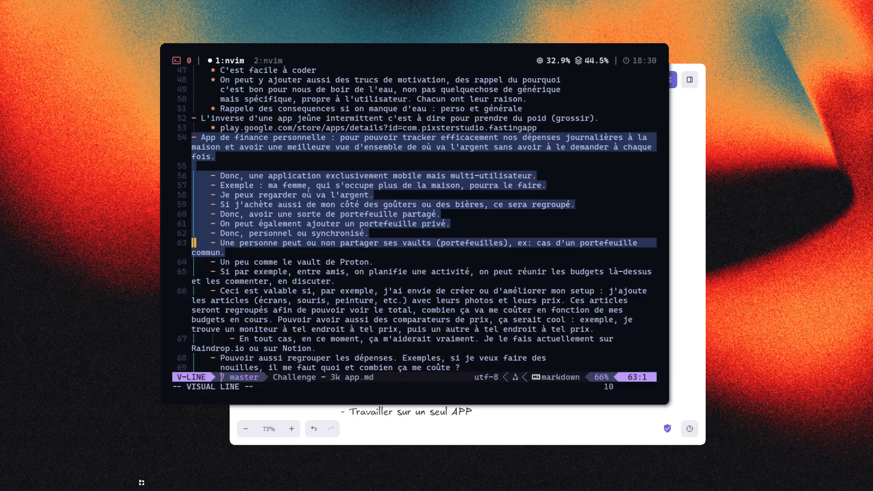
pyautogui.press('Escape')
# Highlight the finance sub-points from the grouped purchases through the shared and private wallets, and clear the selection.
pyautogui.press('k')
pyautogui.press('k')
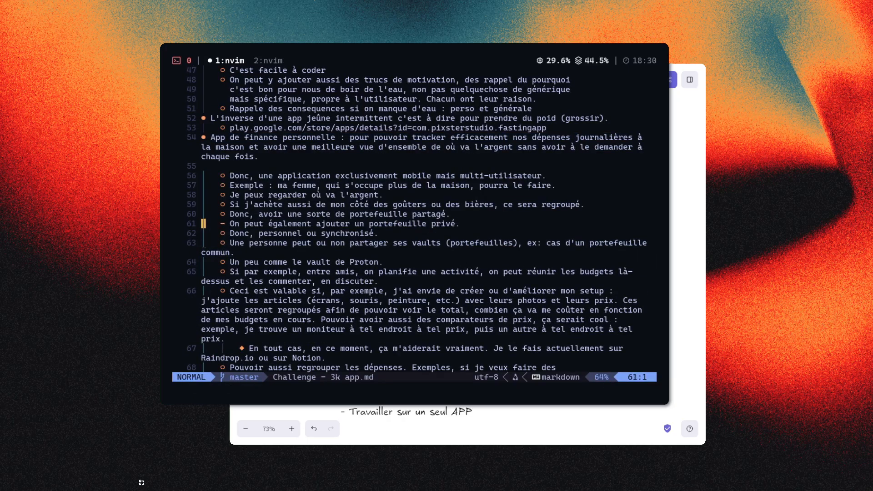
pyautogui.press('k')
pyautogui.press('k')
pyautogui.hotkey('shift', 'v')
pyautogui.press('j')
pyautogui.press('j')
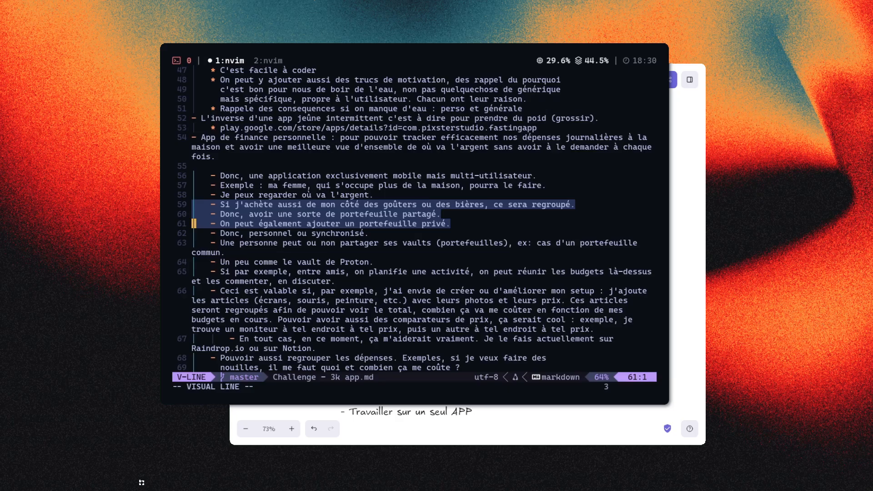
pyautogui.press('Escape')
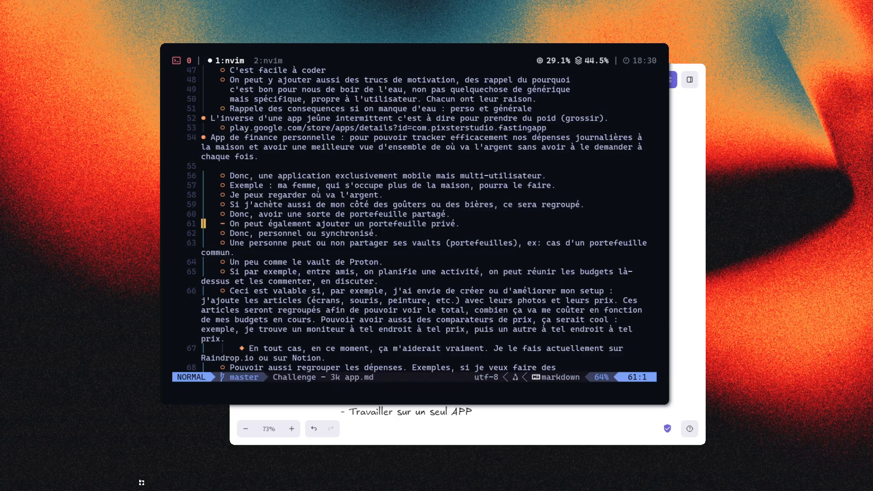
# Highlight the lines from the start of the finance idea to the private wallet point and clear the selection.
pyautogui.press('k')
pyautogui.press('k')
pyautogui.press('k')
pyautogui.press('k')
pyautogui.press('k')
pyautogui.press('k')
pyautogui.press('k')
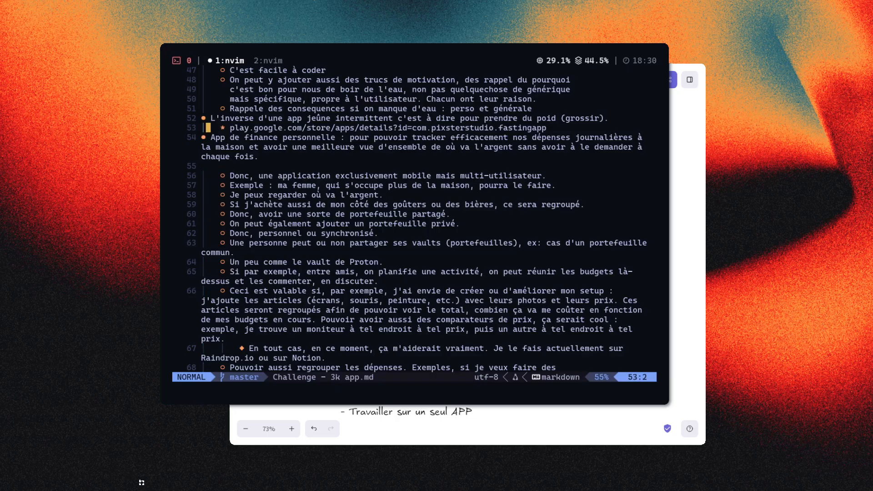
pyautogui.press('l')
pyautogui.press('V')
pyautogui.press('j')
pyautogui.press('j')
pyautogui.press('j')
pyautogui.press('j')
pyautogui.press('j')
pyautogui.press('j')
pyautogui.press('j')
pyautogui.press('Escape')
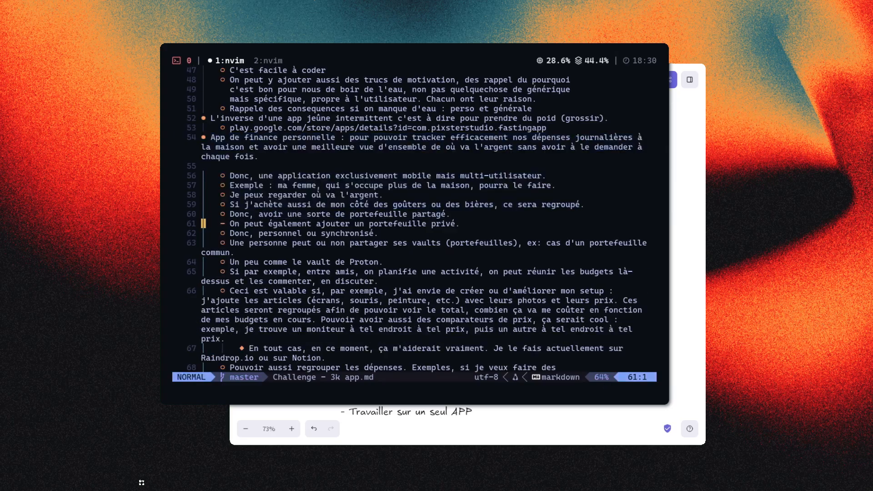
# Highlight the point about personal or synchronised wallets together with the vault-sharing point below it, and clear the selection.
pyautogui.press('j')
pyautogui.press('j')
pyautogui.press('k')
pyautogui.press('V')
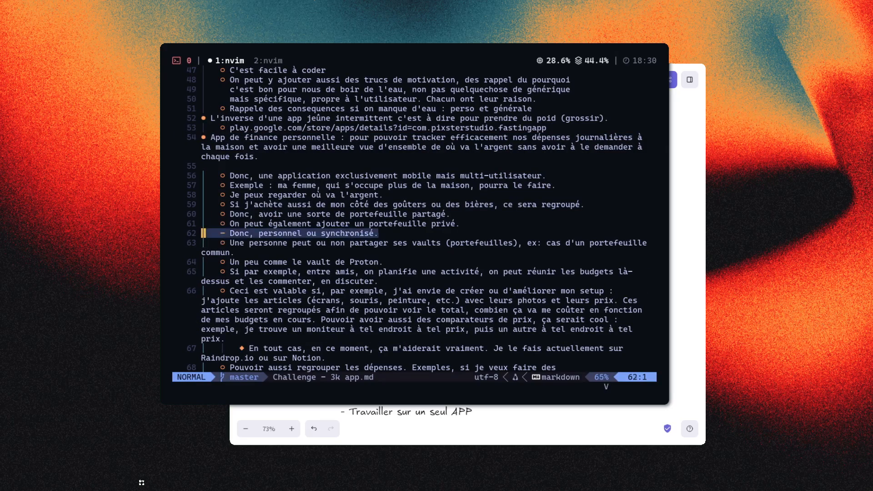
pyautogui.press('j')
pyautogui.press('Escape')
# Highlight the line comparing the wallets to Proton's vault and clear the selection.
pyautogui.press('j')
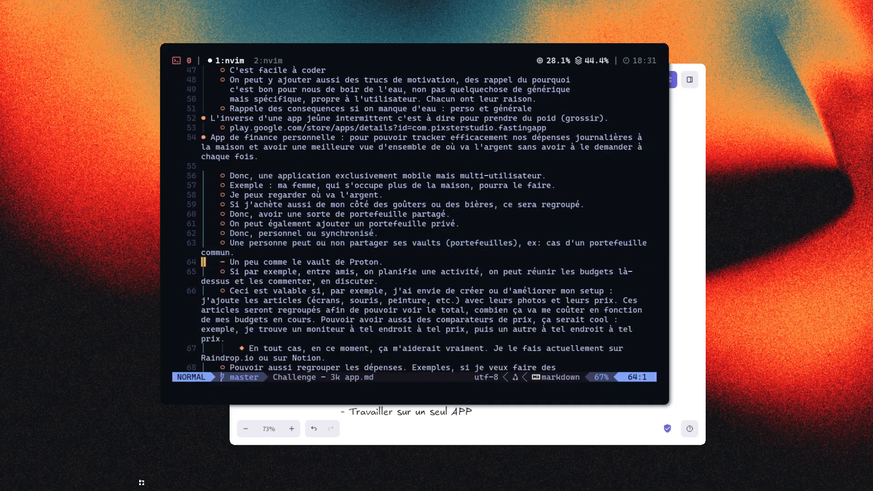
pyautogui.press('V')
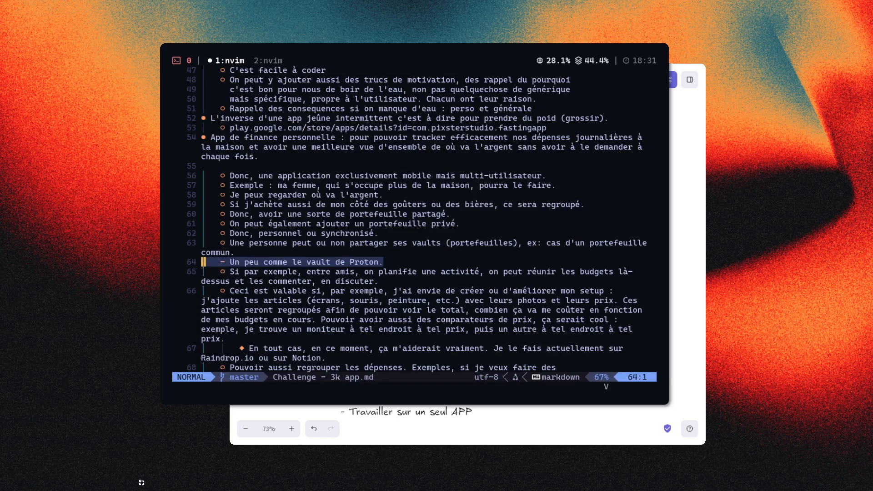
pyautogui.press('Escape')
pyautogui.press('w')
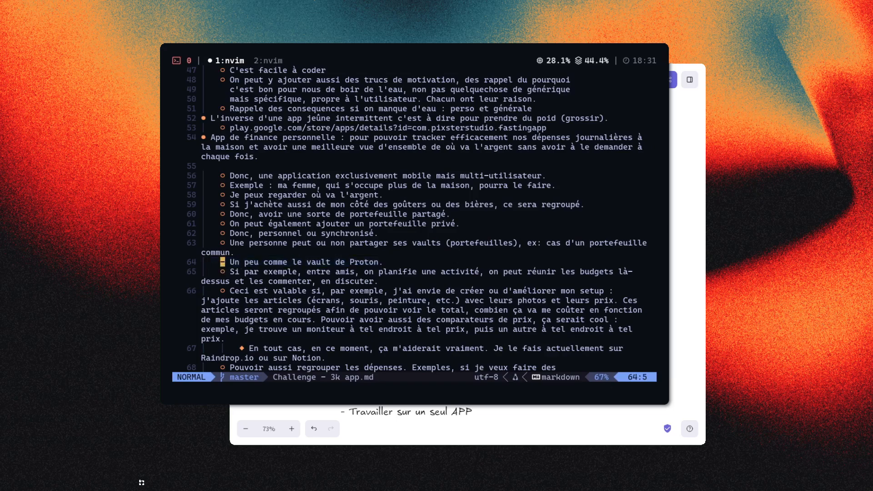
# Highlight the point on pooling budgets between friends together with the setup purchase example, and clear the selection.
pyautogui.press('j')
pyautogui.press('e')
pyautogui.press('V')
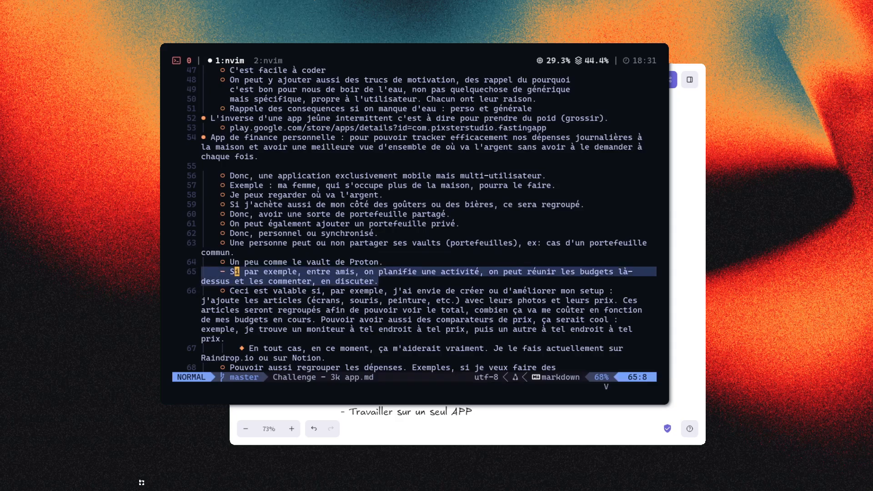
pyautogui.press('j')
pyautogui.press('j')
pyautogui.press('k')
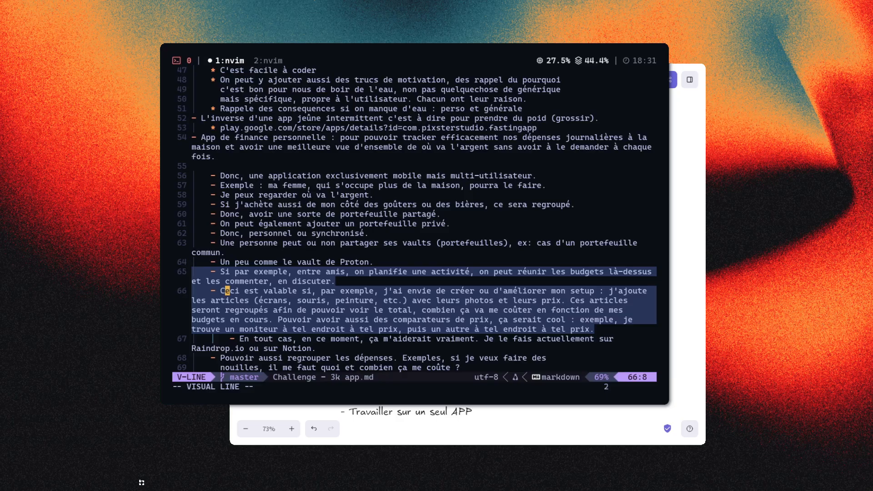
pyautogui.press('Escape')
# Highlight only the point about planning an activity and pooling budgets between friends, and clear the selection.
pyautogui.press('j')
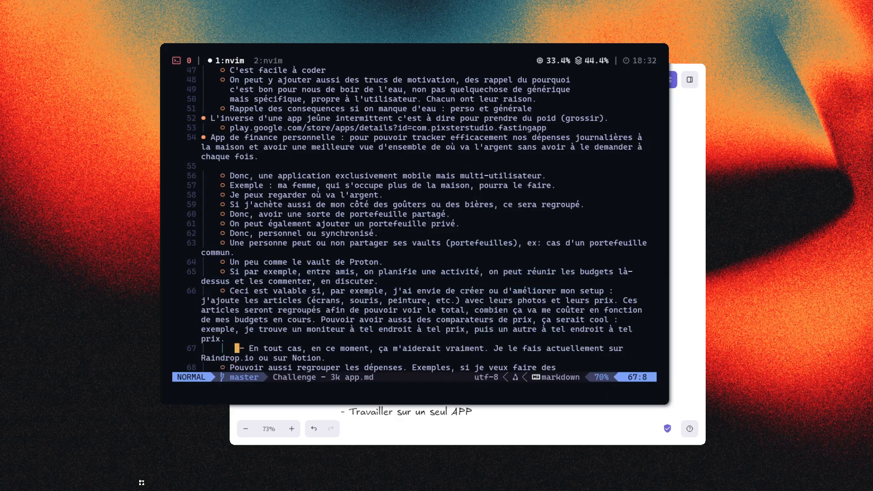
pyautogui.press('k')
pyautogui.press('k')
pyautogui.press('j')
pyautogui.press('k')
pyautogui.hotkey('shift', 'v')
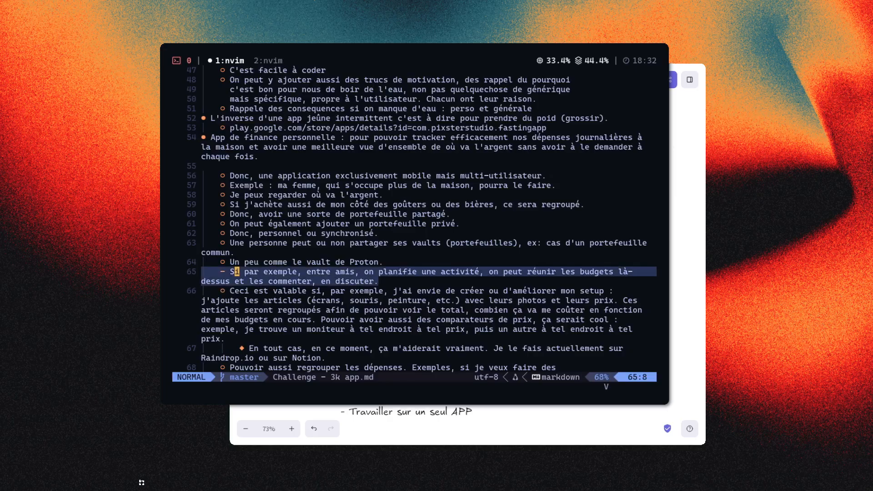
pyautogui.press('Escape')
# Highlight the point about listing setup articles with photos and prices, and clear the selection.
pyautogui.press('j')
pyautogui.press('j')
pyautogui.press('k')
pyautogui.hotkey('shift', 'v')
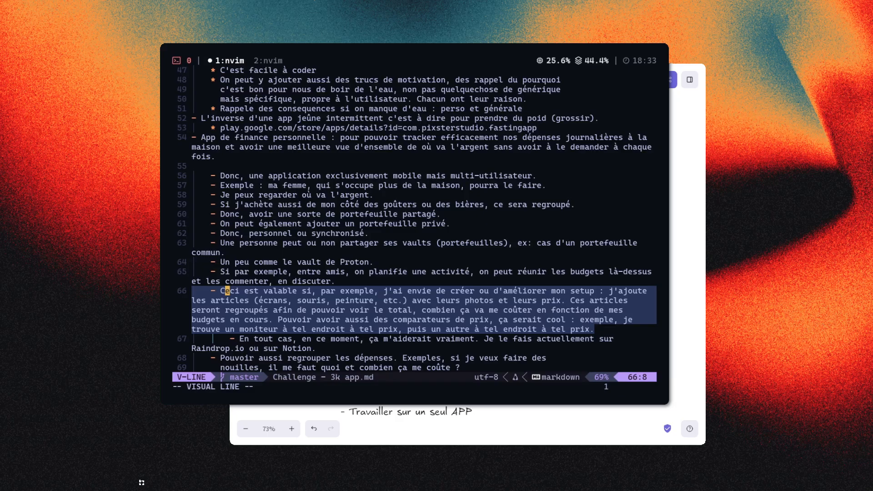
pyautogui.press('Escape')
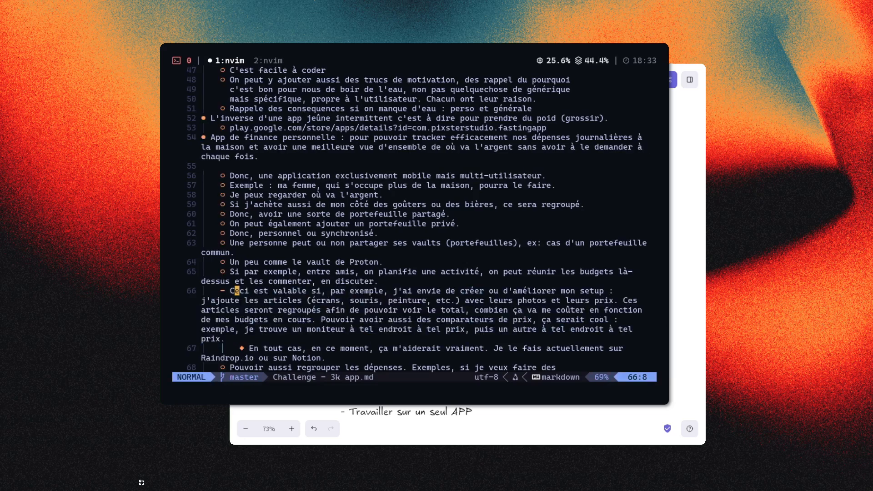
# Examine the finance sub-points from the setup purchase example down to the noodle template, returning to the Raindrop.io and Notion remark.
pyautogui.press('j')
pyautogui.press('j')
pyautogui.press('k')
pyautogui.press('k')
pyautogui.press('j')
pyautogui.press('j')
pyautogui.press('j')
pyautogui.press('j')
pyautogui.press('j')
pyautogui.press('j')
pyautogui.press('j')
pyautogui.press('k')
pyautogui.press('k')
pyautogui.press('k')
pyautogui.press('k')
pyautogui.press('k')
pyautogui.press('k')
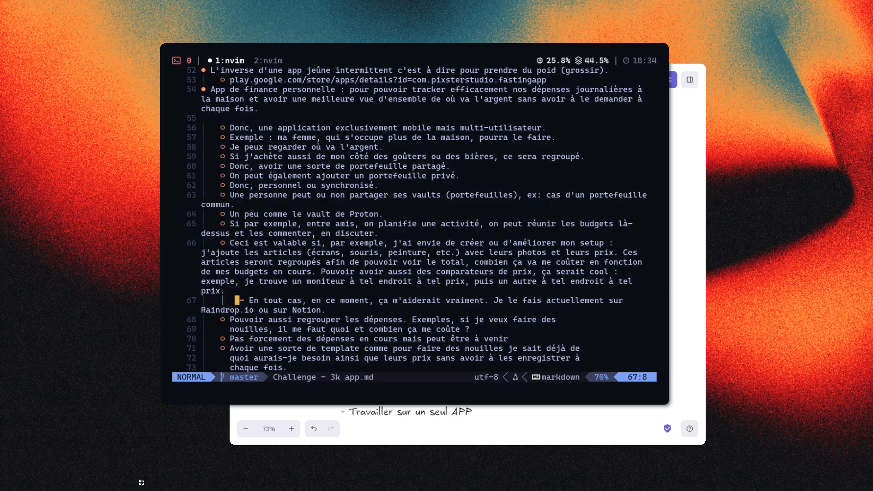
# Look over the last finance sub-points down to the Ressources heading and return to the point about grouping expenses.
pyautogui.press('j')
pyautogui.press('j')
pyautogui.press('j')
pyautogui.press('j')
pyautogui.press('j')
pyautogui.press('j')
pyautogui.press('j')
pyautogui.press('j')
pyautogui.press('j')
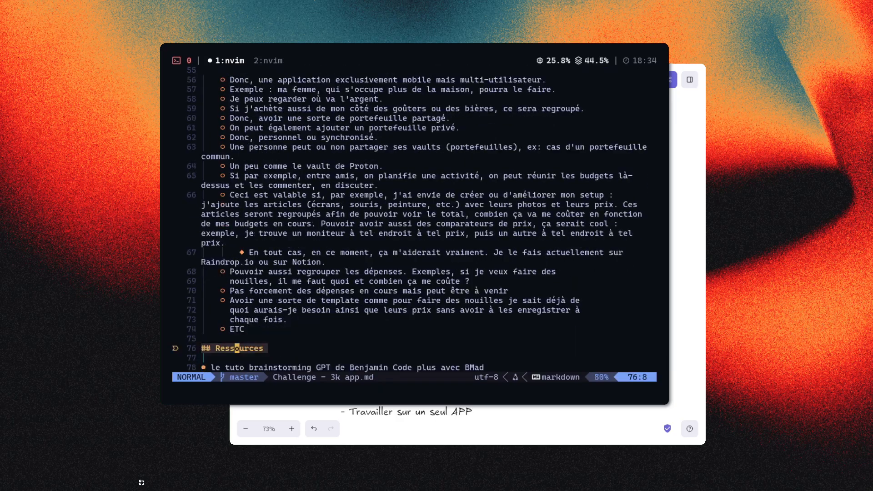
pyautogui.press('k')
pyautogui.press('k')
pyautogui.press('k')
pyautogui.press('k')
pyautogui.press('k')
pyautogui.press('k')
pyautogui.press('k')
pyautogui.press('k')
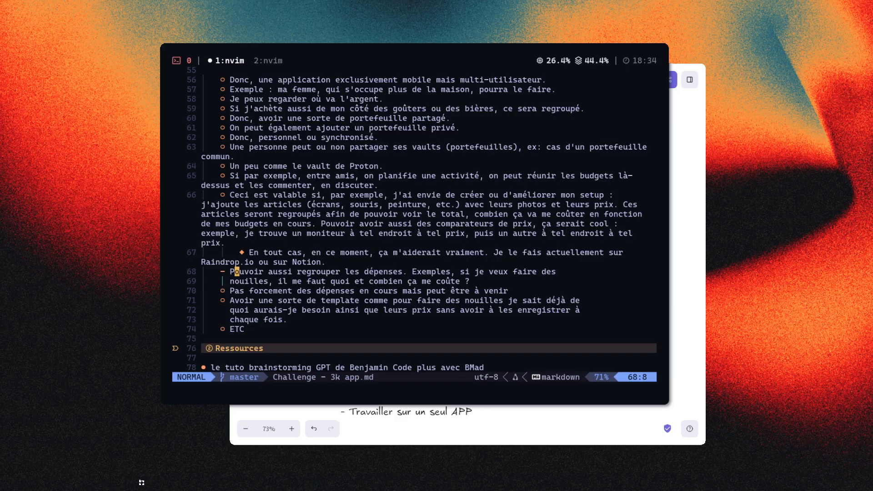
# Review the app ideas upward from the finance template point to the Health entry above the Liste idée d'app heading.
pyautogui.press('j')
pyautogui.press('j')
pyautogui.press('j')
pyautogui.press('k')
pyautogui.press('k')
pyautogui.press('k')
pyautogui.press('k')
pyautogui.press('k')
pyautogui.press('k')
pyautogui.press('k')
pyautogui.press('k')
pyautogui.press('k')
pyautogui.press('k')
pyautogui.press('k')
pyautogui.press('k')
pyautogui.press('k')
pyautogui.press('k')
pyautogui.press('k')
pyautogui.press('k')
pyautogui.press('k')
pyautogui.press('k')
pyautogui.press('k')
pyautogui.press('k')
pyautogui.press('k')
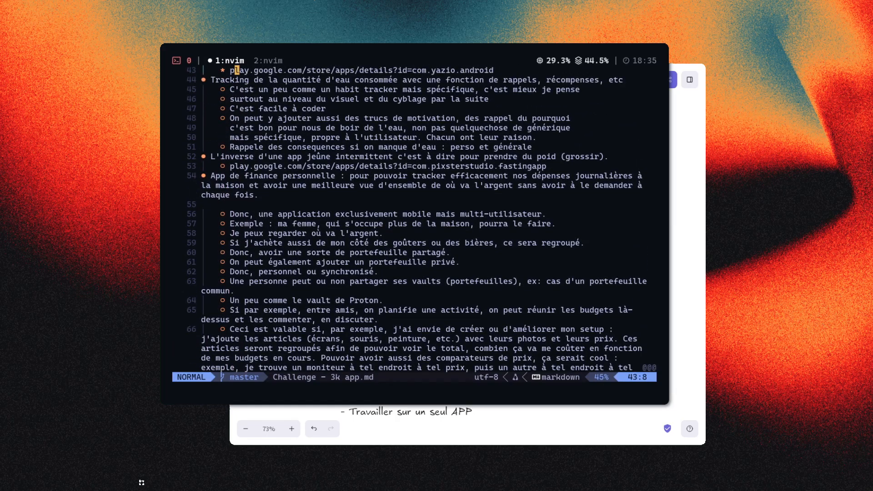
pyautogui.press('k')
pyautogui.press('k')
pyautogui.press('k')
pyautogui.press('k')
pyautogui.press('k')
pyautogui.press('k')
pyautogui.press('k')
pyautogui.press('k')
pyautogui.press('k')
pyautogui.press('k')
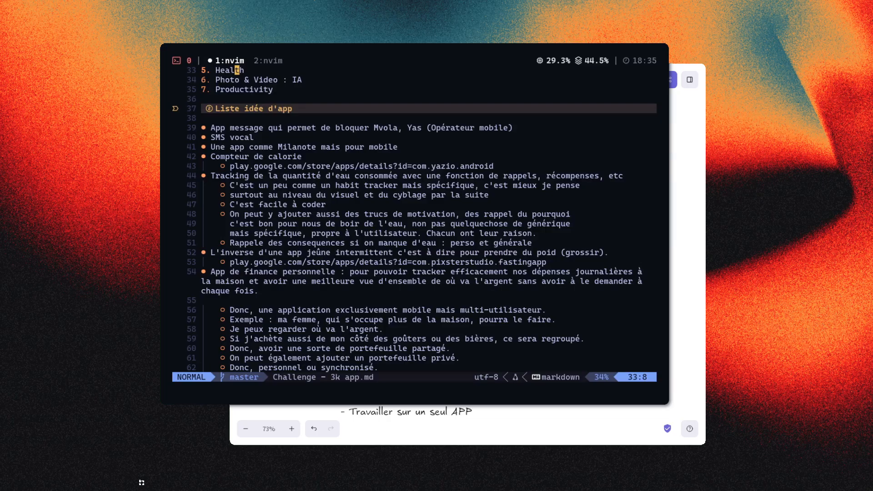
# Switch to the Excalidraw board and examine the Contraintes list down to the point about working on a single app.
pyautogui.hotkey('alt', 'Tab')
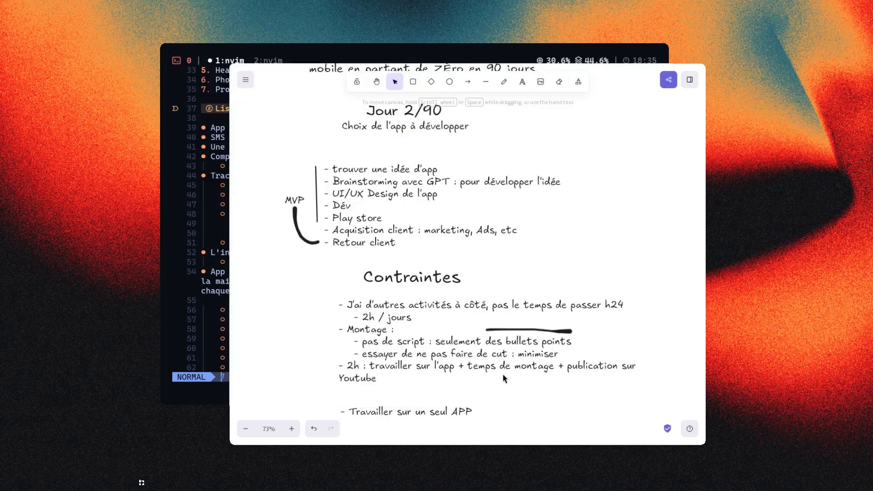
pyautogui.click(566, 225)
pyautogui.click(598, 241)
pyautogui.scroll(-3, 601, 267)
pyautogui.moveTo(578, 199); pyautogui.dragTo(566, 210)
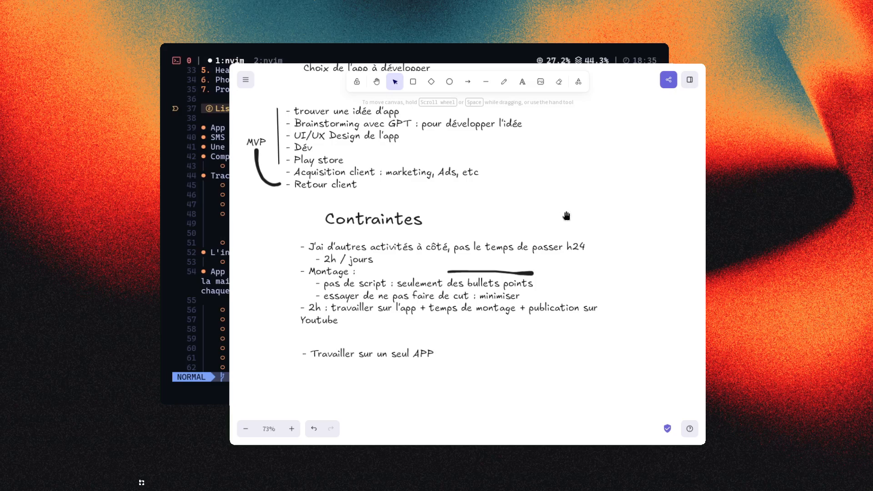
pyautogui.moveTo(565, 219); pyautogui.dragTo(571, 173)
pyautogui.moveTo(566, 363); pyautogui.dragTo(580, 337)
pyautogui.moveTo(525, 358)
pyautogui.mouseDown()
pyautogui.moveTo(540, 354)
pyautogui.moveTo(548, 337)
pyautogui.moveTo(517, 351)
pyautogui.moveTo(538, 349)
pyautogui.mouseUp()
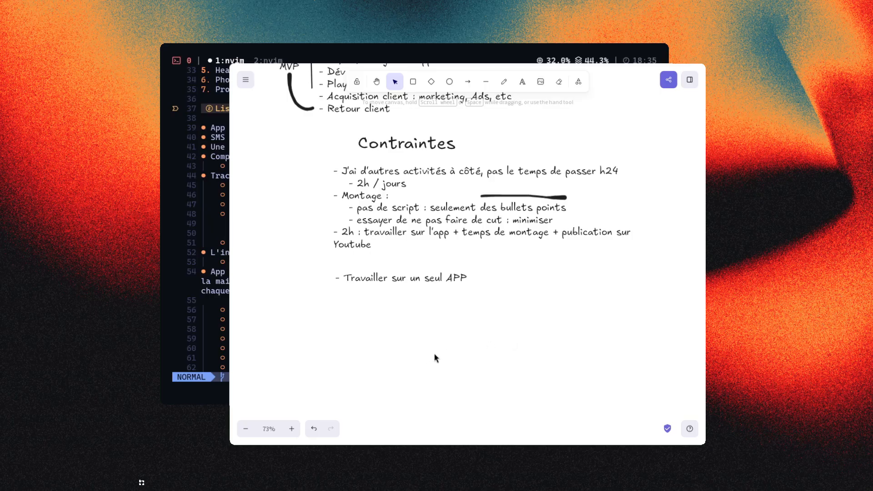
pyautogui.press('space')
pyautogui.moveTo(477, 342)
pyautogui.mouseDown()
pyautogui.moveTo(490, 333)
pyautogui.moveTo(468, 337)
pyautogui.moveTo(487, 347)
pyautogui.mouseUp()
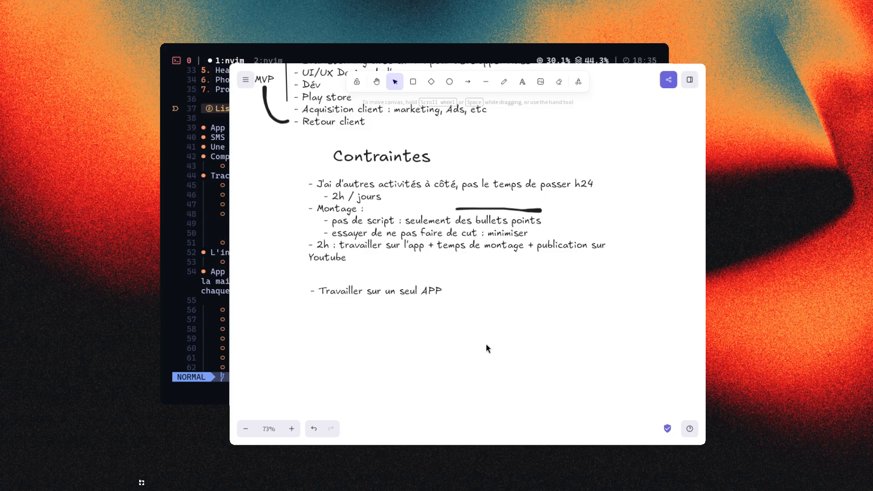
# Highlight "des bullets points" in the Montage constraint, leave the text unchanged and return to the Jour 2/90 plan.
pyautogui.click(473, 218)
pyautogui.press('Return')
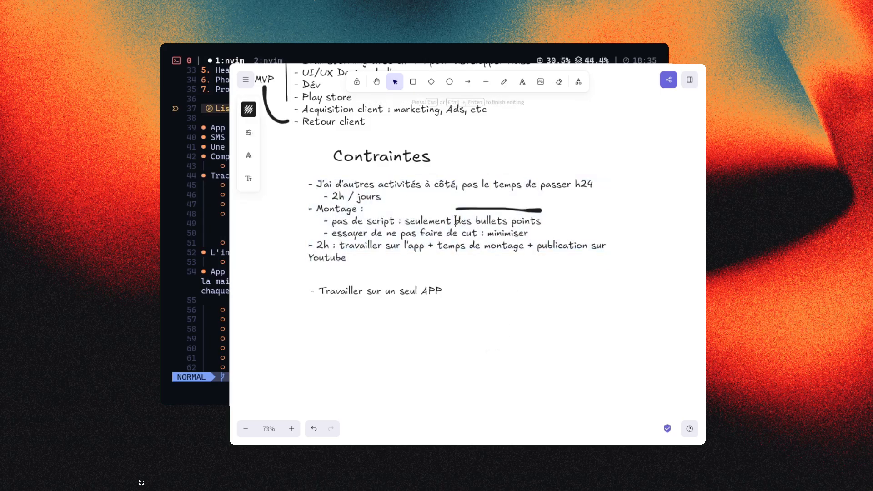
pyautogui.moveTo(455, 220); pyautogui.dragTo(548, 225)
pyautogui.click(522, 336)
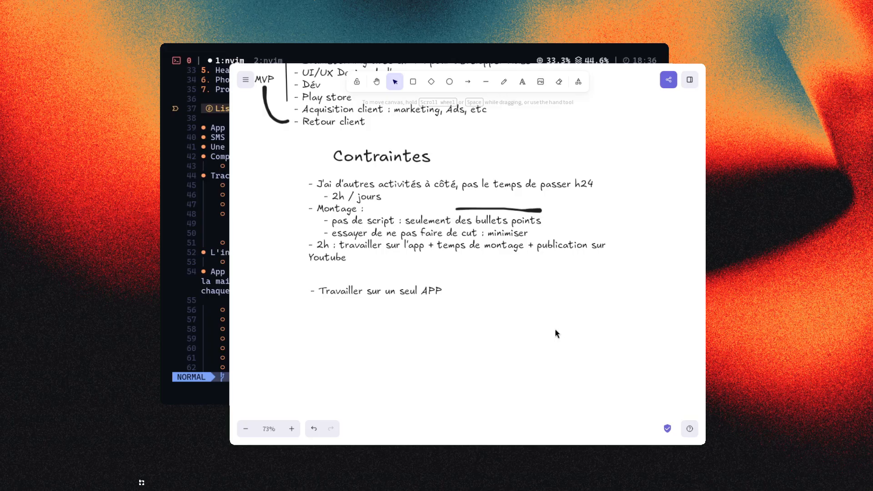
pyautogui.scroll(5, 556, 331)
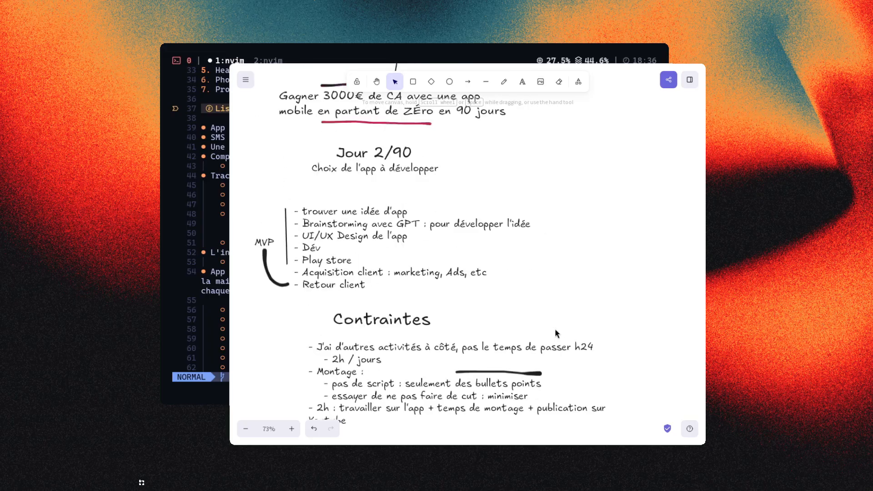